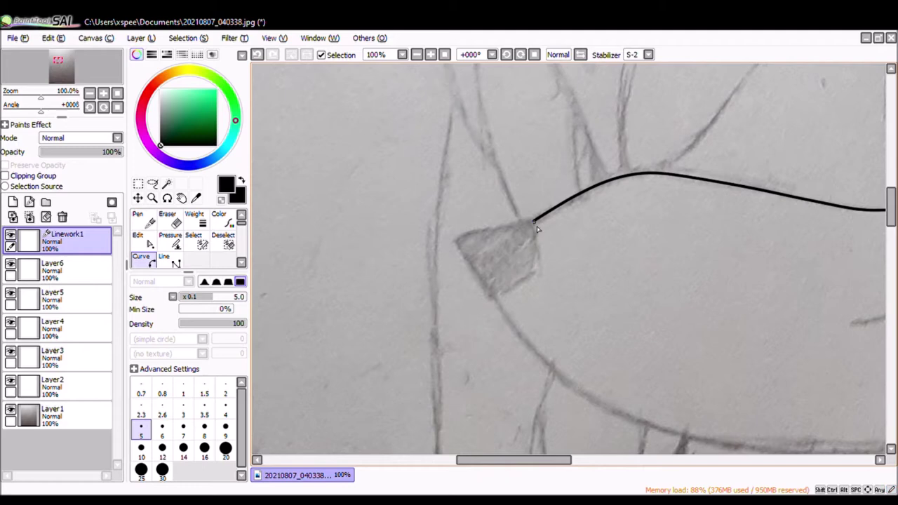
# Step: Trace the sketched nose as a closed outline with the Curve tool, joining it to the upper muzzle line
pyautogui.hotkey('ctrl', '+')
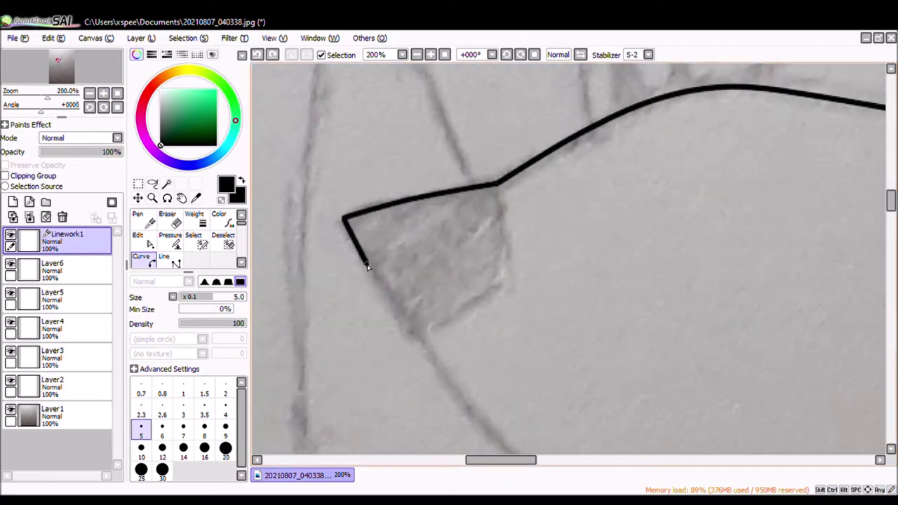
pyautogui.click(424, 334)
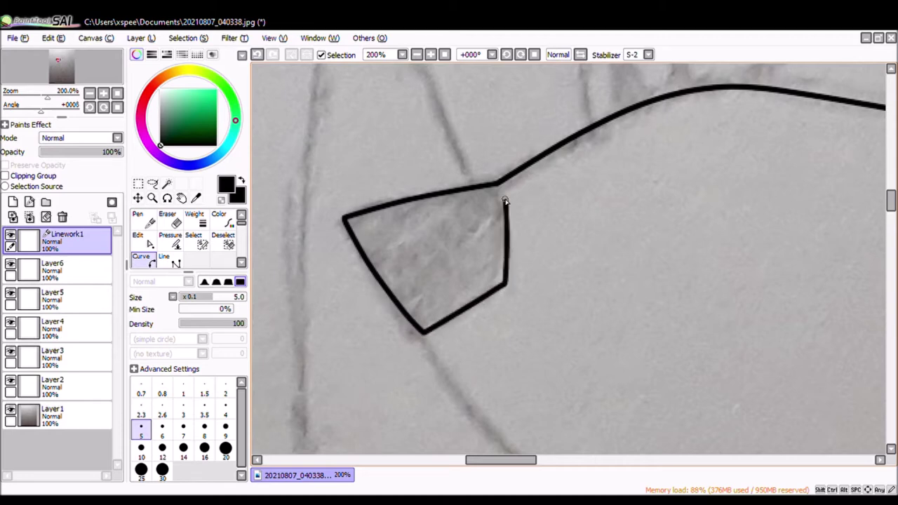
pyautogui.scroll(-2, 451, 388)
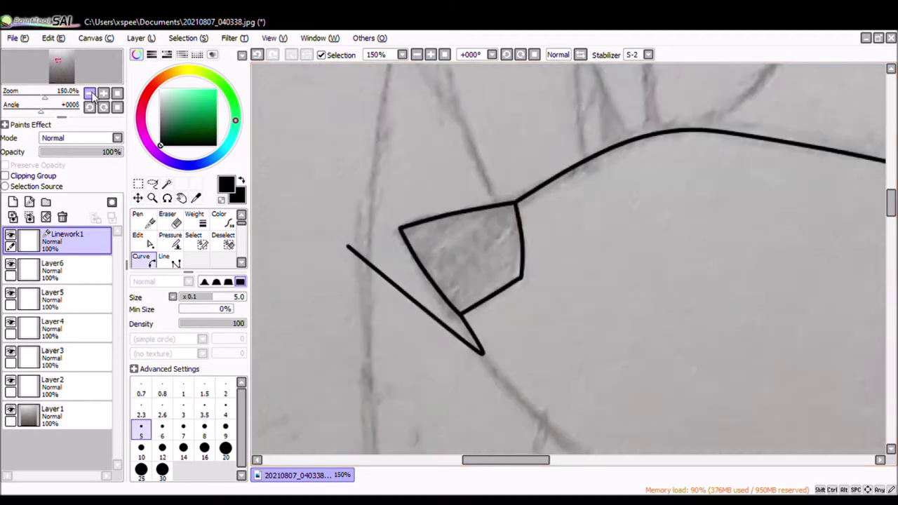
# Step: Trace the lower muzzle curve from the bottom corner of the nose along the chin to the back of the cheek
pyautogui.scroll(-3, 351, 251)
pyautogui.click(551, 186)
pyautogui.click(812, 271)
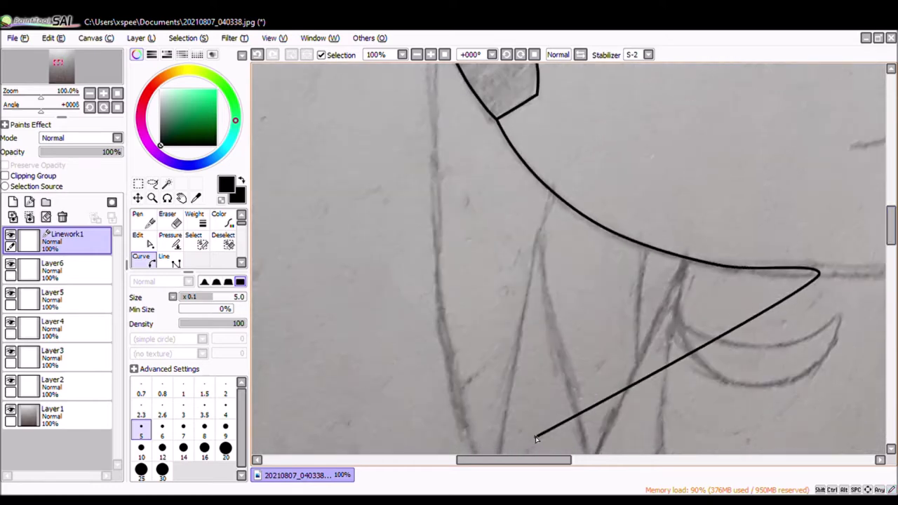
pyautogui.moveTo(531, 460); pyautogui.dragTo(600, 460)
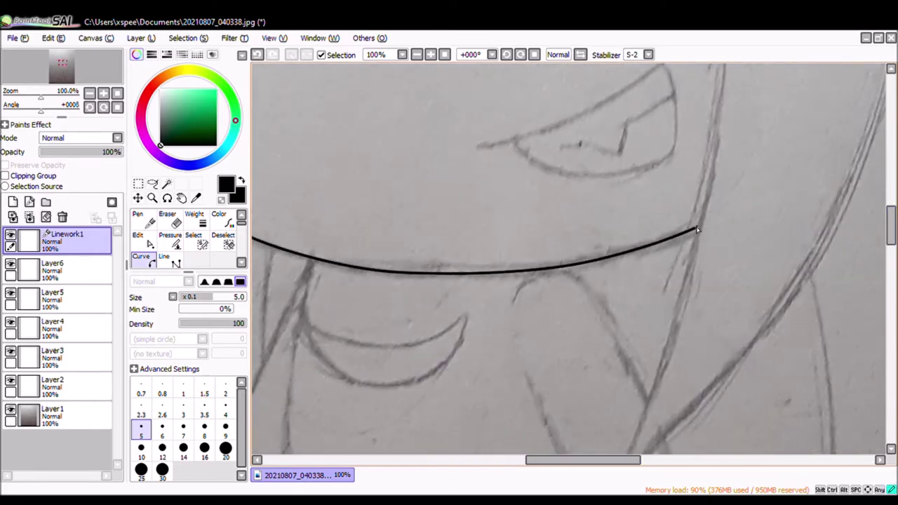
# Step: Trace the mouth's slanted upper line and its rounded lower outline, and refine the control points to follow the sketch
pyautogui.scroll(2, 696, 229)
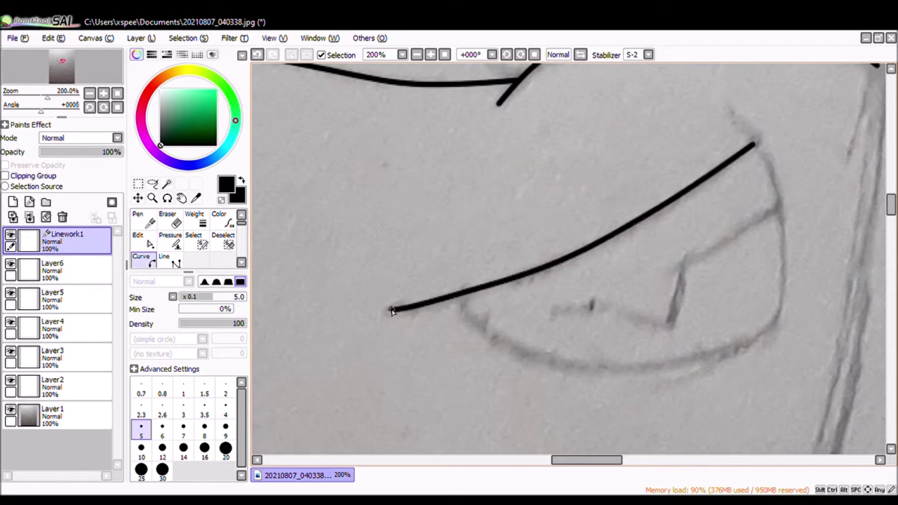
pyautogui.scroll(1, 864, 182)
pyautogui.click(144, 239)
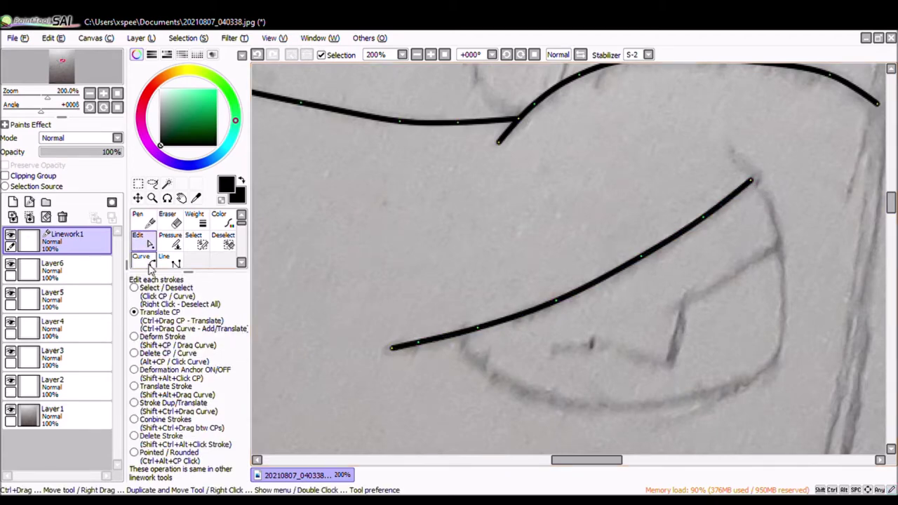
pyautogui.press('c')
pyautogui.click(775, 225)
pyautogui.click(780, 341)
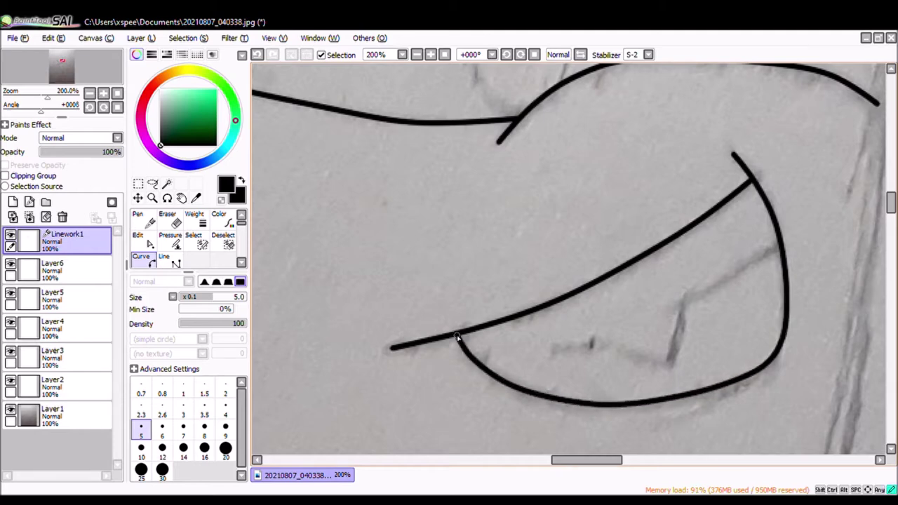
pyautogui.press('ctrl')
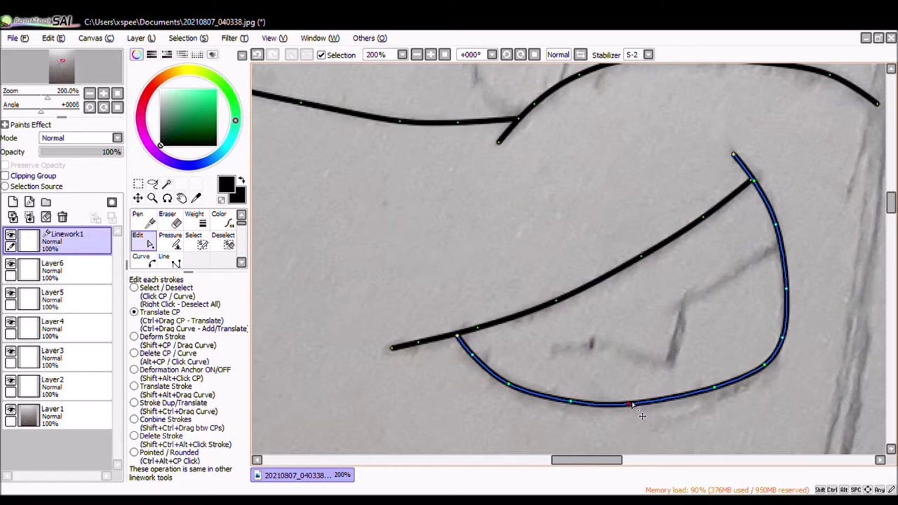
# Step: Trace the zigzag teeth line inside the mouth, starting from the mouth's rear edge
pyautogui.scroll(1, 270, 234)
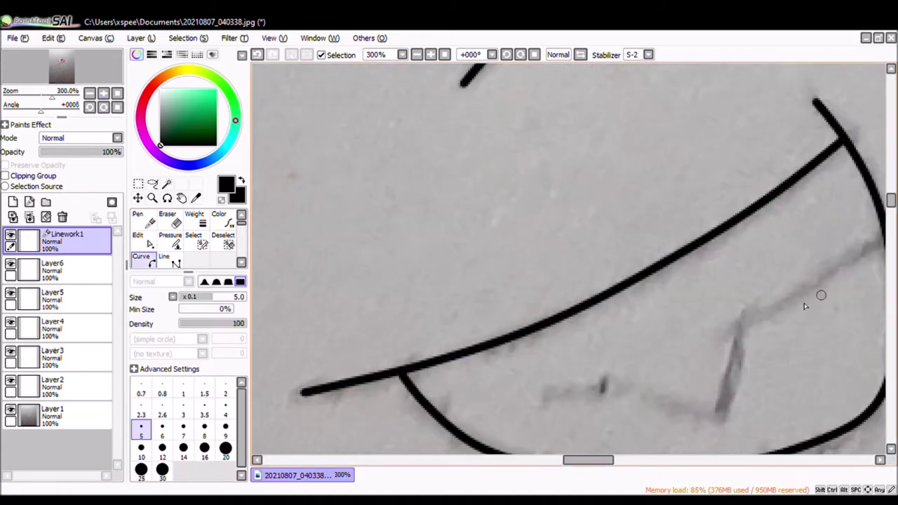
pyautogui.moveTo(889, 202); pyautogui.dragTo(889, 205)
pyautogui.click(649, 175)
pyautogui.click(509, 259)
pyautogui.click(484, 365)
pyautogui.doubleClick(316, 339)
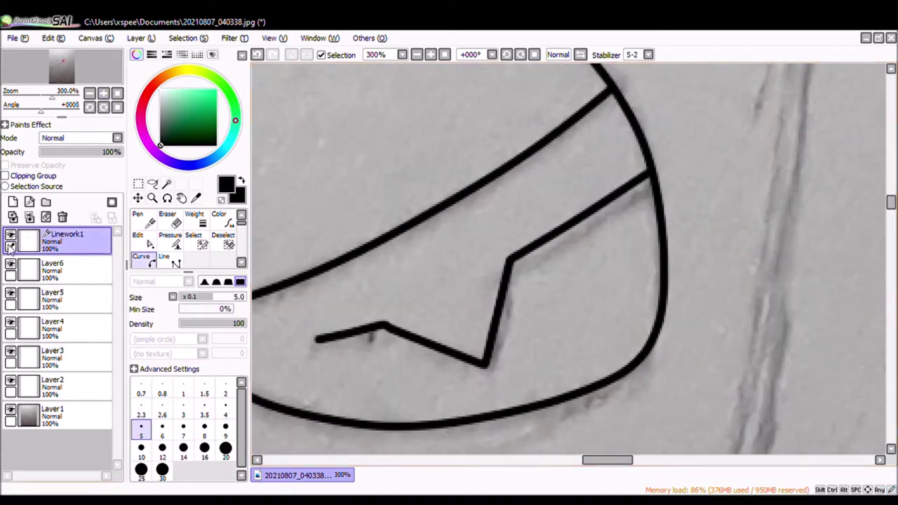
# Step: Trace the long line behind the face down to the first quill's tip and back up along the quill's rear edge
pyautogui.scroll(-7, 891, 203)
pyautogui.scroll(5, 891, 204)
pyautogui.scroll(-2, 891, 203)
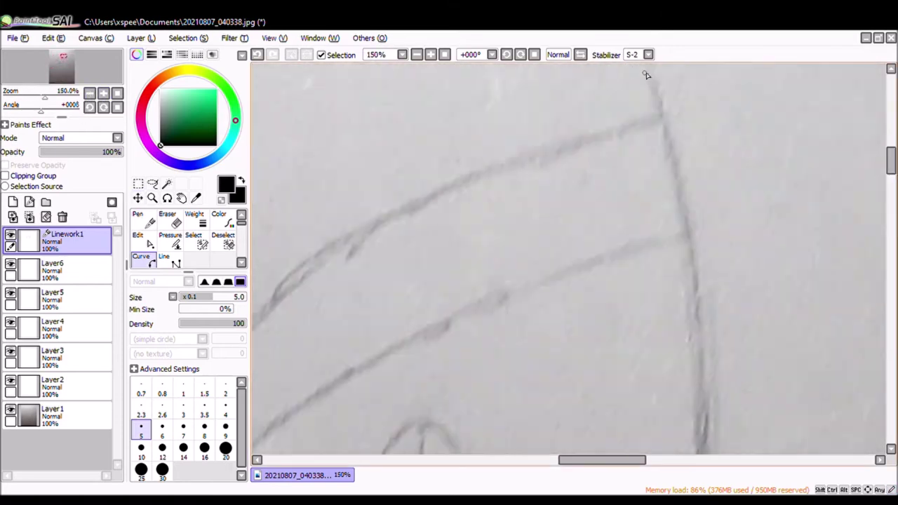
pyautogui.click(608, 164)
pyautogui.click(637, 391)
pyautogui.scroll(-3, 775, 239)
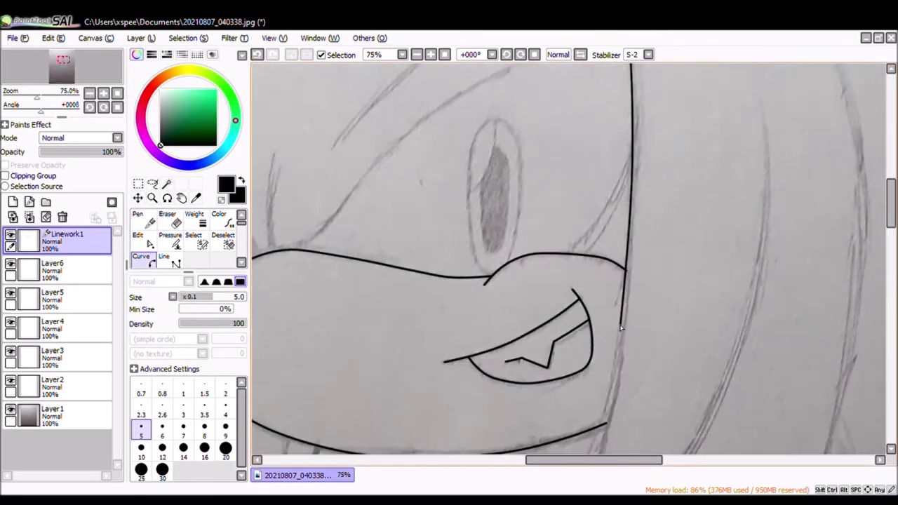
pyautogui.click(606, 425)
pyautogui.scroll(-3, 606, 425)
pyautogui.click(545, 404)
pyautogui.scroll(3, 722, 274)
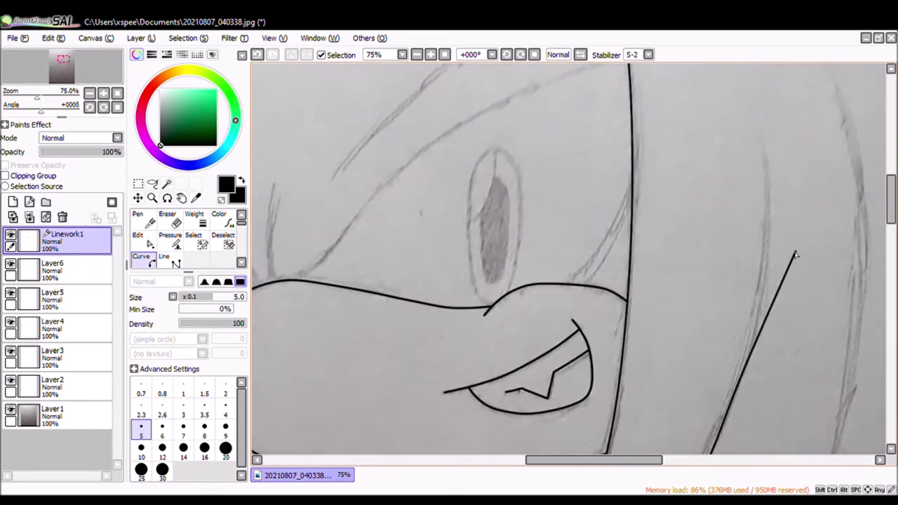
pyautogui.click(769, 200)
# Step: Trace the second quill's rear edge down to its tip and its front edge back up to the first quill
pyautogui.moveTo(634, 463); pyautogui.dragTo(675, 463)
pyautogui.scroll(3, 631, 250)
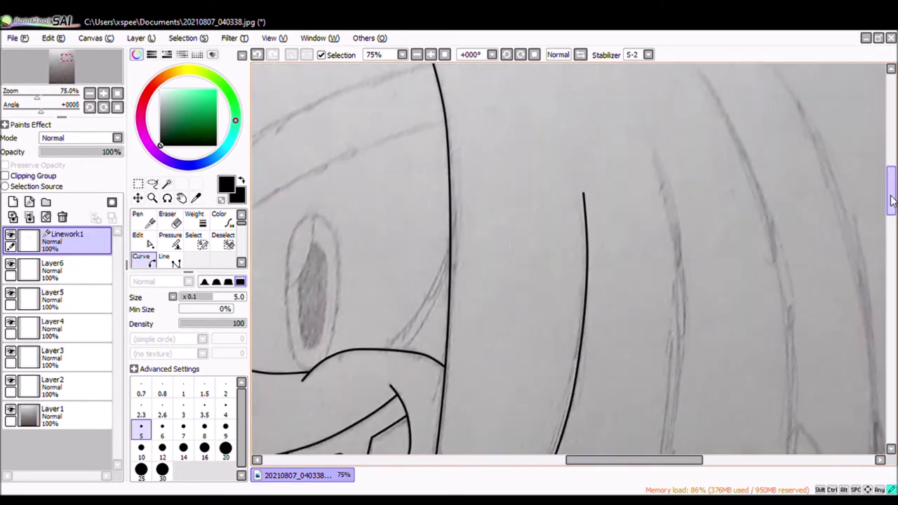
pyautogui.click(633, 250)
pyautogui.scroll(-3, 677, 317)
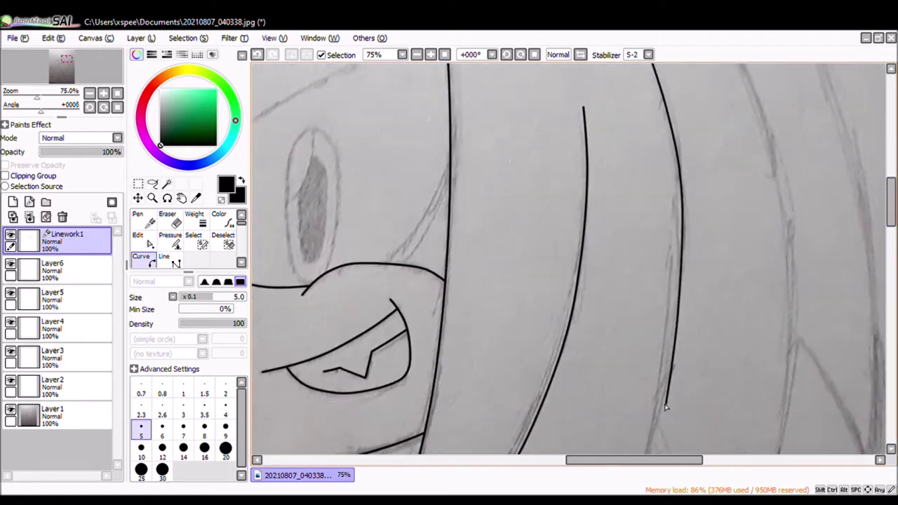
pyautogui.scroll(-5, 669, 351)
pyautogui.click(523, 395)
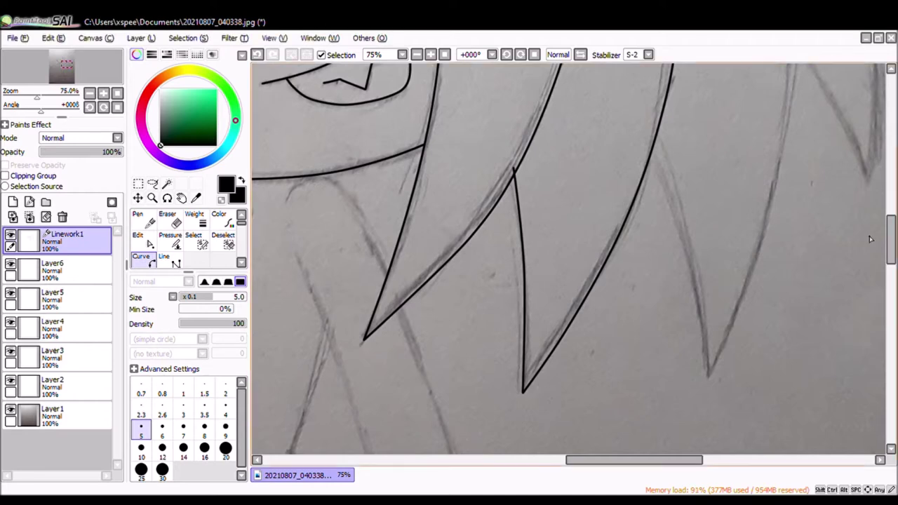
# Step: Trace the far eye's front edge above the nose and adjust its lower end to meet the nose outline
pyautogui.moveTo(891, 239); pyautogui.dragTo(891, 163)
pyautogui.moveTo(634, 459); pyautogui.dragTo(499, 460)
pyautogui.moveTo(892, 174); pyautogui.dragTo(892, 197)
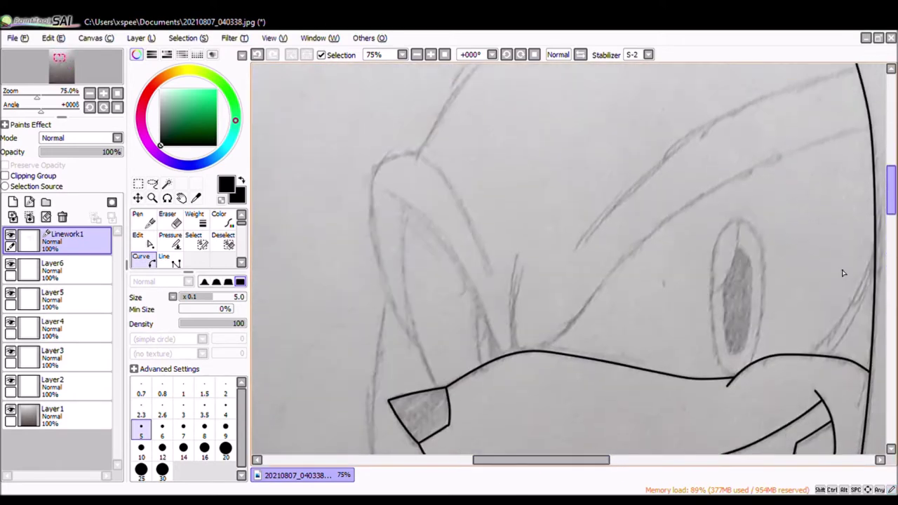
pyautogui.scroll(1, 436, 390)
pyautogui.moveTo(360, 351); pyautogui.dragTo(355, 190)
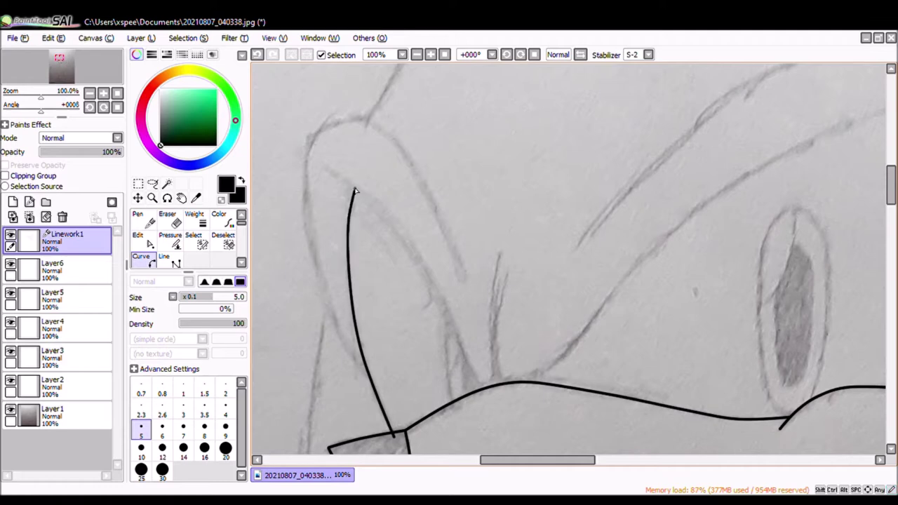
pyautogui.scroll(-2, 568, 259)
pyautogui.scroll(1, 568, 259)
pyautogui.click(138, 239)
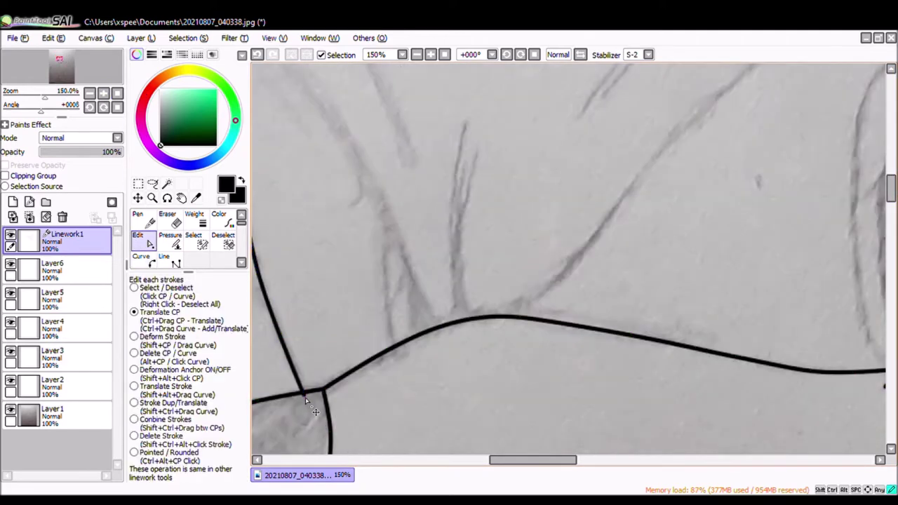
pyautogui.click(141, 258)
# Step: Trace the far eye's sloping upper edge from its peak down to the muzzle line
pyautogui.scroll(2, 493, 280)
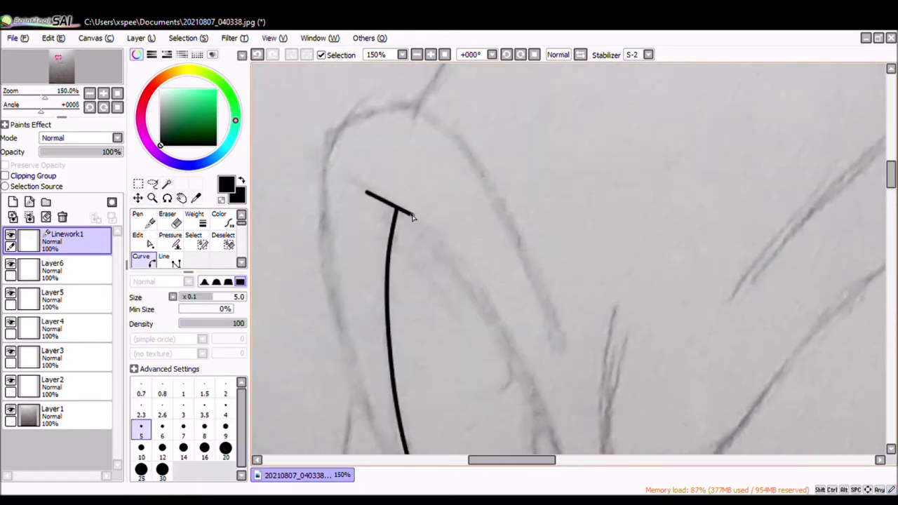
pyautogui.click(534, 412)
pyautogui.scroll(-3, 861, 255)
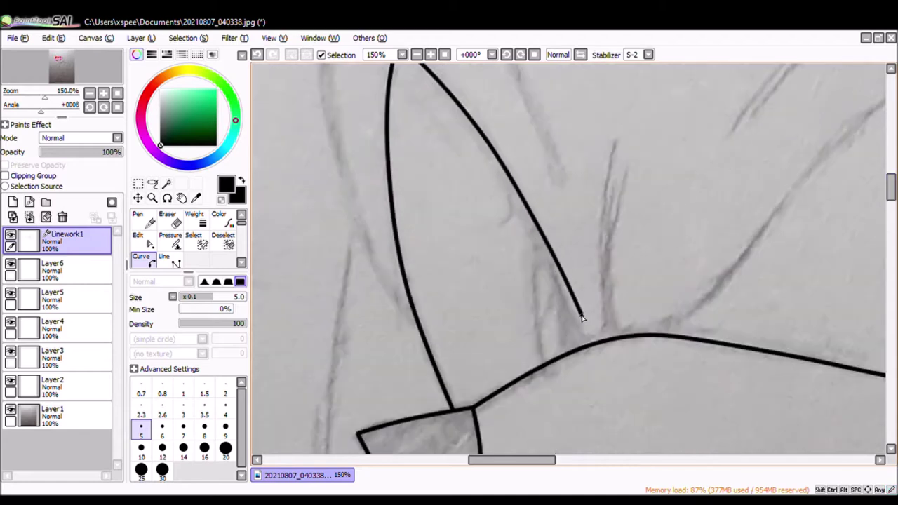
# Step: Add a new linework layer and trace the near eye's lower rear edge from the muzzle bump to the line behind the face
pyautogui.moveTo(541, 457); pyautogui.dragTo(621, 457)
pyautogui.hotkey('ctrl', 'shift', 'n')
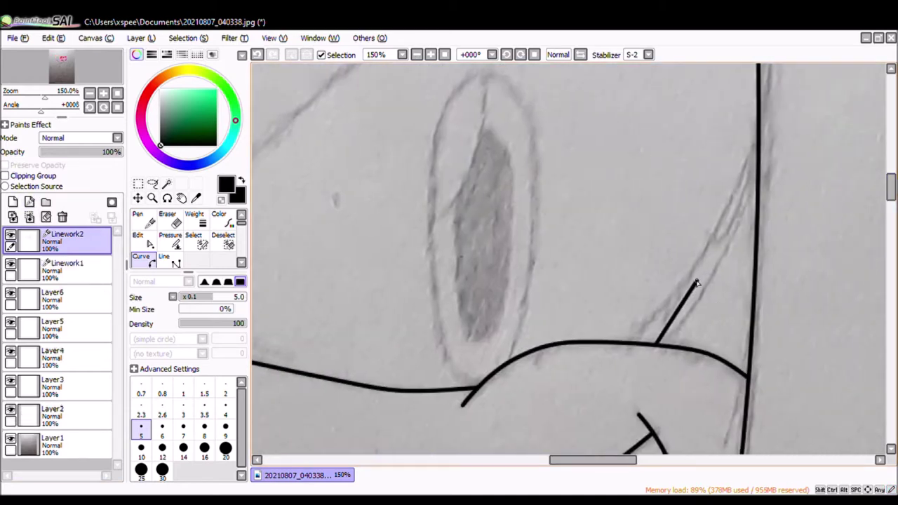
pyautogui.scroll(2, 813, 208)
pyautogui.doubleClick(759, 296)
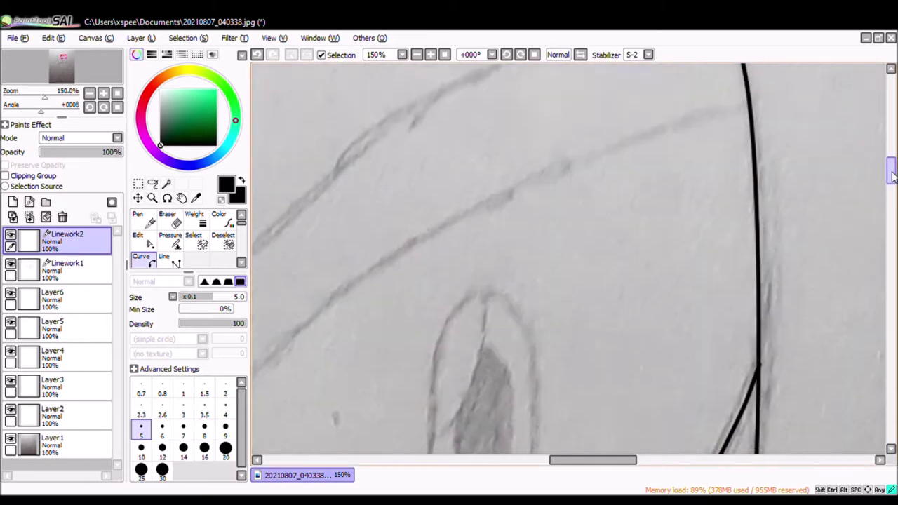
pyautogui.press('ctrl')
# Step: Trace the near eye's upper edge from the line behind the face down to the muzzle, curving up into the short brow crease
pyautogui.scroll(3, 845, 243)
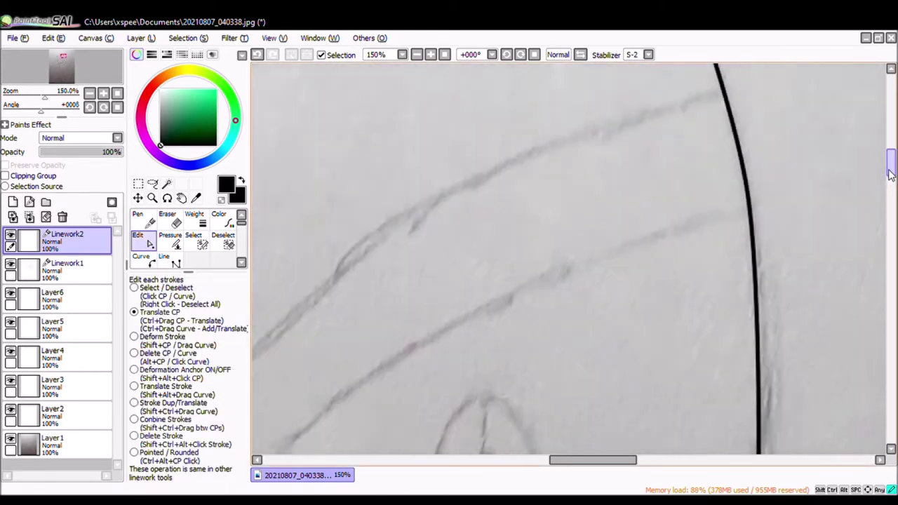
pyautogui.click(747, 220)
pyautogui.click(477, 315)
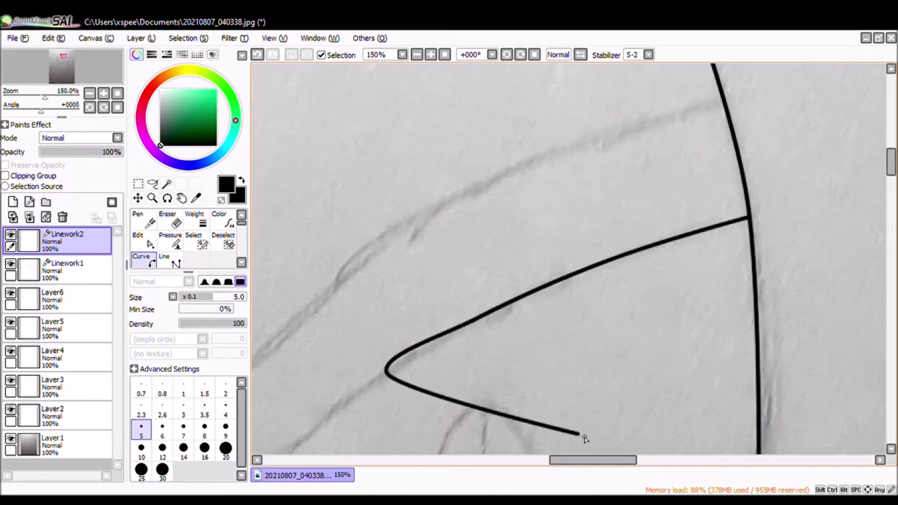
pyautogui.scroll(-3, 674, 158)
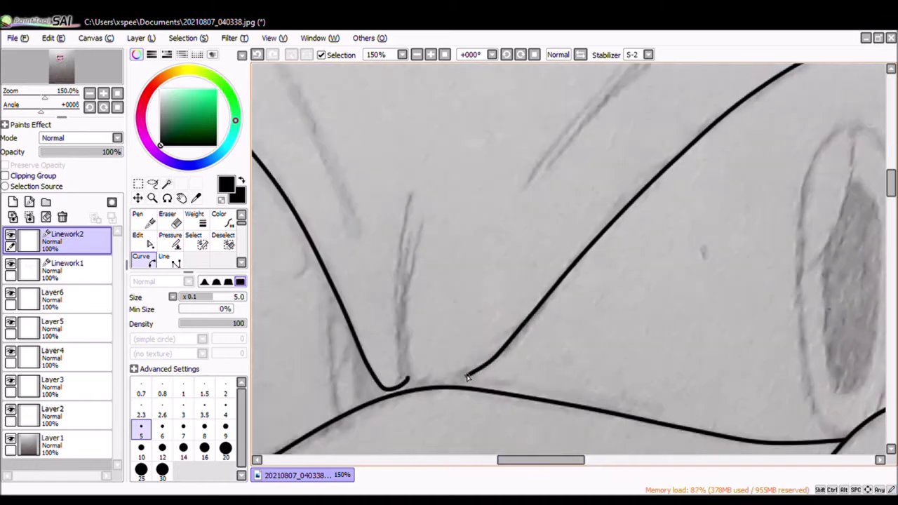
pyautogui.doubleClick(421, 198)
# Step: Trace the brow line above the near eye and extend its rear end to meet the line behind the face
pyautogui.scroll(3, 561, 280)
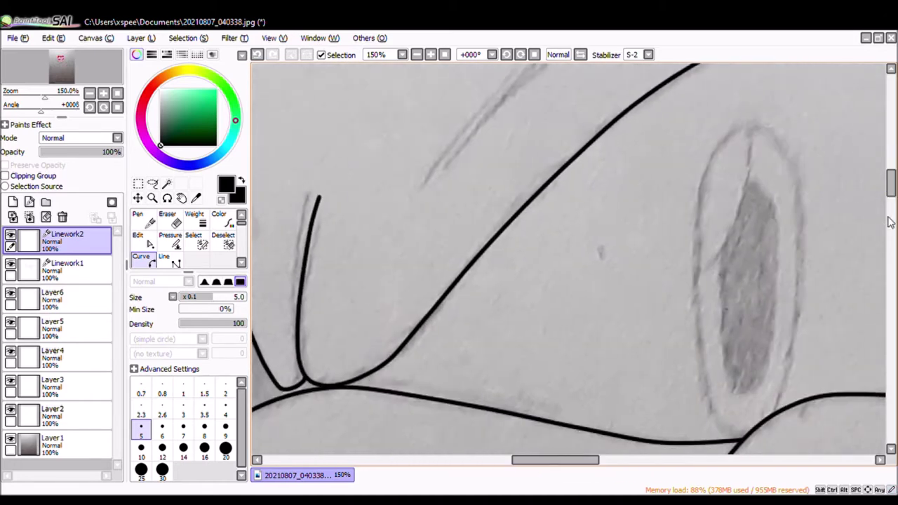
pyautogui.scroll(-2, 535, 420)
pyautogui.hscroll(3, 535, 476)
pyautogui.click(420, 244)
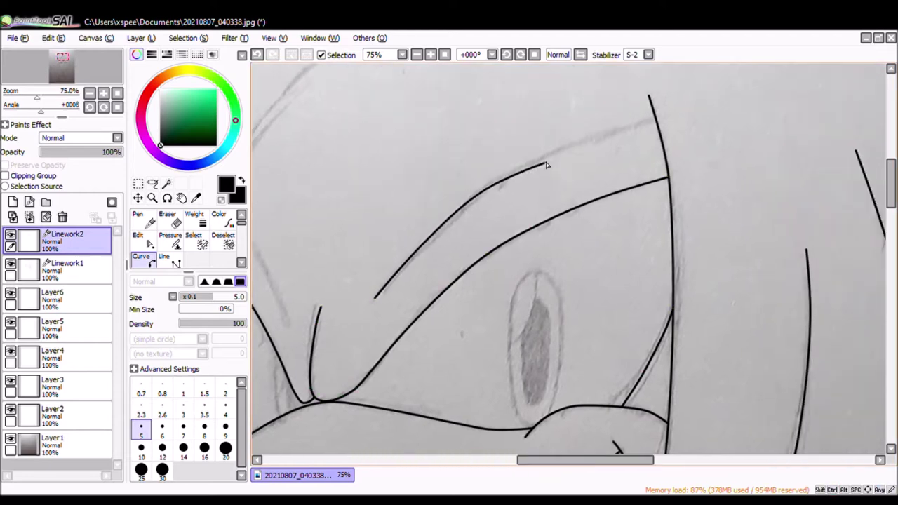
pyautogui.press('ctrl')
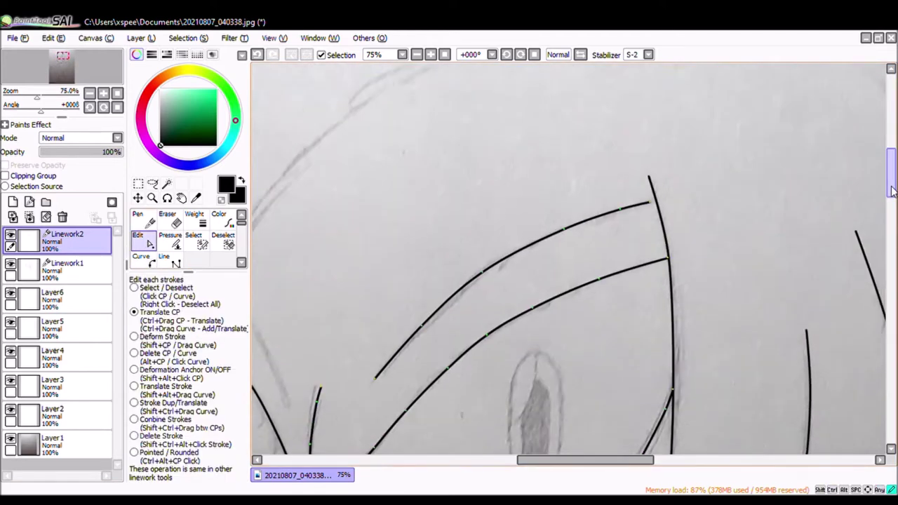
pyautogui.scroll(2, 651, 124)
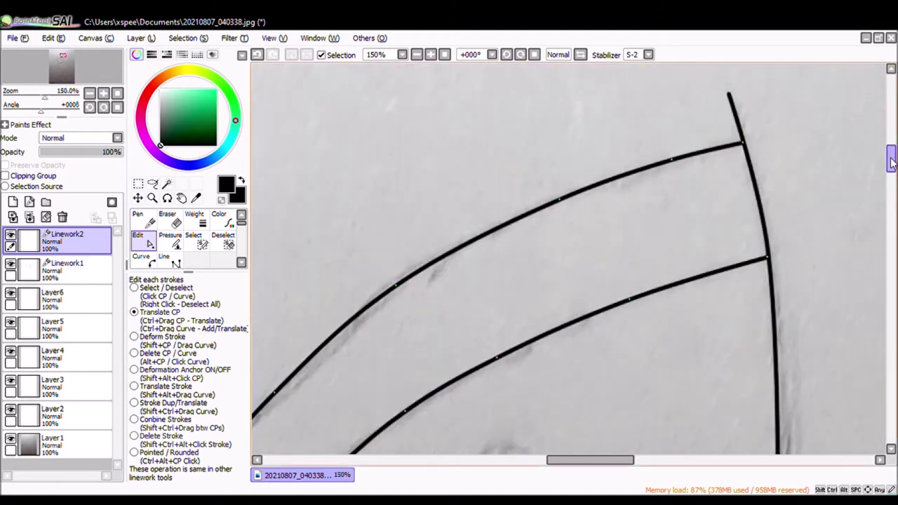
# Step: Trace the near eye's tall iris oval down to the muzzle line and the curved highlight edge inside it
pyautogui.moveTo(890, 161); pyautogui.dragTo(891, 184)
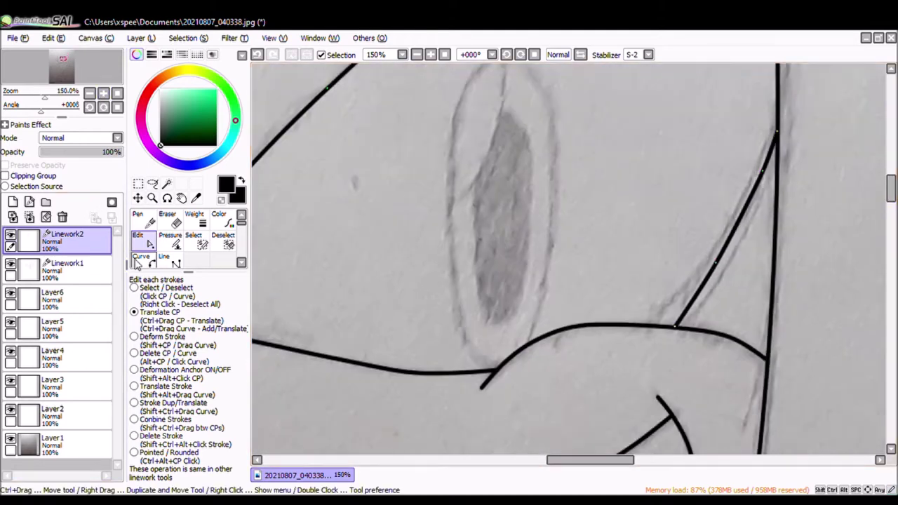
pyautogui.click(103, 92)
pyautogui.scroll(-1, 456, 328)
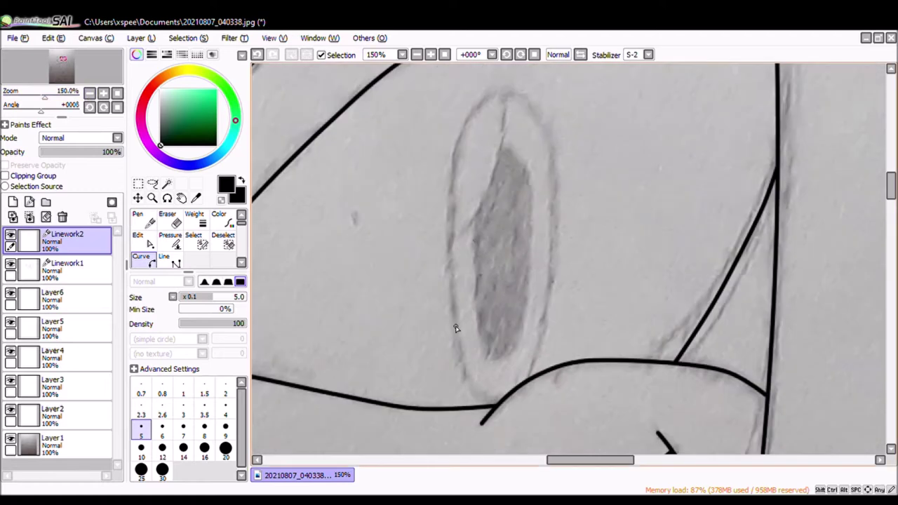
pyautogui.click(504, 90)
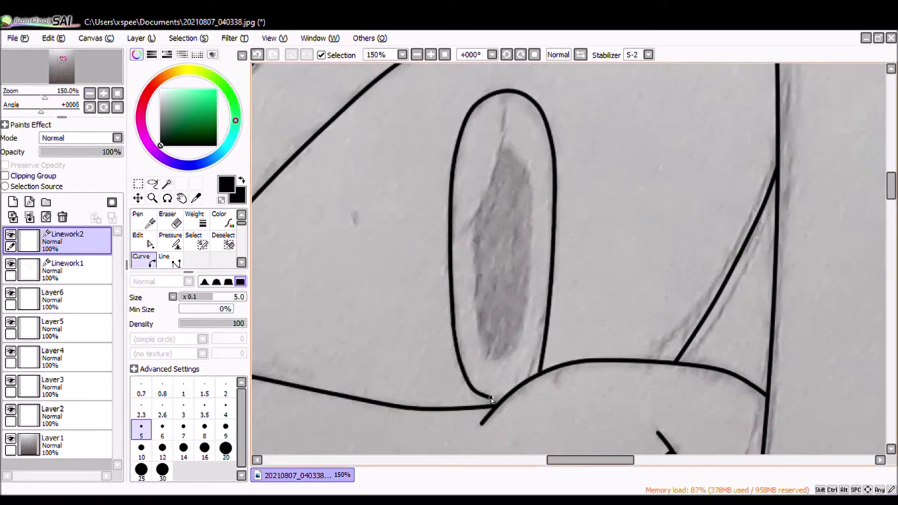
pyautogui.scroll(1, 501, 401)
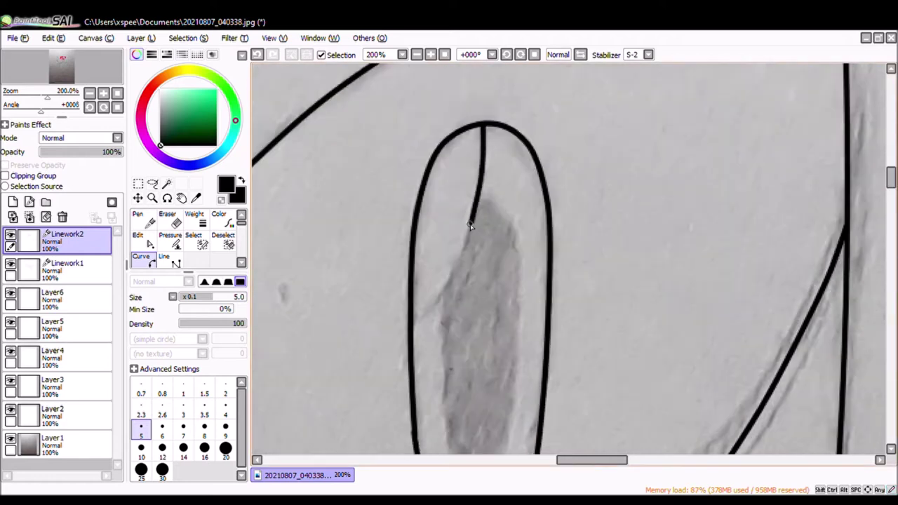
pyautogui.doubleClick(413, 330)
# Step: Outline the near eye's shaded pupil, starting and ending on the curved highlight edge
pyautogui.scroll(-3, 491, 129)
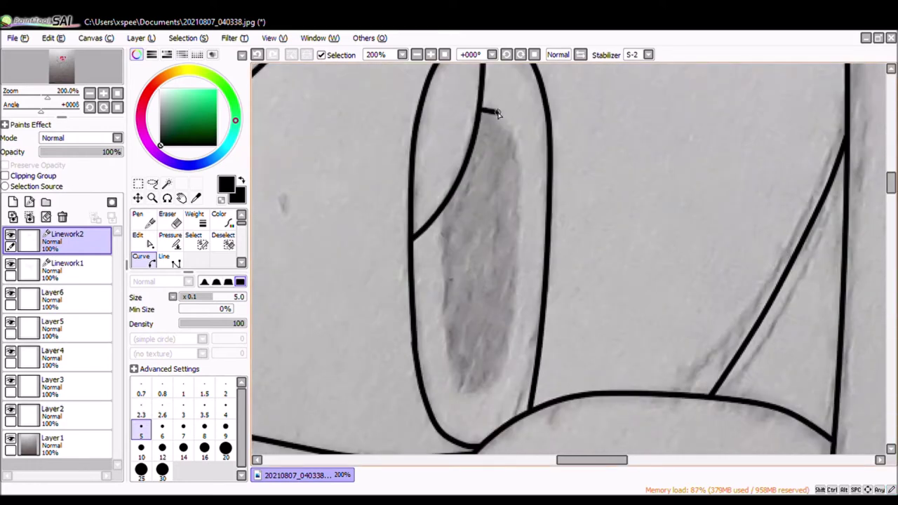
pyautogui.click(517, 149)
pyautogui.click(445, 376)
pyautogui.doubleClick(441, 209)
pyautogui.press('ctrl')
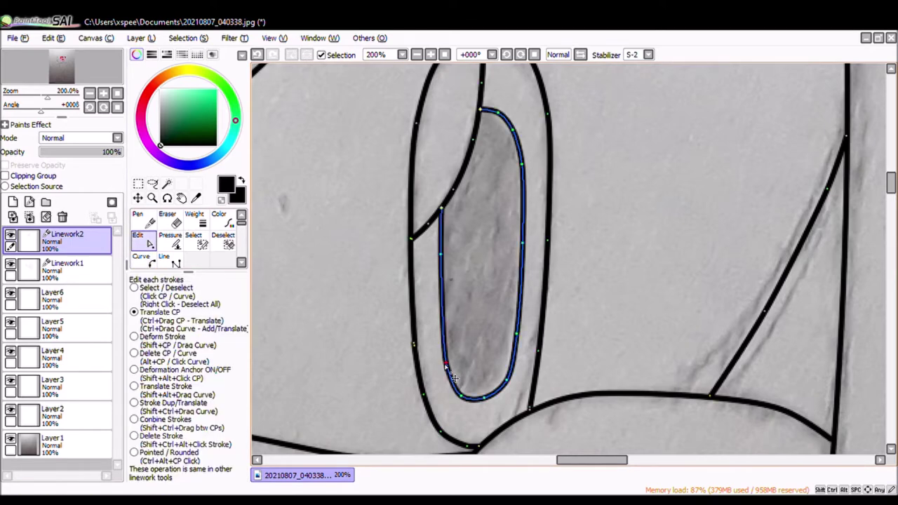
# Step: Trace the far eye's iris edge down to the muzzle line and add the short highlight curve inside it
pyautogui.hscroll(-5, 431, 439)
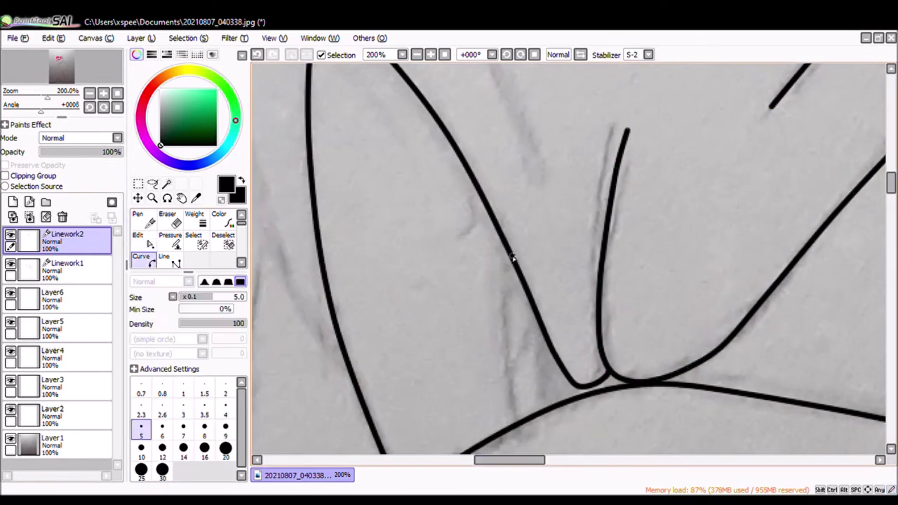
pyautogui.click(508, 308)
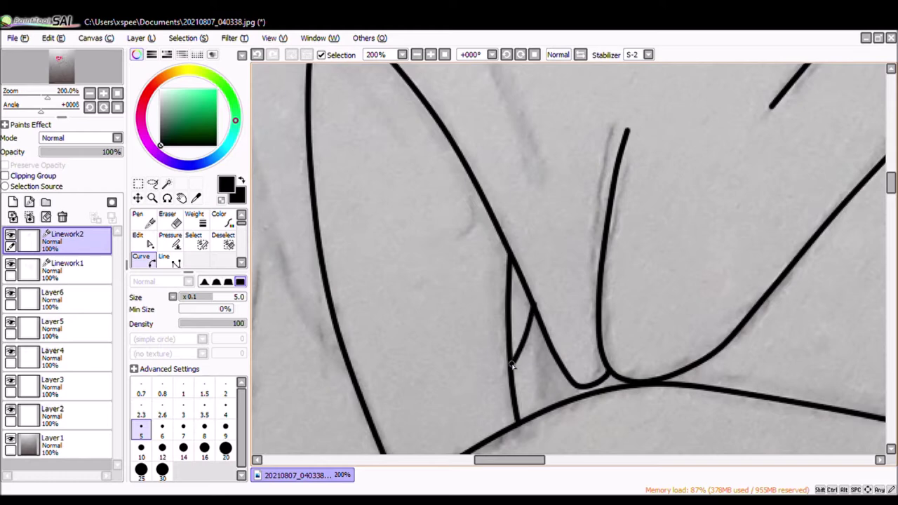
pyautogui.doubleClick(513, 364)
pyautogui.press('ctrl')
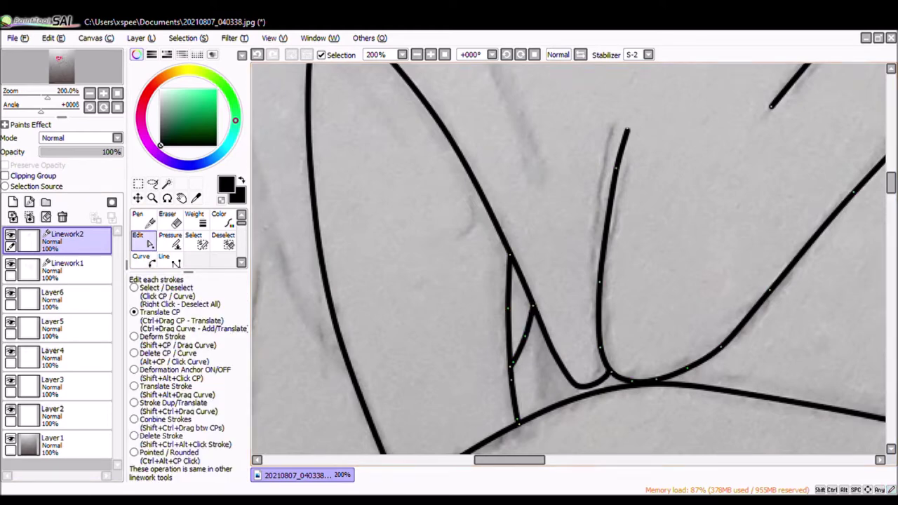
# Step: Trace the far eye's pupil edge from the highlight curve down to the muzzle line
pyautogui.scroll(-3, 860, 322)
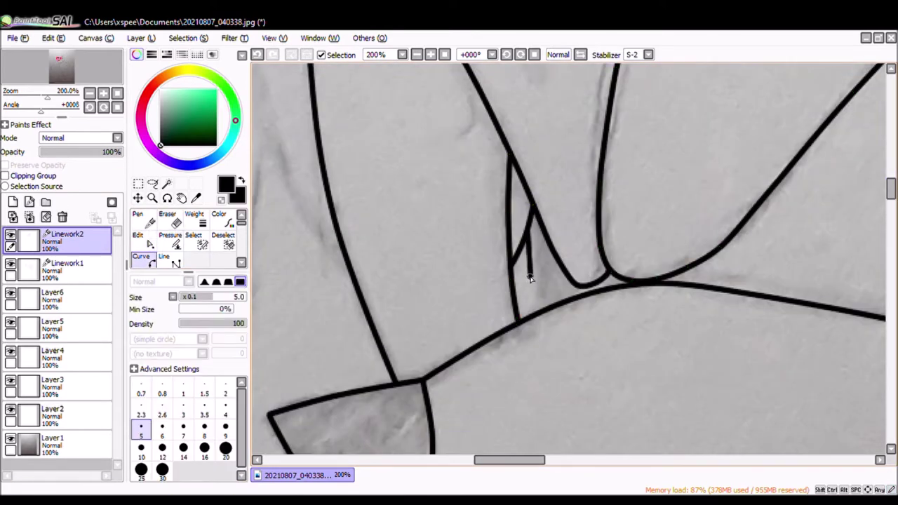
pyautogui.doubleClick(541, 307)
pyautogui.press('ctrl')
pyautogui.click(117, 92)
pyautogui.press('ctrl')
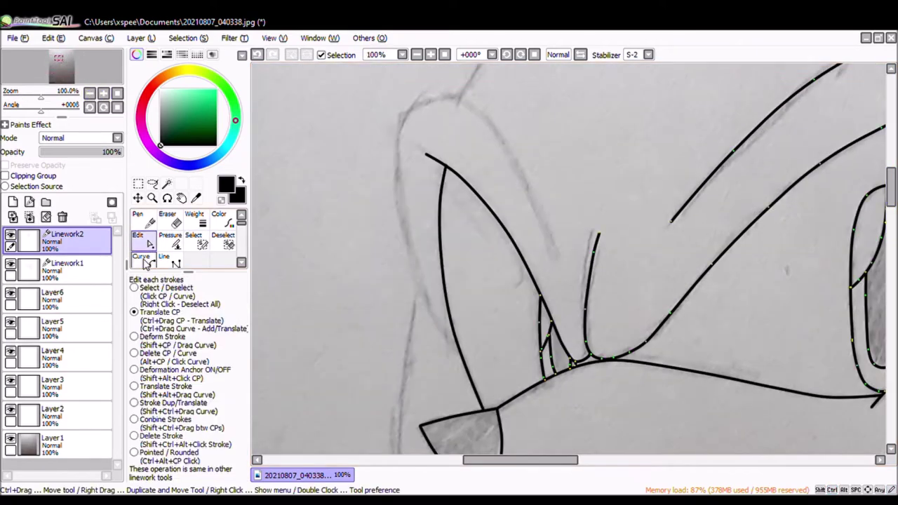
# Step: Trace the brow outline around the far eye, up its outer side, over the rounded peak and down the inner side
pyautogui.click(145, 262)
pyautogui.keyDown('ctrl'); pyautogui.click(465, 334); pyautogui.keyUp('ctrl')
pyautogui.click(462, 361)
pyautogui.click(432, 98)
# Step: On the Linework1 layer, trace the head outline from the far brow's peak over the crown down to the rearmost quill's tip
pyautogui.scroll(5, 463, 323)
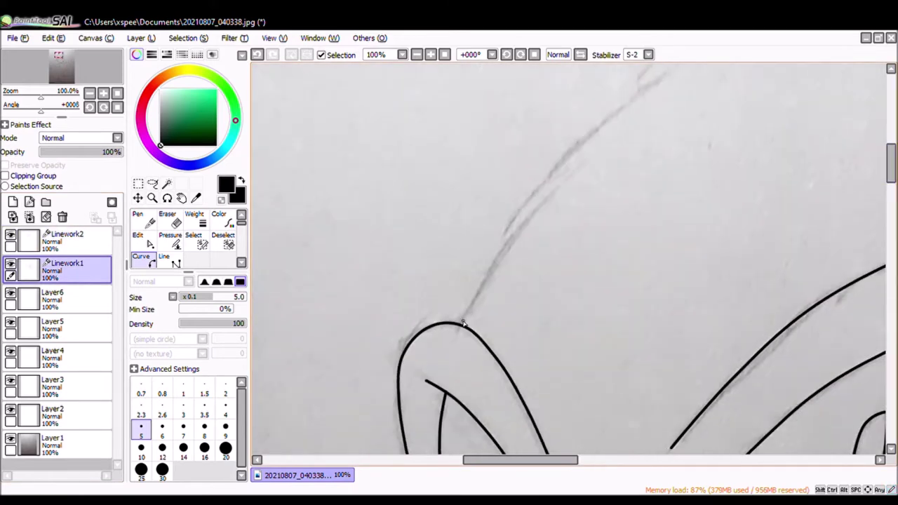
pyautogui.click(89, 92)
pyautogui.scroll(3, 530, 260)
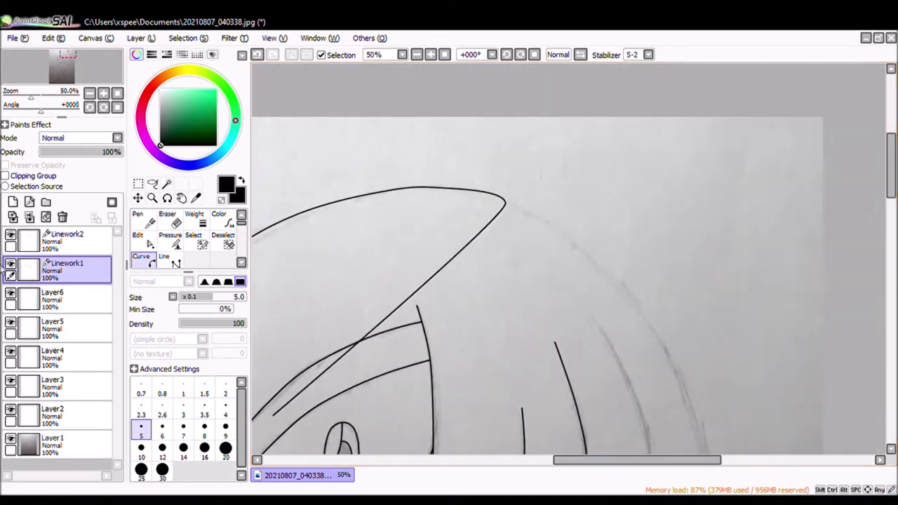
pyautogui.hscroll(5, 811, 205)
pyautogui.click(103, 93)
pyautogui.click(716, 384)
pyautogui.scroll(-3, 892, 159)
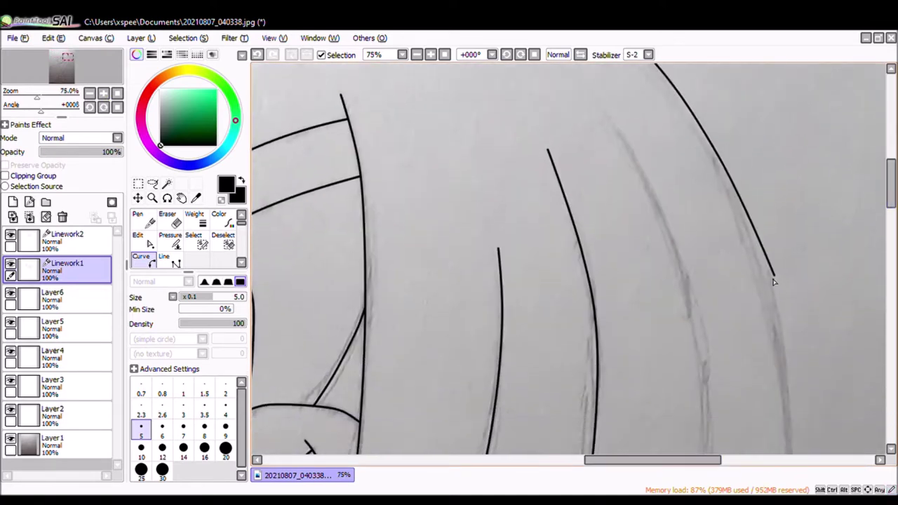
pyautogui.scroll(-3, 775, 280)
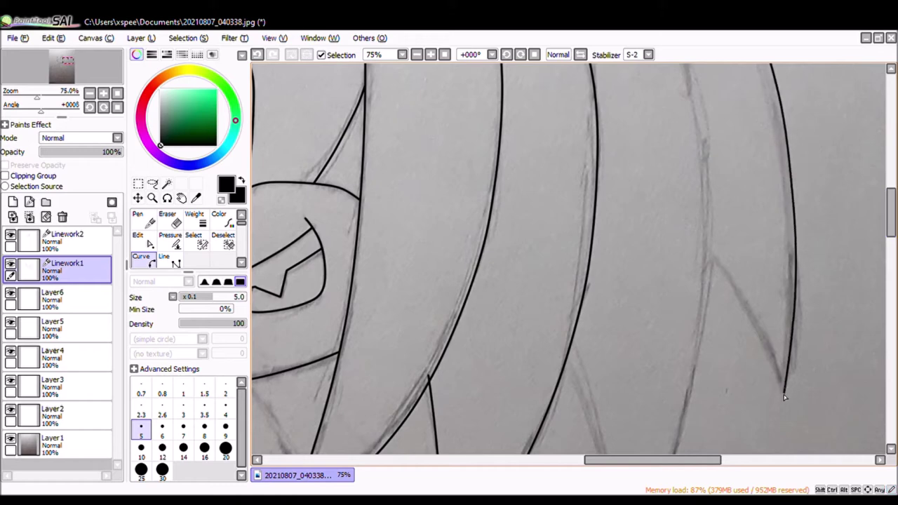
# Step: Trace the rearmost quill's lower edge and both edges of the neighbouring quill down to its pointed tip
pyautogui.scroll(-5, 708, 250)
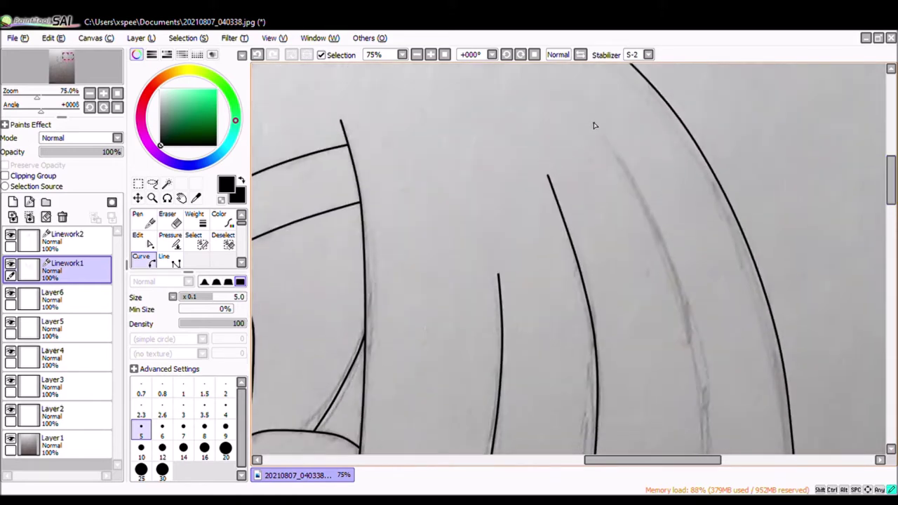
pyautogui.scroll(4, 883, 227)
pyautogui.scroll(-2, 701, 294)
# Step: Adjust the upper ends of the quills' short front edges to meet the neighbouring quill lines
pyautogui.click(137, 236)
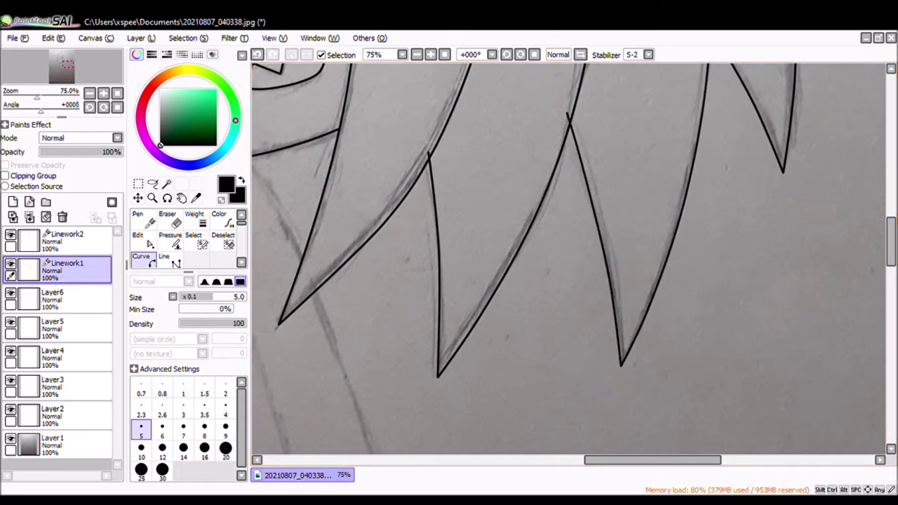
pyautogui.click(103, 93)
pyautogui.click(103, 93)
pyautogui.click(103, 93)
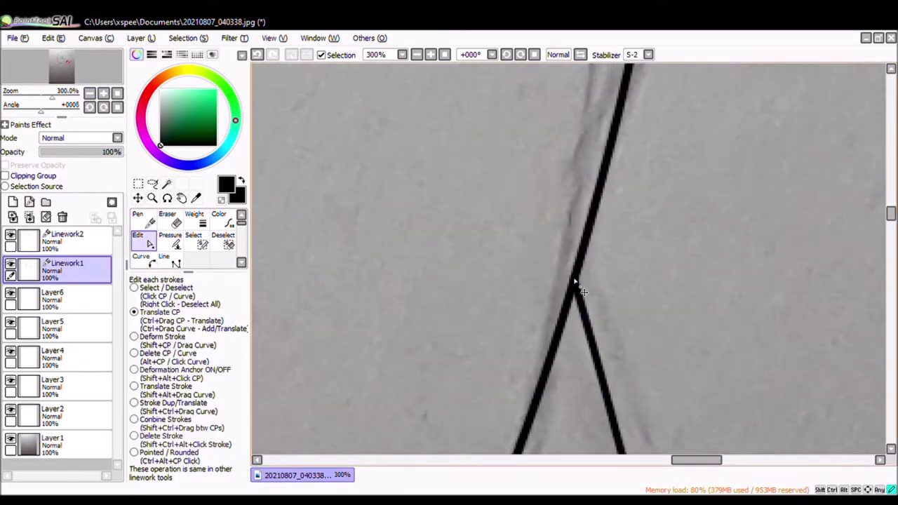
pyautogui.moveTo(684, 457); pyautogui.dragTo(721, 459)
pyautogui.moveTo(890, 213)
pyautogui.mouseDown()
pyautogui.moveTo(887, 195)
pyautogui.moveTo(888, 221)
pyautogui.mouseUp()
pyautogui.moveTo(734, 460); pyautogui.dragTo(646, 459)
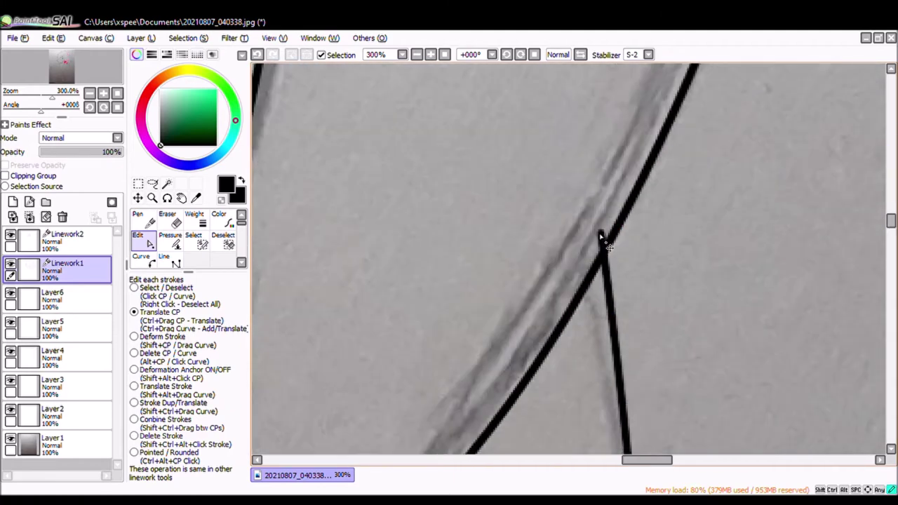
# Step: On the Linework2 layer, trace the far-side quill's outer edge from the far brow past the nose to its pointed tip
pyautogui.moveTo(51, 99); pyautogui.dragTo(23, 98)
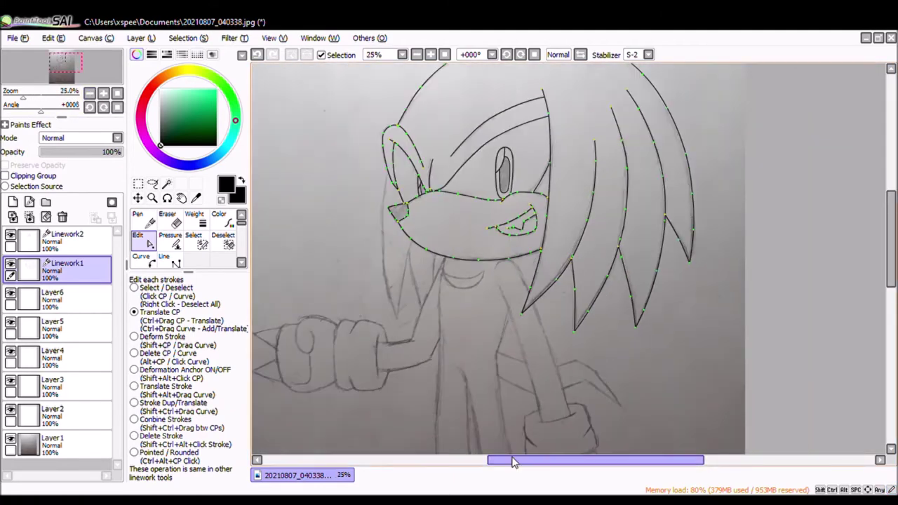
pyautogui.moveTo(596, 459); pyautogui.dragTo(544, 459)
pyautogui.click(104, 94)
pyautogui.click(89, 93)
pyautogui.click(103, 93)
pyautogui.scroll(3, 459, 121)
pyautogui.press('Up')
pyautogui.press('c')
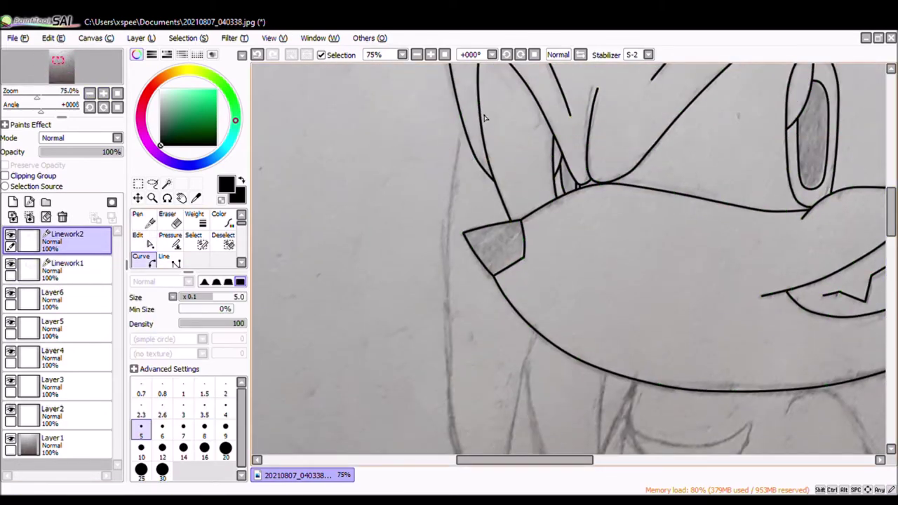
pyautogui.click(451, 397)
pyautogui.scroll(-3, 452, 396)
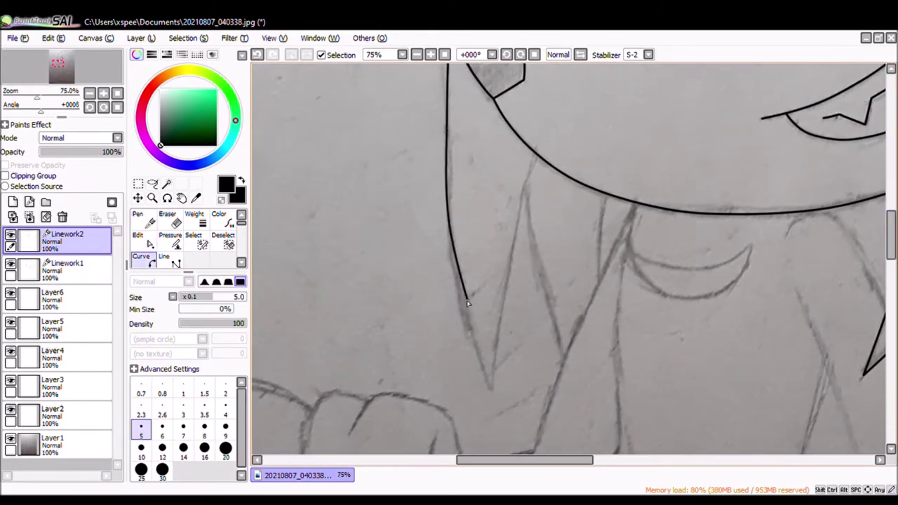
pyautogui.click(461, 302)
pyautogui.click(494, 397)
# Step: Trace the far-side quill's inner edge up from its tip and adjust its upper end to meet the jaw line
pyautogui.click(517, 242)
pyautogui.doubleClick(538, 148)
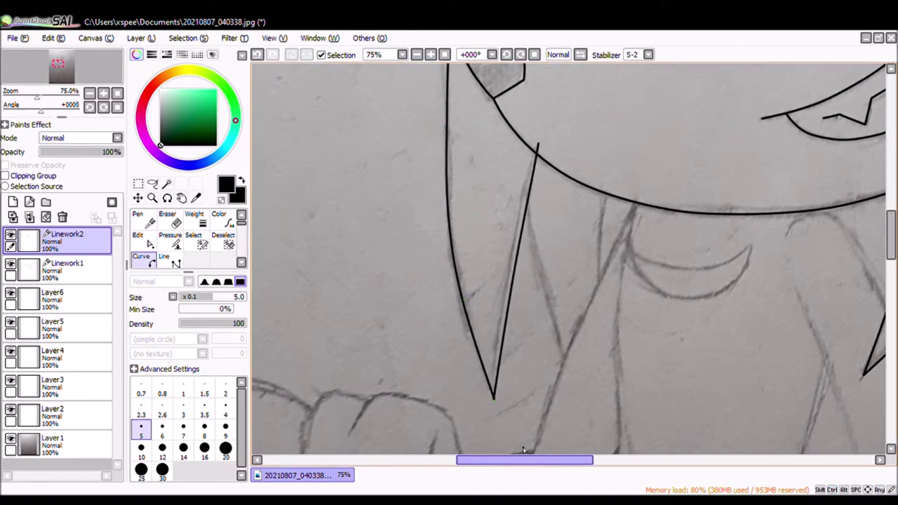
pyautogui.moveTo(525, 459); pyautogui.dragTo(530, 460)
pyautogui.moveTo(892, 254); pyautogui.dragTo(893, 251)
pyautogui.click(137, 235)
pyautogui.click(104, 94)
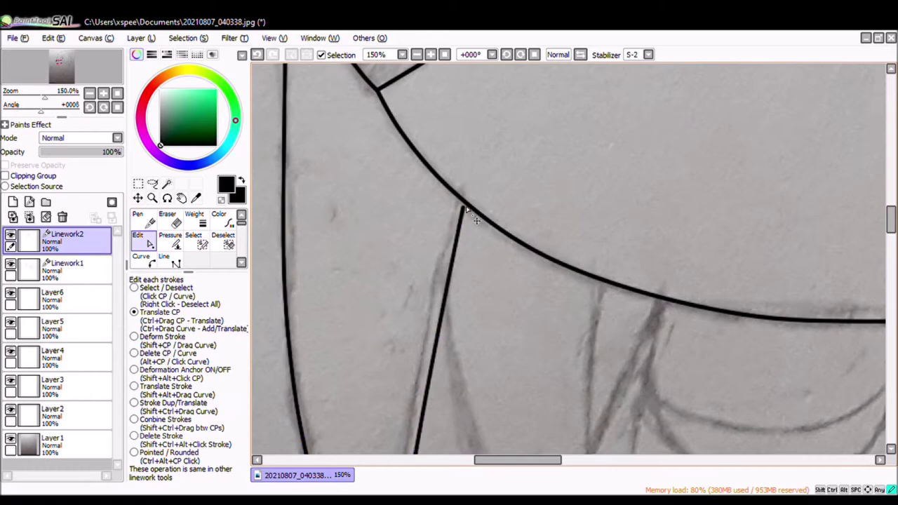
# Step: Trace the torso's front edge from the jaw line down to the bent arm's elbow
pyautogui.click(89, 93)
pyautogui.click(89, 94)
pyautogui.click(89, 94)
pyautogui.click(89, 94)
pyautogui.click(90, 93)
pyautogui.click(104, 94)
pyautogui.click(104, 93)
pyautogui.click(104, 93)
pyautogui.click(141, 256)
pyautogui.scroll(3, 613, 139)
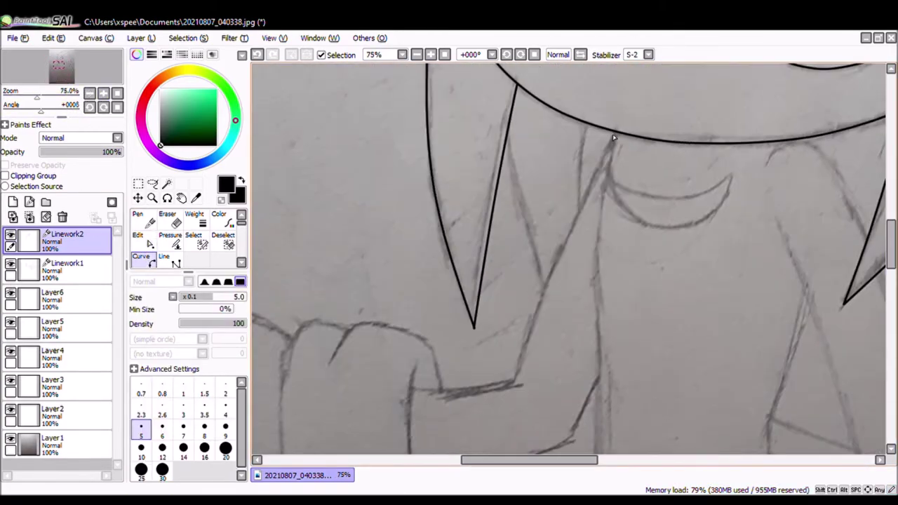
pyautogui.click(598, 195)
pyautogui.click(597, 355)
pyautogui.scroll(-3, 581, 244)
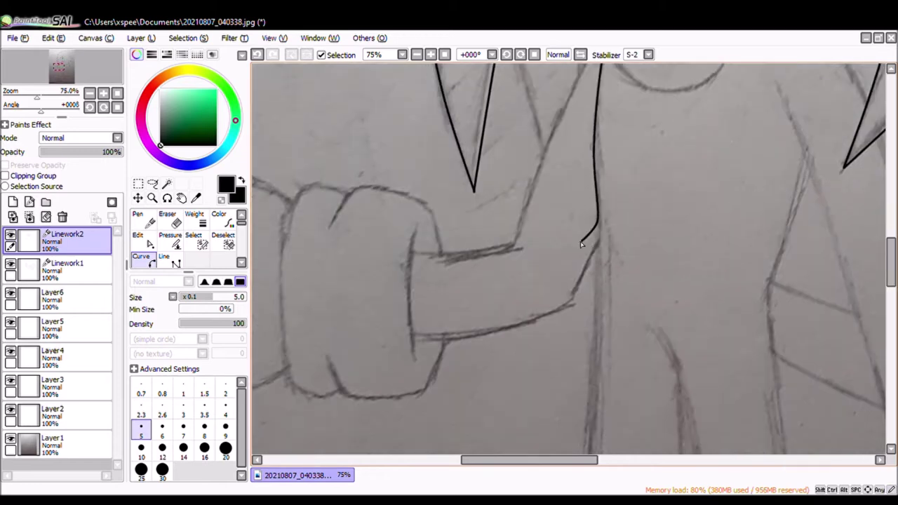
# Step: Continue the torso's front edge down the front leg to the top of its shoe
pyautogui.click(593, 392)
pyautogui.scroll(-3, 591, 386)
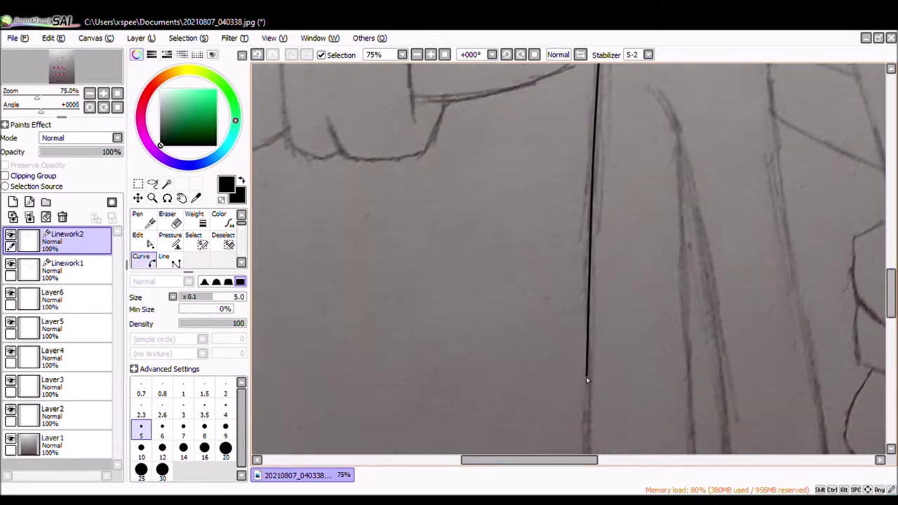
pyautogui.scroll(-3, 582, 383)
pyautogui.doubleClick(577, 374)
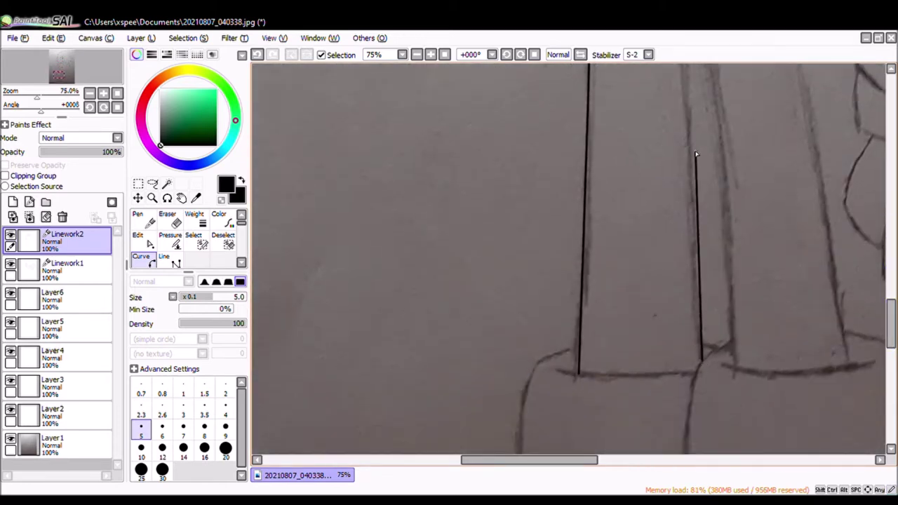
# Step: Trace the front leg's rear edge upward from its shoe and the other leg's front edge down from the crotch crease
pyautogui.click(696, 154)
pyautogui.scroll(3, 647, 180)
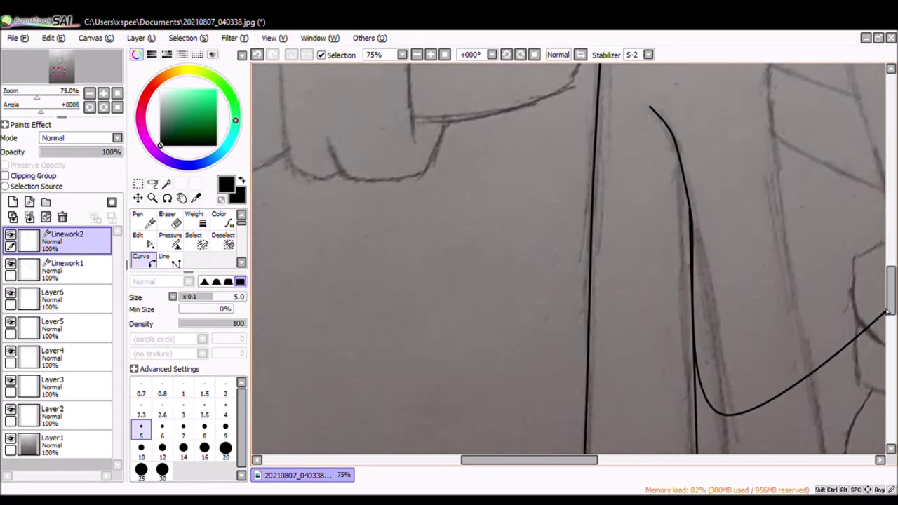
pyautogui.scroll(-3, 736, 389)
# Step: Trace the second leg's rear edge from its shoe upward, continuing along the torso's back edge to the armpit
pyautogui.scroll(3, 856, 295)
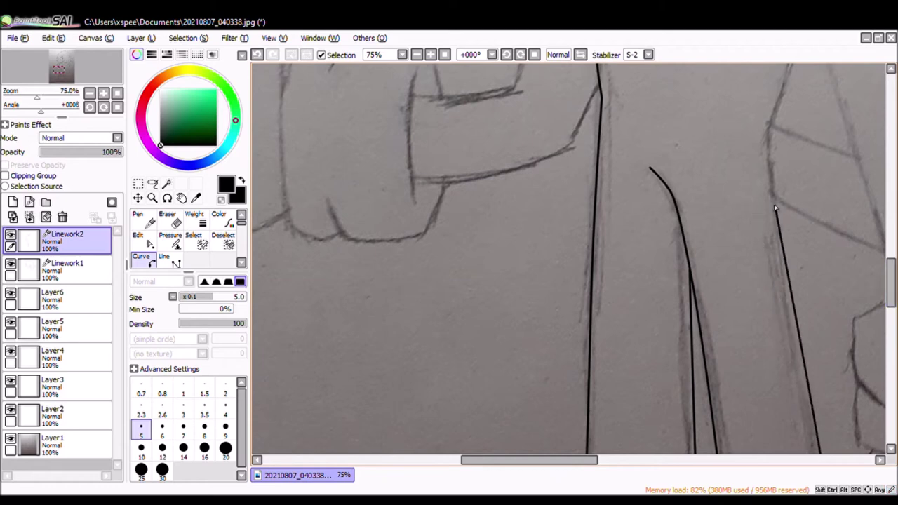
pyautogui.scroll(3, 891, 275)
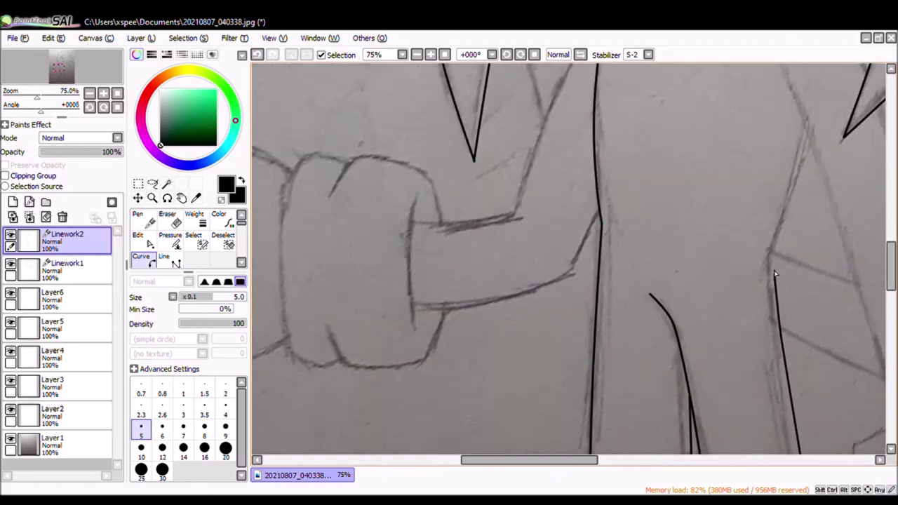
pyautogui.scroll(3, 800, 277)
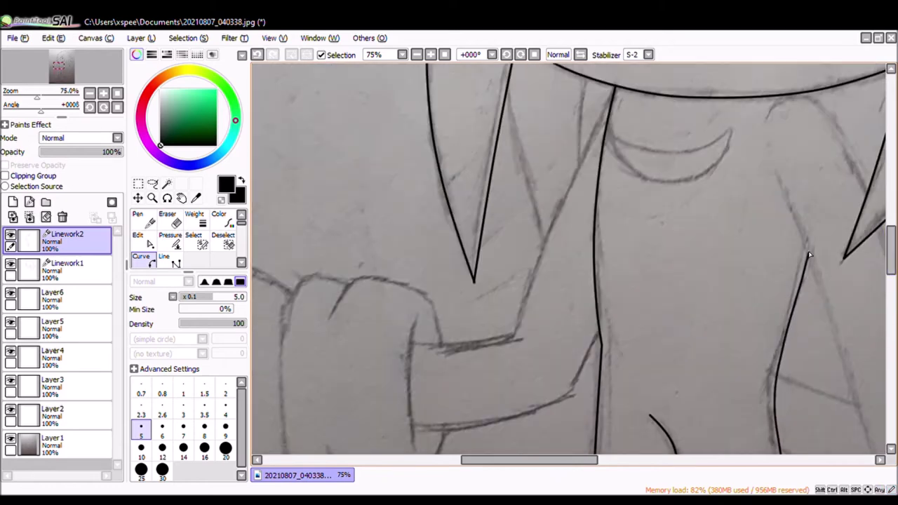
# Step: Trace the hanging arm's shoulder arc beneath the jaw and its outer edge down to the glove
pyautogui.click(144, 238)
pyautogui.hscroll(3, 568, 259)
pyautogui.click(141, 258)
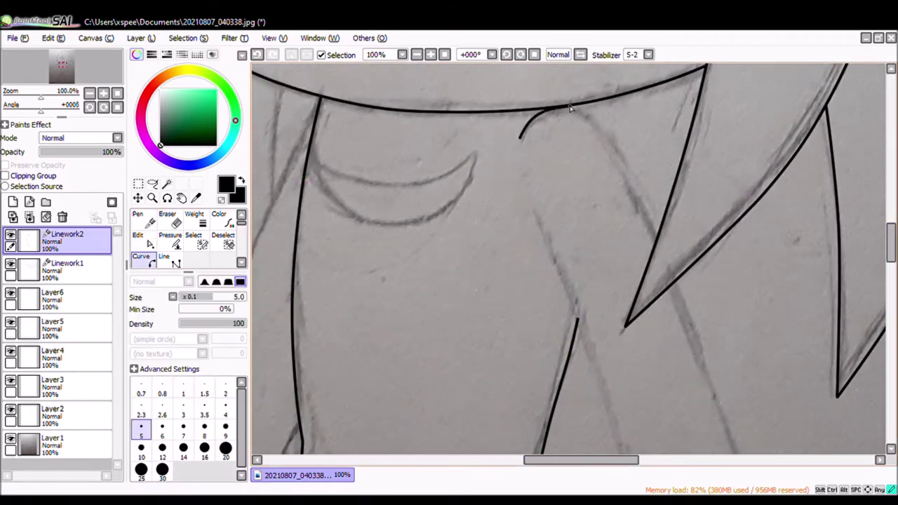
pyautogui.scroll(-3, 701, 280)
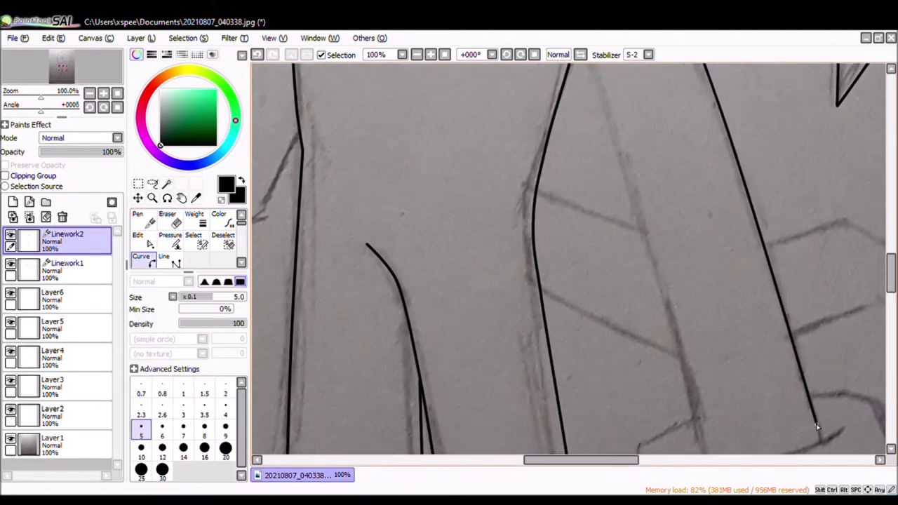
# Step: Trace the hanging arm's inner edge from the glove up toward the shoulder and attach the torso's back edge to it
pyautogui.scroll(-2, 771, 295)
pyautogui.click(707, 335)
pyautogui.scroll(3, 632, 211)
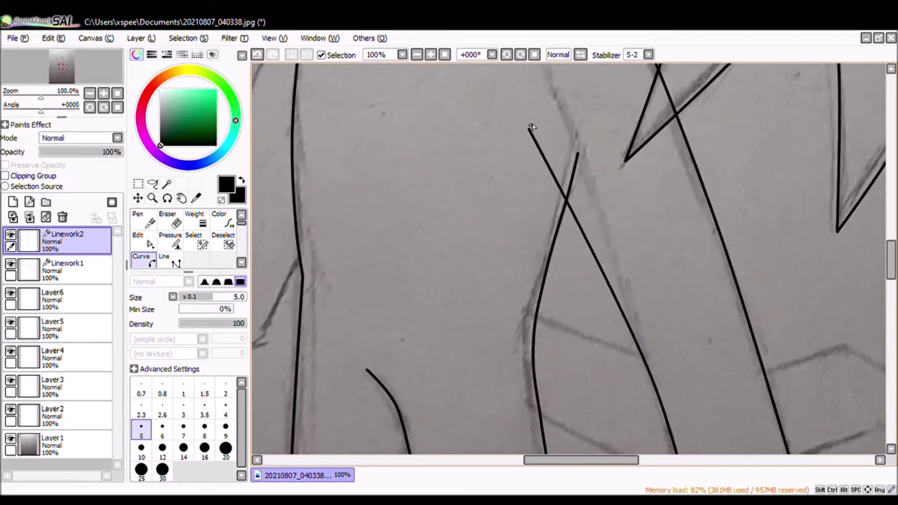
pyautogui.scroll(2, 562, 140)
pyautogui.click(104, 95)
pyautogui.click(141, 237)
pyautogui.click(575, 241)
# Step: Erase the part of the arm's outer edge that runs through the overlapping quill tip
pyautogui.hscroll(3, 561, 260)
pyautogui.press('e')
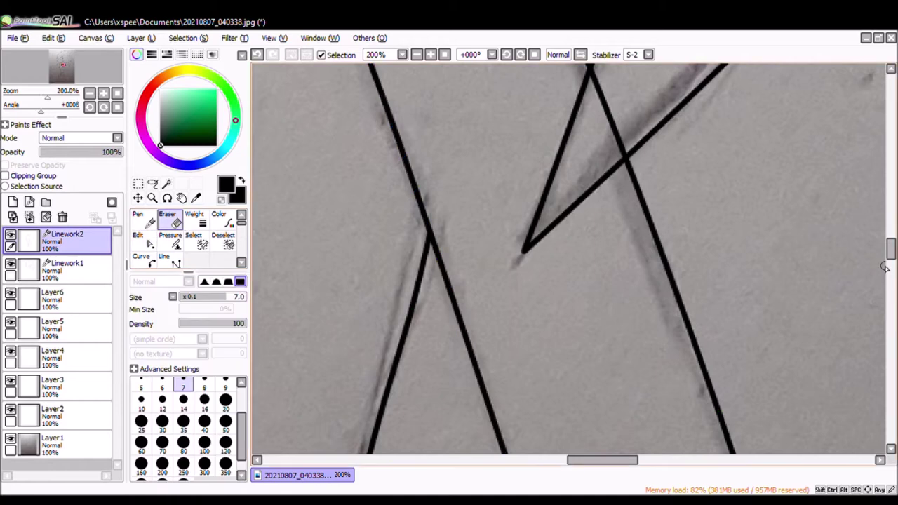
pyautogui.scroll(3, 608, 148)
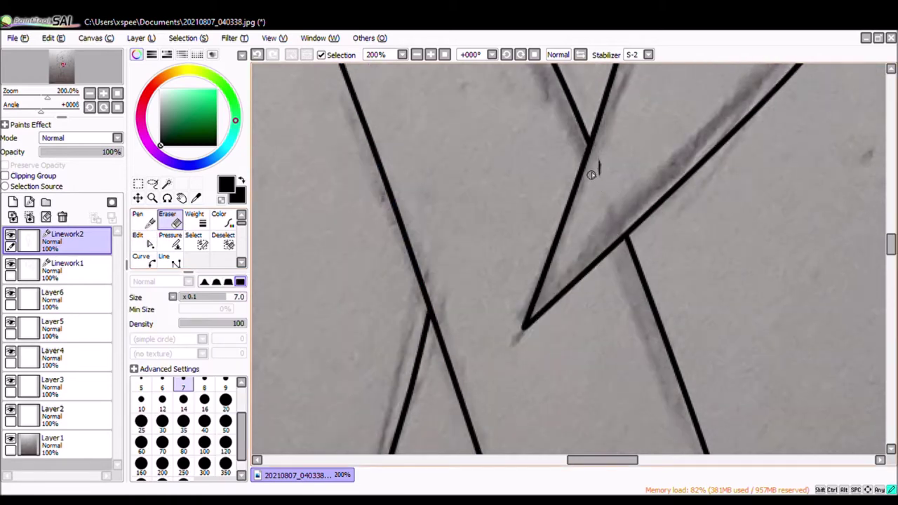
pyautogui.press('c')
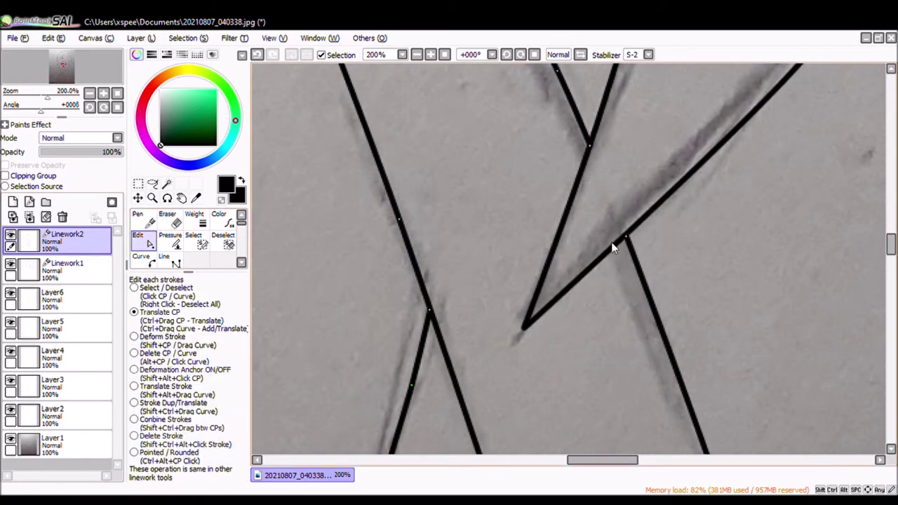
# Step: Trace the curved opening of the glove cuff across the lower ends of both arm edges
pyautogui.scroll(-3, 624, 281)
pyautogui.moveTo(593, 461); pyautogui.dragTo(619, 462)
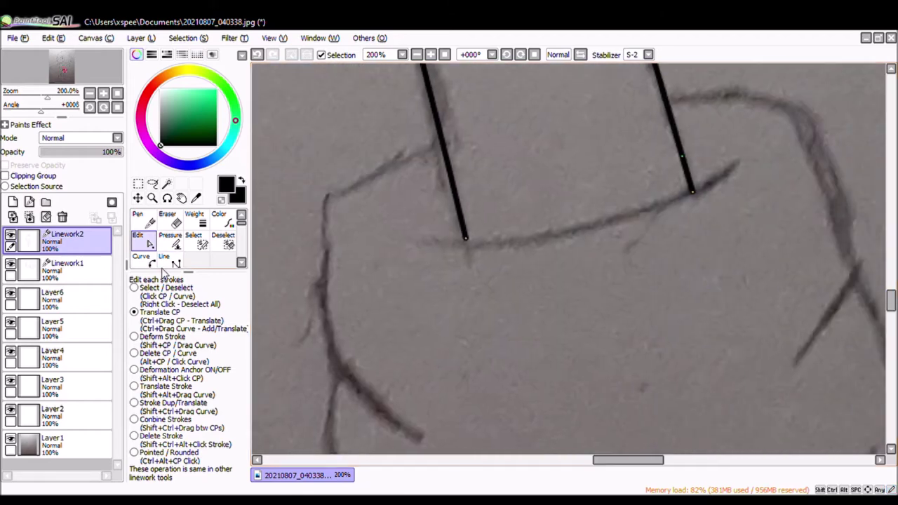
pyautogui.press('v')
pyautogui.click(737, 166)
pyautogui.click(693, 191)
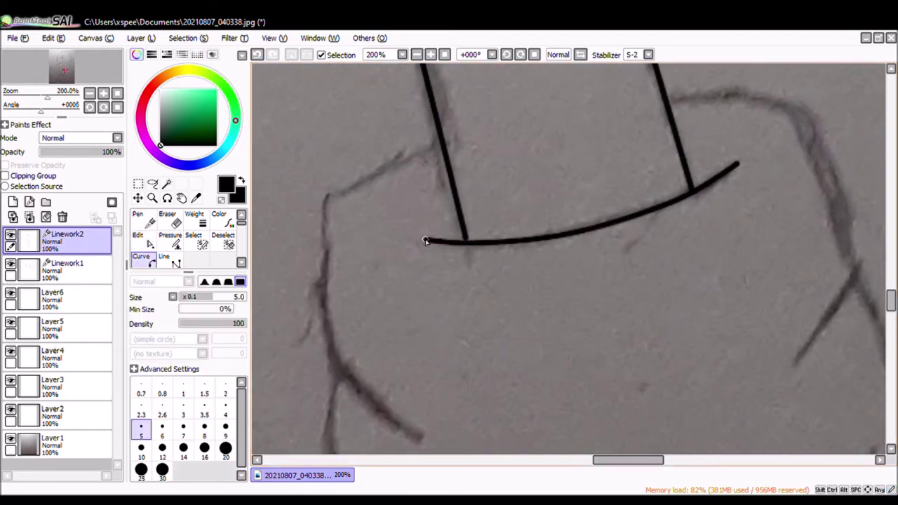
pyautogui.press('ctrl')
# Step: Trace the cuff's outer side from the arm's outer edge down to the fold, including the short crease line
pyautogui.moveTo(597, 460); pyautogui.dragTo(610, 460)
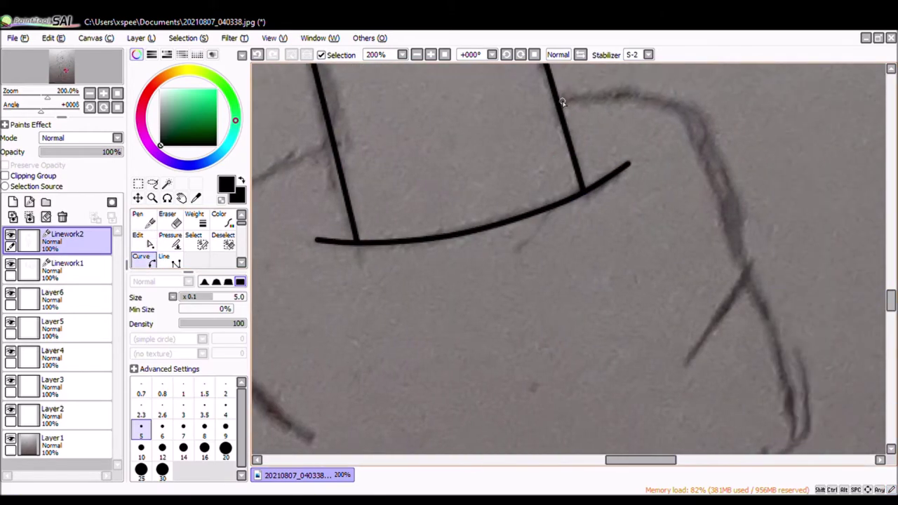
pyautogui.moveTo(624, 96)
pyautogui.mouseDown()
pyautogui.moveTo(667, 107)
pyautogui.moveTo(708, 165)
pyautogui.moveTo(744, 275)
pyautogui.mouseUp()
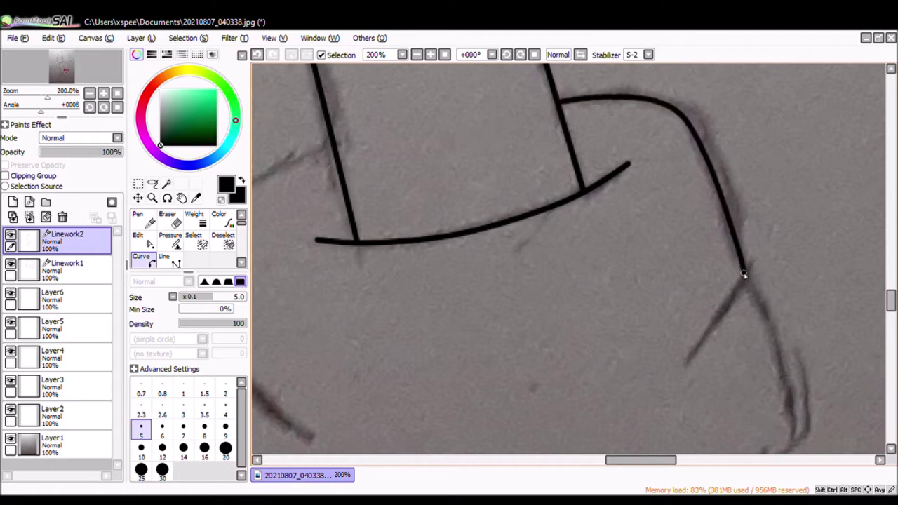
pyautogui.click(529, 460)
# Step: Trace the cuff's inner side with its lower crease and shape its upper end to meet the arm's inner edge
pyautogui.moveTo(403, 401)
pyautogui.mouseDown()
pyautogui.moveTo(377, 373)
pyautogui.moveTo(355, 210)
pyautogui.moveTo(401, 176)
pyautogui.mouseUp()
pyautogui.hotkey('ctrl', 'z')
pyautogui.moveTo(362, 209); pyautogui.dragTo(466, 147)
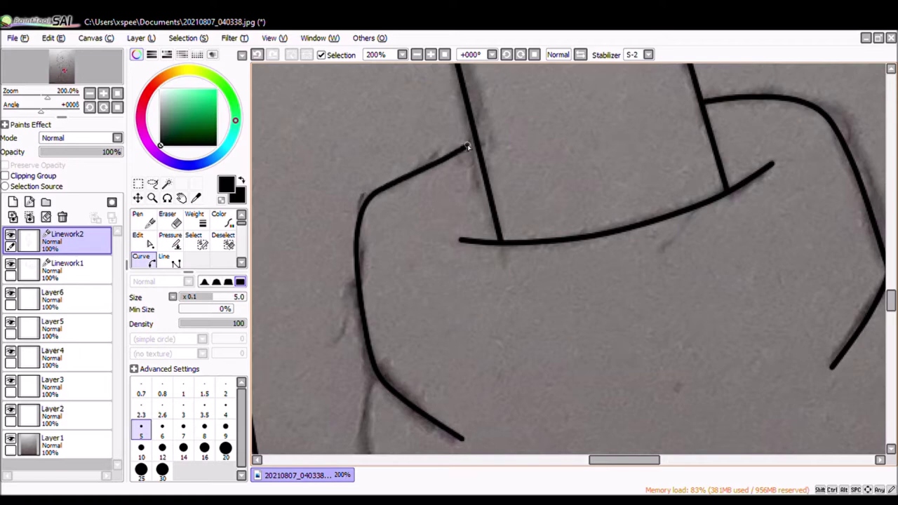
pyautogui.click(143, 239)
pyautogui.moveTo(427, 168); pyautogui.dragTo(423, 171)
pyautogui.moveTo(642, 461); pyautogui.dragTo(658, 461)
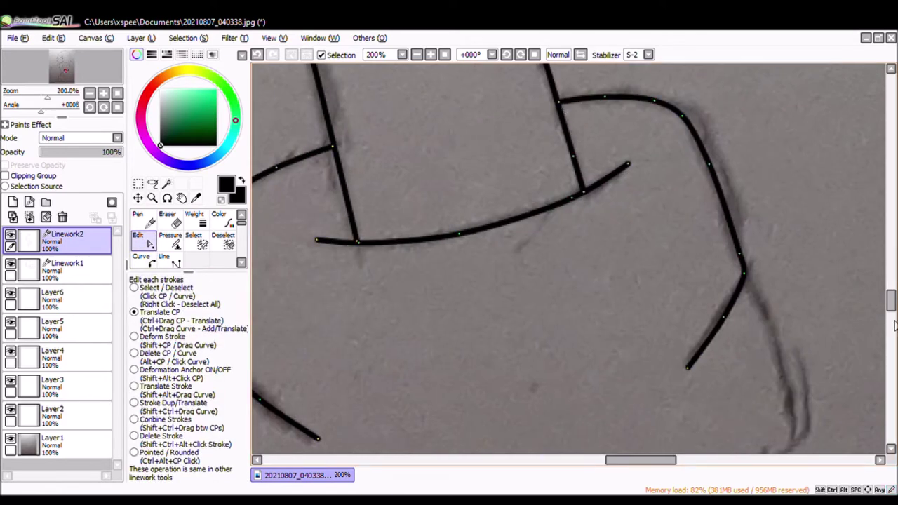
# Step: Trace the cuff's lower roll from the outer crease around the bottom rim and up to the inner crease
pyautogui.scroll(-3, 353, 244)
pyautogui.press('c')
pyautogui.click(787, 316)
pyautogui.hscroll(-4, 638, 408)
pyautogui.click(440, 404)
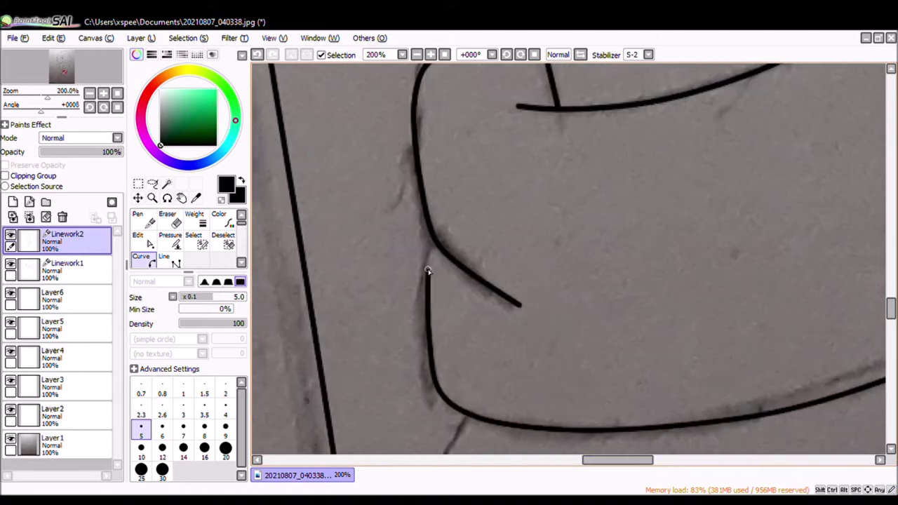
pyautogui.press('e')
pyautogui.scroll(-5, 846, 299)
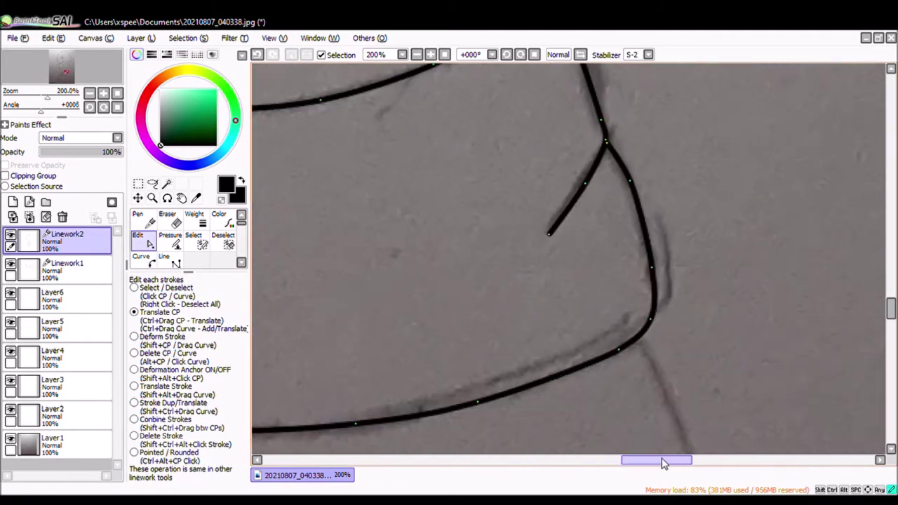
# Step: Trace the glove's hand outline below the cuff, including the thumb bulge and its inner fold line
pyautogui.scroll(3, 891, 338)
pyautogui.hotkey('ctrl', '-')
pyautogui.press('c')
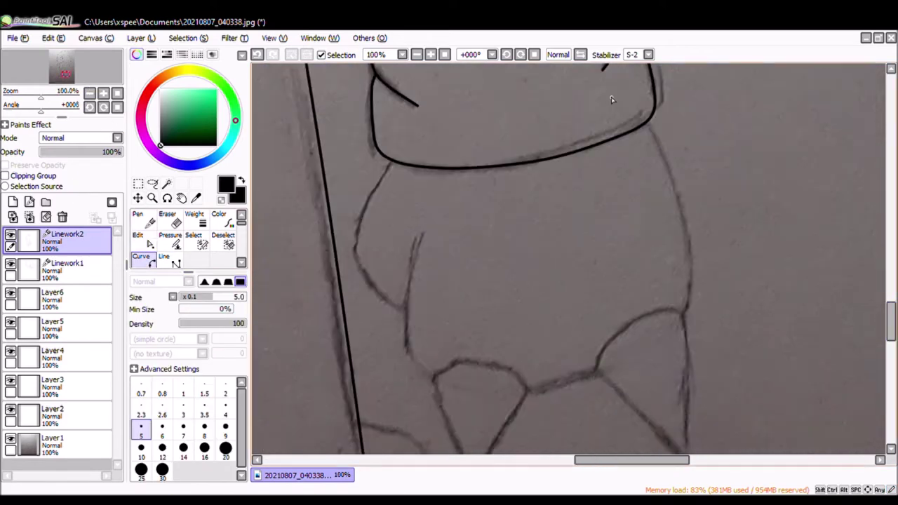
pyautogui.click(672, 179)
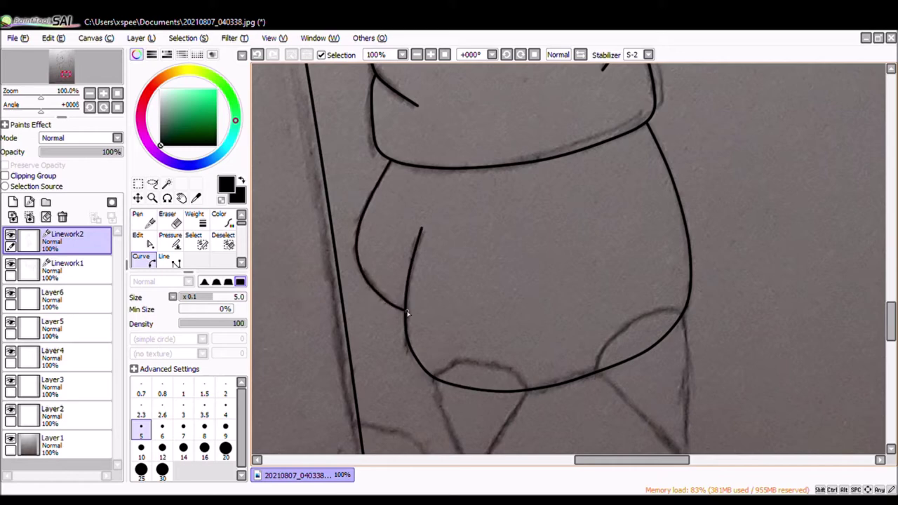
# Step: Adjust the hand's line ends so the thumb meets its fold line and the hand's outer edge meets the cuff
pyautogui.hotkey('ctrl', '+')
pyautogui.hscroll(-5, 568, 260)
pyautogui.press('e')
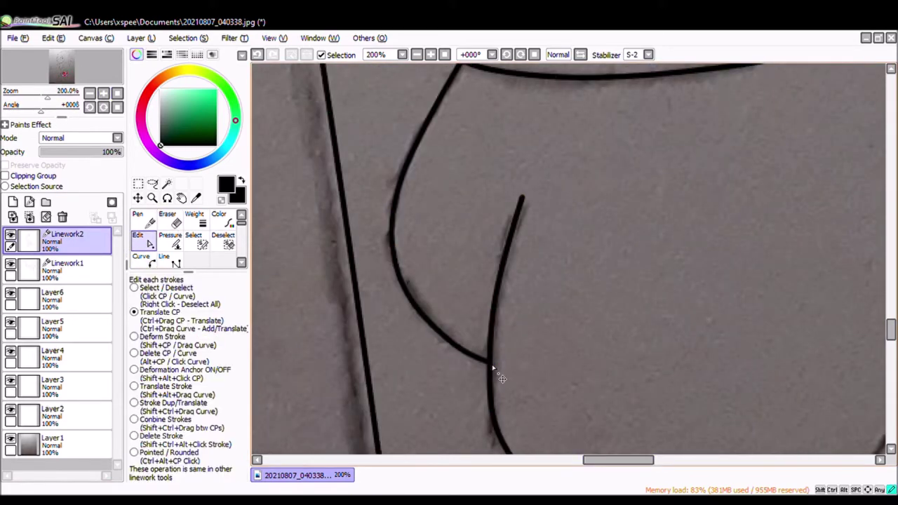
pyautogui.hscroll(5, 493, 369)
pyautogui.scroll(2, 703, 223)
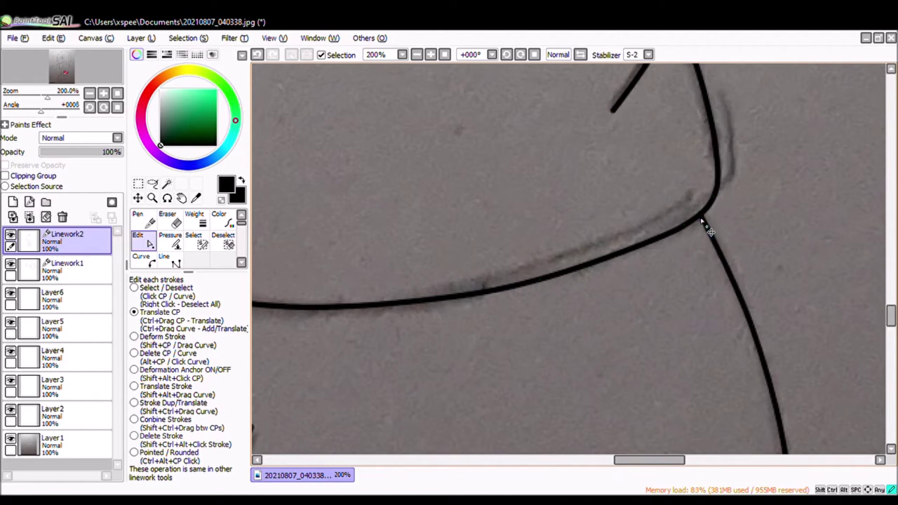
pyautogui.scroll(-3, 602, 443)
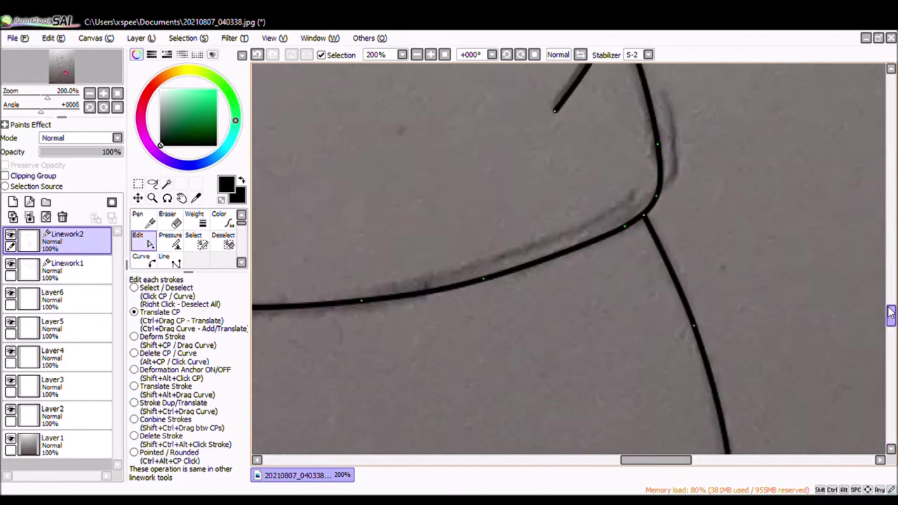
# Step: On the Linework1 layer, trace the glove's outer claw with its pointed tip and rounded base
pyautogui.click(67, 266)
pyautogui.click(141, 258)
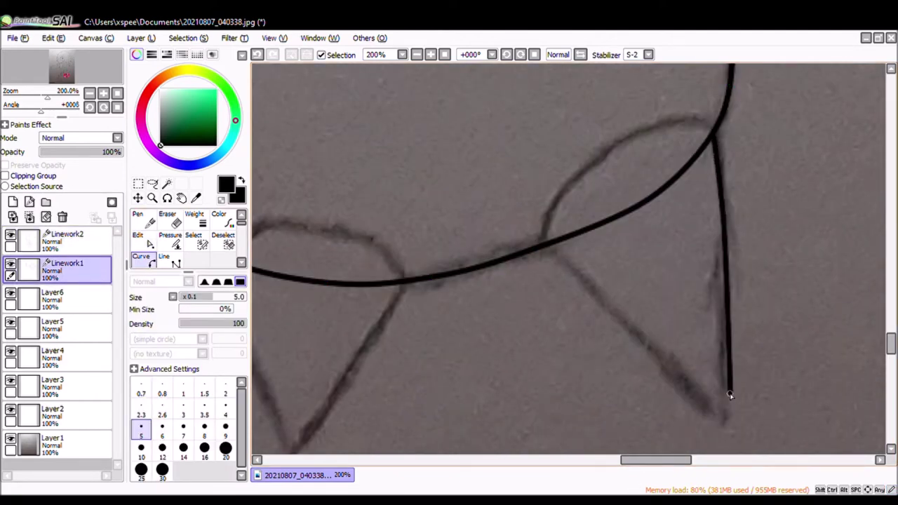
pyautogui.click(728, 420)
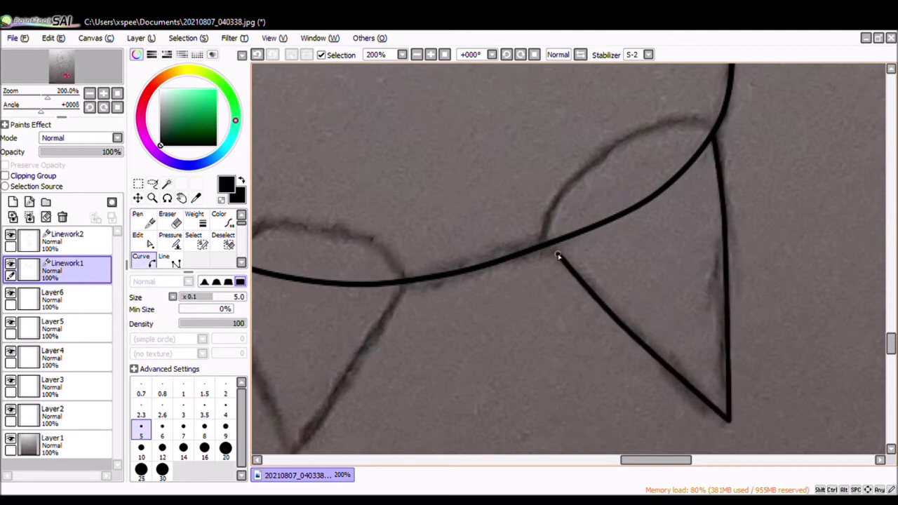
pyautogui.click(545, 242)
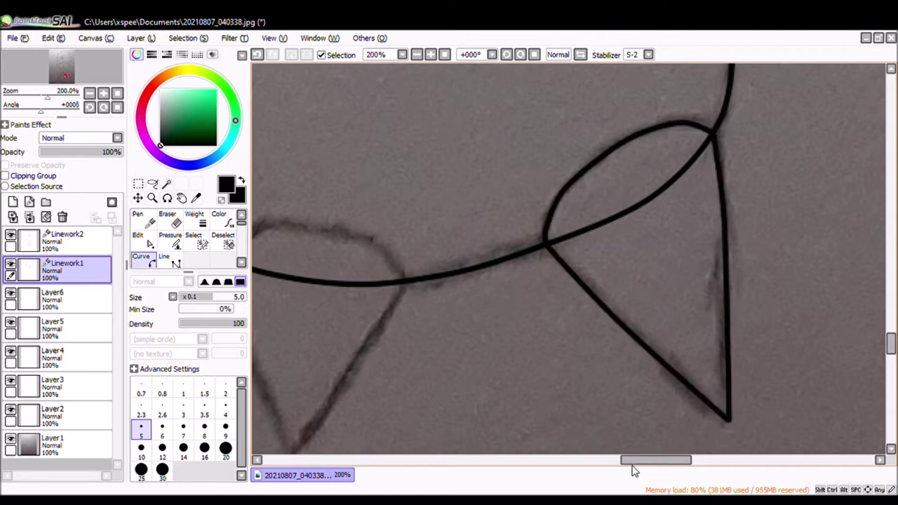
# Step: Trace the glove's second claw beside the thumb, with its pointed tip and rounded base
pyautogui.hscroll(-3, 638, 466)
pyautogui.scroll(-1, 638, 466)
pyautogui.click(582, 259)
pyautogui.click(508, 373)
pyautogui.click(290, 280)
pyautogui.click(92, 94)
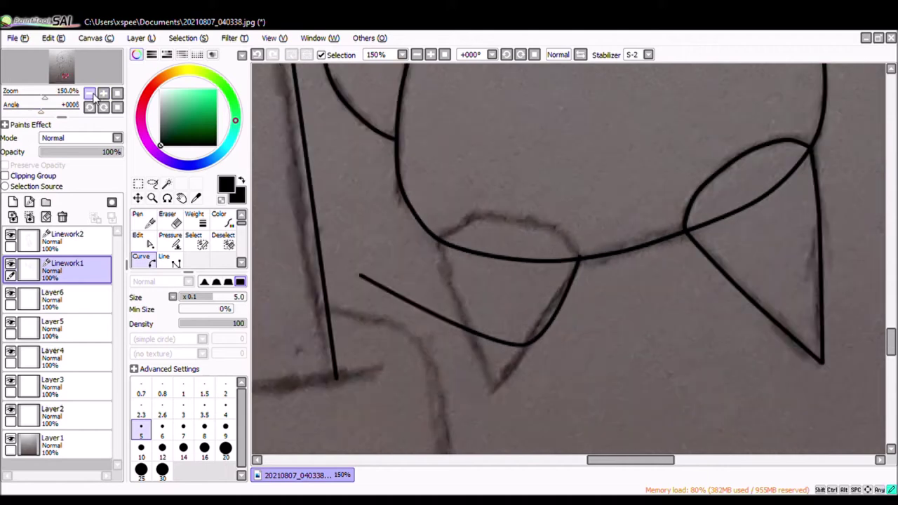
pyautogui.click(492, 401)
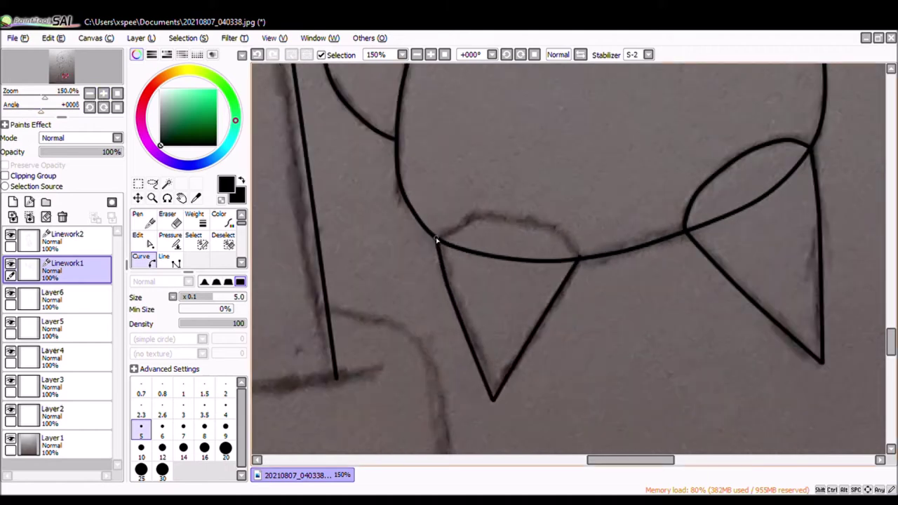
pyautogui.click(522, 220)
pyautogui.doubleClick(579, 259)
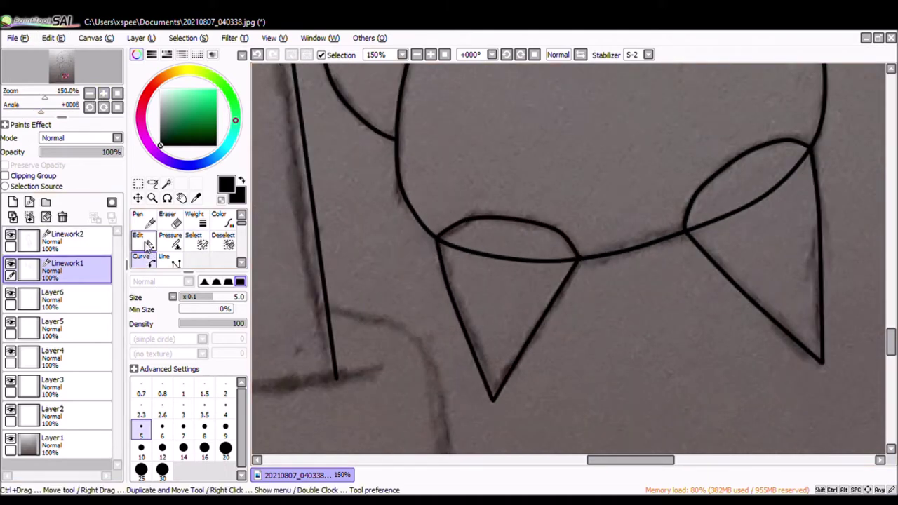
# Step: On the Linework2 layer, erase the glove outline segments that cross the insides of both claws
pyautogui.hotkey('ctrl', '+')
pyautogui.click(67, 238)
pyautogui.click(167, 219)
pyautogui.moveTo(586, 258)
pyautogui.mouseDown()
pyautogui.moveTo(498, 263)
pyautogui.moveTo(310, 226)
pyautogui.moveTo(312, 218)
pyautogui.moveTo(583, 259)
pyautogui.mouseUp()
pyautogui.moveTo(587, 371)
pyautogui.mouseDown()
pyautogui.moveTo(763, 369)
pyautogui.moveTo(637, 185)
pyautogui.moveTo(561, 270)
pyautogui.mouseUp()
pyautogui.moveTo(397, 351)
pyautogui.mouseDown()
pyautogui.moveTo(566, 270)
pyautogui.moveTo(346, 322)
pyautogui.mouseUp()
pyautogui.moveTo(692, 461); pyautogui.dragTo(651, 460)
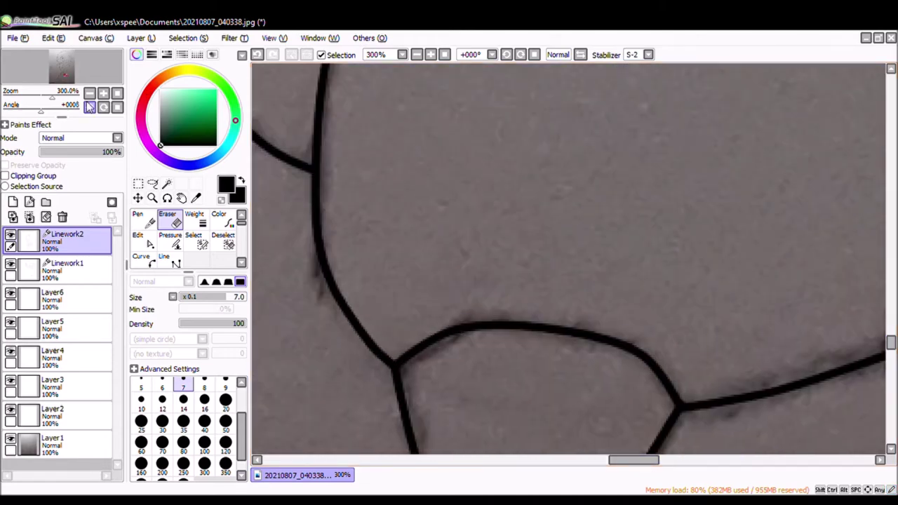
# Step: On the Linework1 layer, trace the bent tail from the torso's back edge across the arm to its pointed tip and back
pyautogui.click(89, 93)
pyautogui.click(89, 93)
pyautogui.click(89, 93)
pyautogui.click(89, 92)
pyautogui.click(89, 92)
pyautogui.moveTo(567, 465)
pyautogui.mouseDown()
pyautogui.moveTo(523, 465)
pyautogui.moveTo(608, 465)
pyautogui.mouseUp()
pyautogui.scroll(3, 523, 466)
pyautogui.click(143, 238)
pyautogui.click(66, 267)
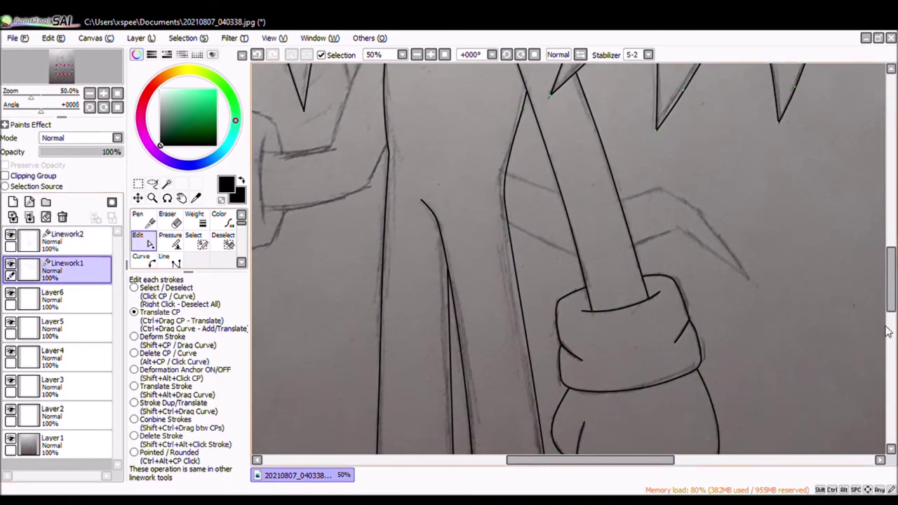
pyautogui.click(103, 92)
pyautogui.click(103, 92)
pyautogui.click(141, 260)
pyautogui.click(444, 173)
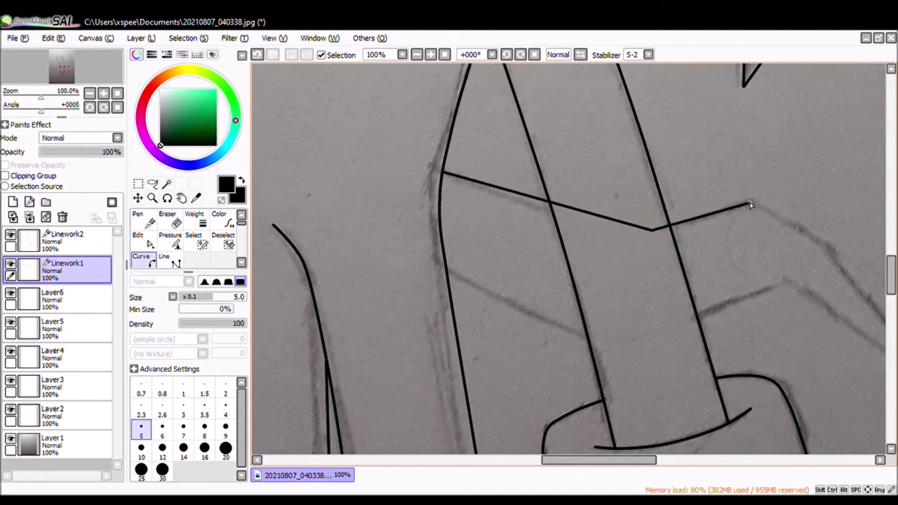
pyautogui.click(826, 249)
pyautogui.moveTo(615, 465); pyautogui.dragTo(641, 465)
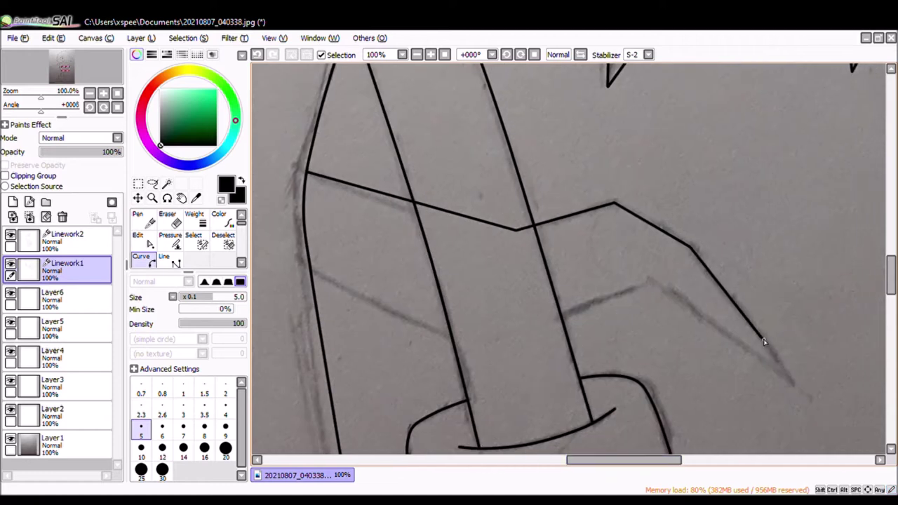
pyautogui.click(787, 378)
pyautogui.click(647, 284)
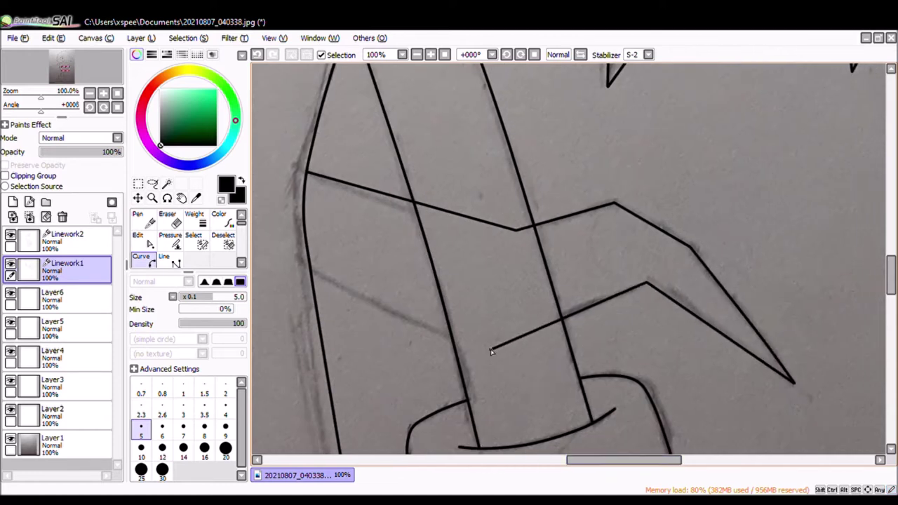
# Step: Erase the tail lines lying inside the hanging arm, using an eraser size of 25 for the remaining segments
pyautogui.scroll(1, 525, 235)
pyautogui.press('e')
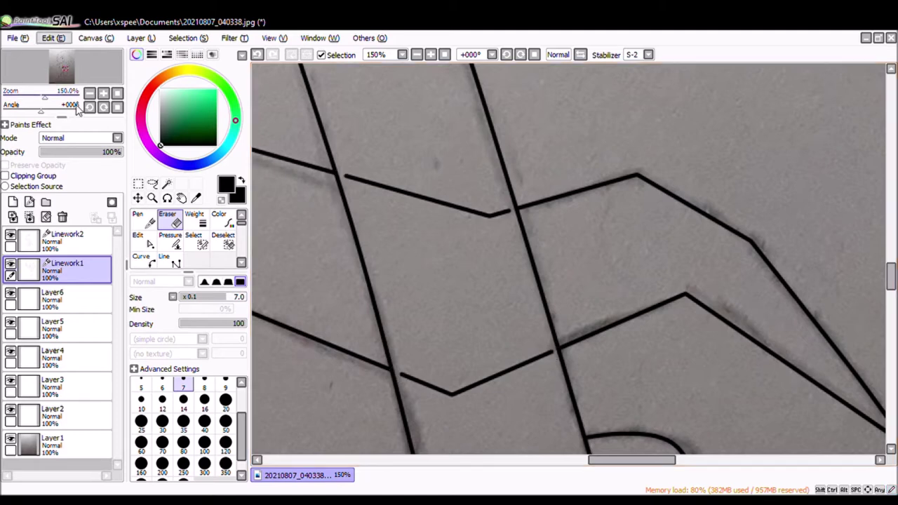
pyautogui.click(141, 421)
pyautogui.moveTo(506, 216); pyautogui.dragTo(351, 173)
pyautogui.moveTo(551, 349)
pyautogui.mouseDown()
pyautogui.moveTo(489, 375)
pyautogui.moveTo(396, 374)
pyautogui.mouseUp()
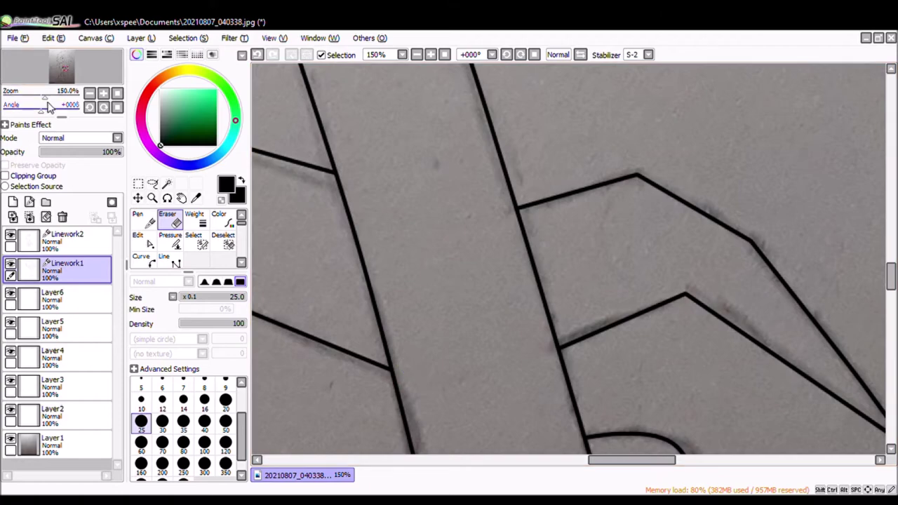
# Step: Trace the closed crescent shape on the upper torso below the jaw, starting and ending at the torso's front edge
pyautogui.click(89, 93)
pyautogui.click(89, 93)
pyautogui.click(141, 258)
pyautogui.click(103, 94)
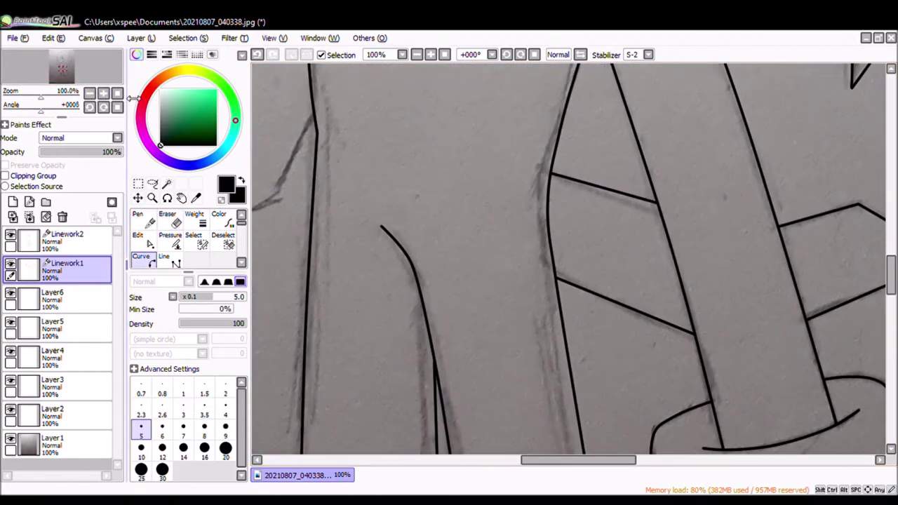
pyautogui.click(103, 93)
pyautogui.scroll(5, 451, 195)
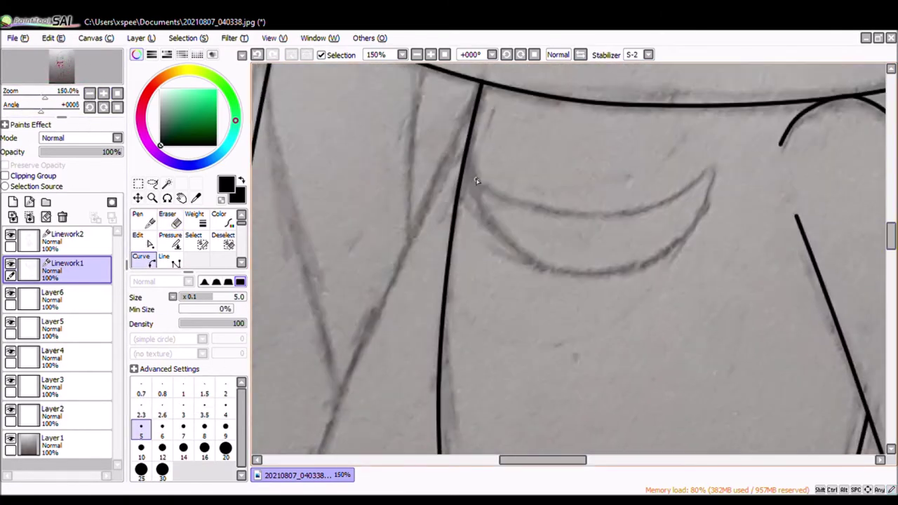
pyautogui.click(544, 210)
pyautogui.click(713, 169)
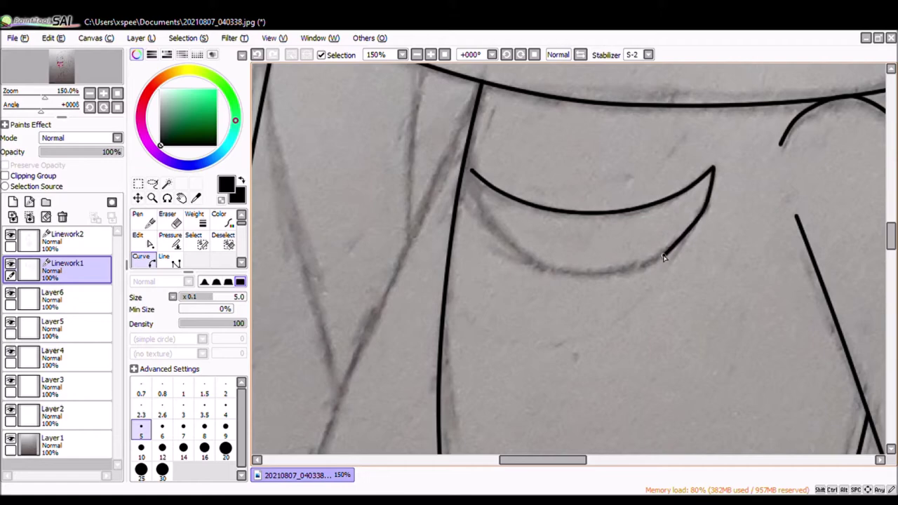
pyautogui.click(596, 272)
pyautogui.doubleClick(465, 163)
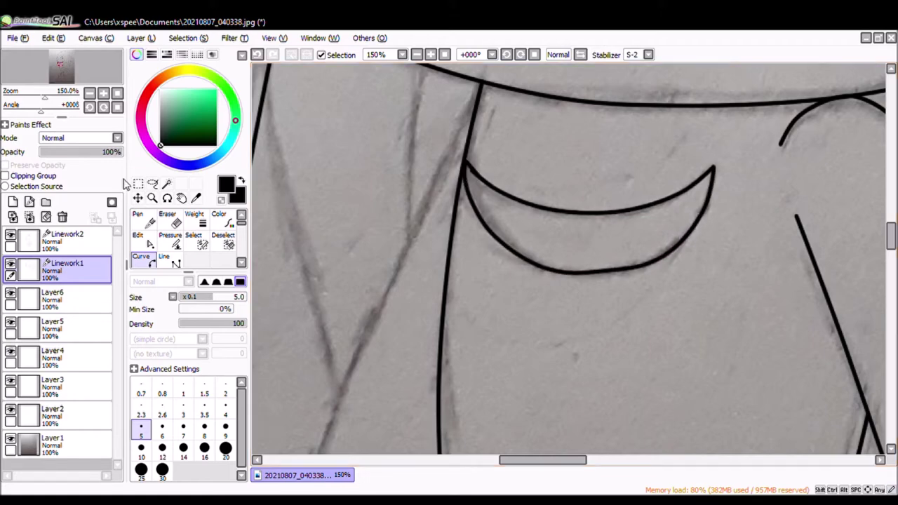
pyautogui.press('ctrl')
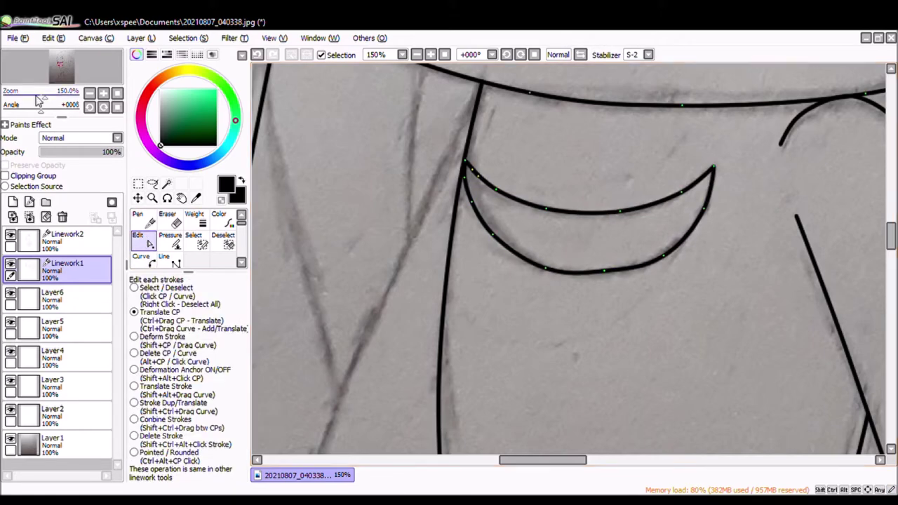
# Step: On Layer1, lasso the sketched outstretched forearm together with its clawed glove
pyautogui.click(89, 93)
pyautogui.click(89, 93)
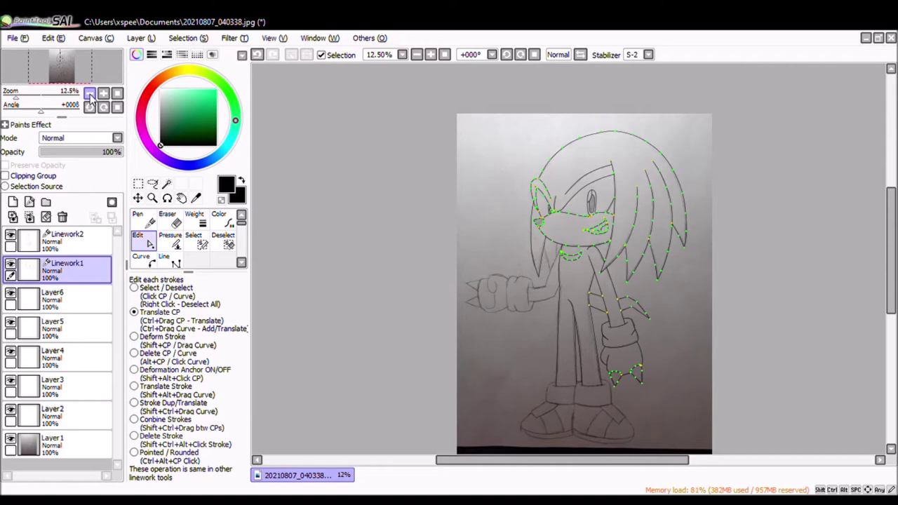
pyautogui.scroll(5, 590, 224)
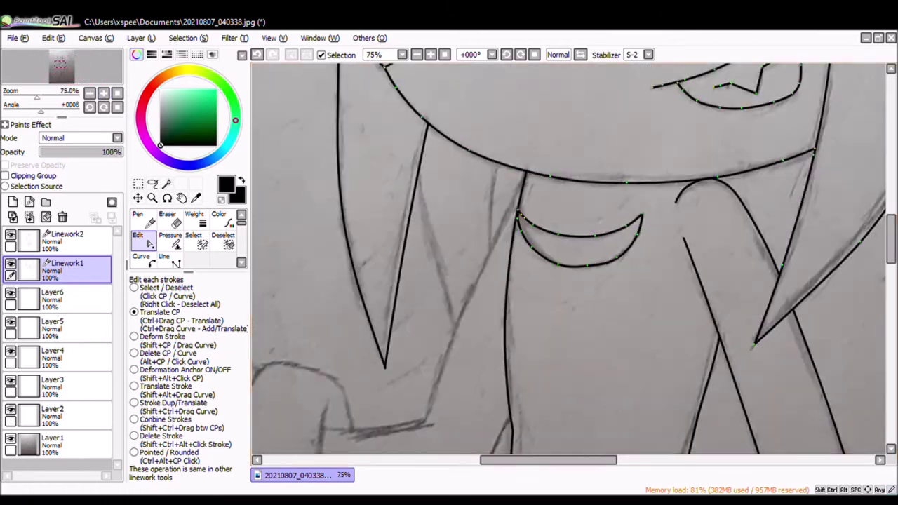
pyautogui.moveTo(491, 460); pyautogui.dragTo(512, 459)
pyautogui.moveTo(891, 238)
pyautogui.mouseDown()
pyautogui.moveTo(890, 268)
pyautogui.moveTo(891, 249)
pyautogui.mouseUp()
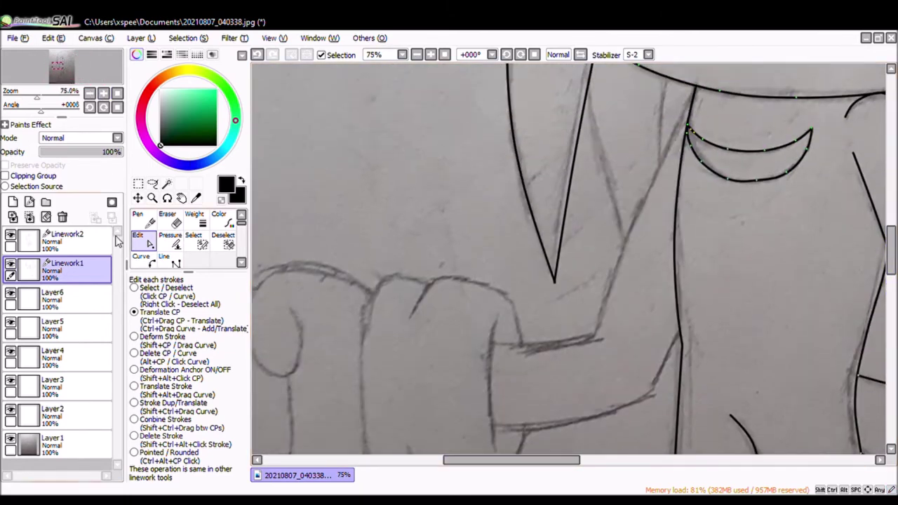
pyautogui.click(89, 92)
pyautogui.click(52, 441)
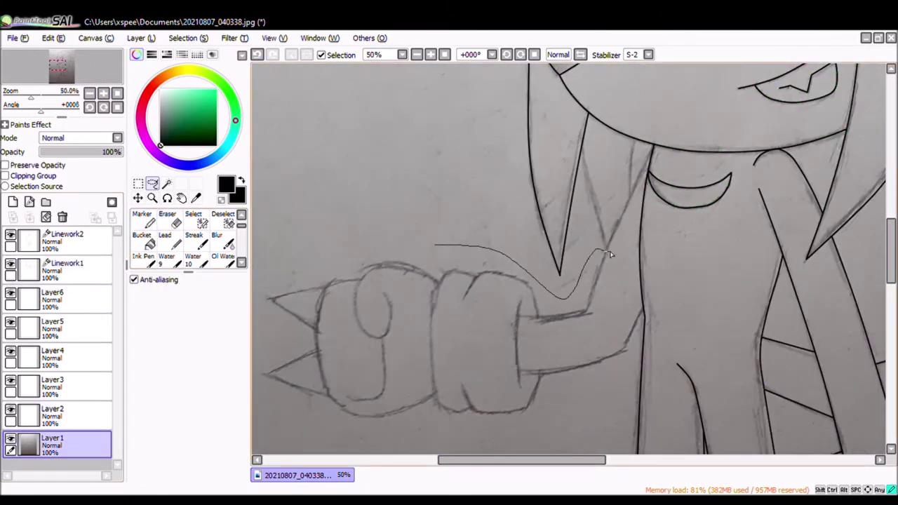
pyautogui.moveTo(434, 238); pyautogui.dragTo(436, 238)
# Step: Transform the lassoed arm so the glove's claws point upward beside the head and the elbow sits near the torso, and apply it
pyautogui.hotkey('ctrl', 't')
pyautogui.moveTo(448, 421)
pyautogui.mouseDown()
pyautogui.moveTo(436, 338)
pyautogui.moveTo(597, 263)
pyautogui.moveTo(301, 206)
pyautogui.moveTo(395, 88)
pyautogui.moveTo(433, 220)
pyautogui.moveTo(428, 161)
pyautogui.mouseUp()
pyautogui.scroll(3, 429, 161)
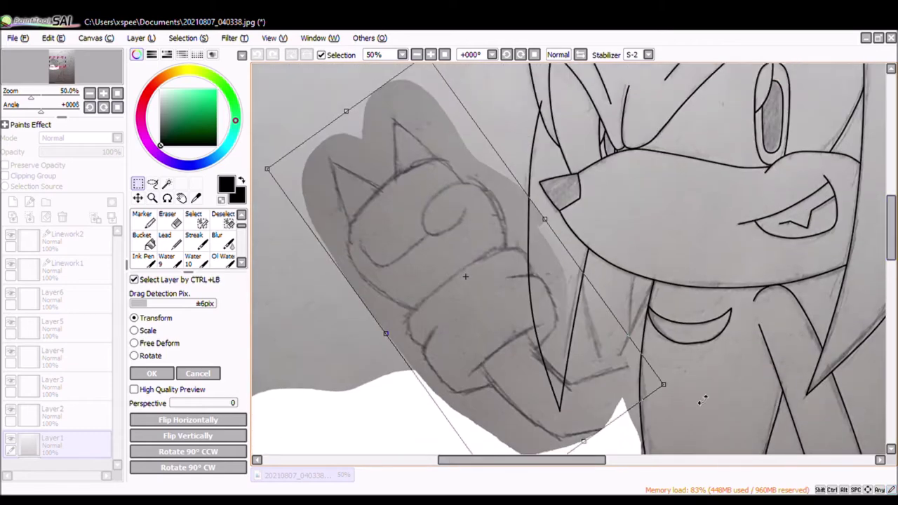
pyautogui.scroll(-3, 600, 417)
pyautogui.moveTo(441, 298); pyautogui.dragTo(479, 323)
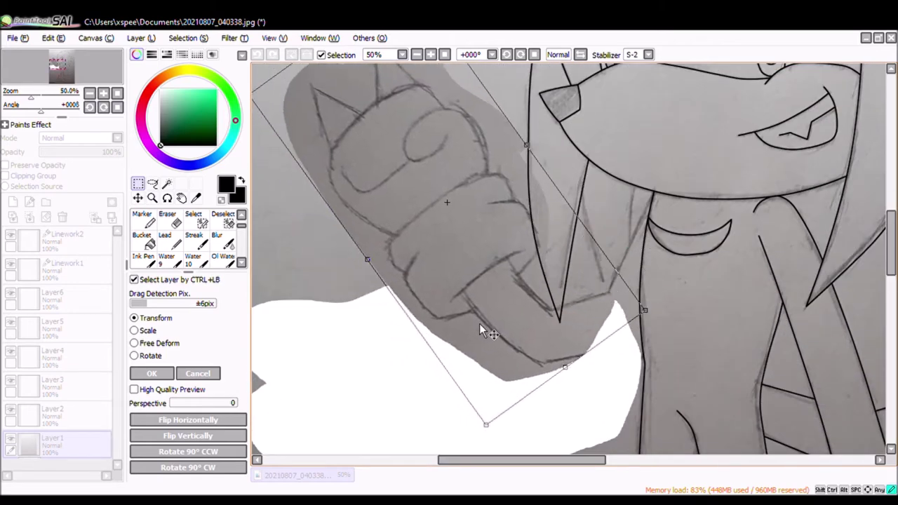
pyautogui.click(91, 93)
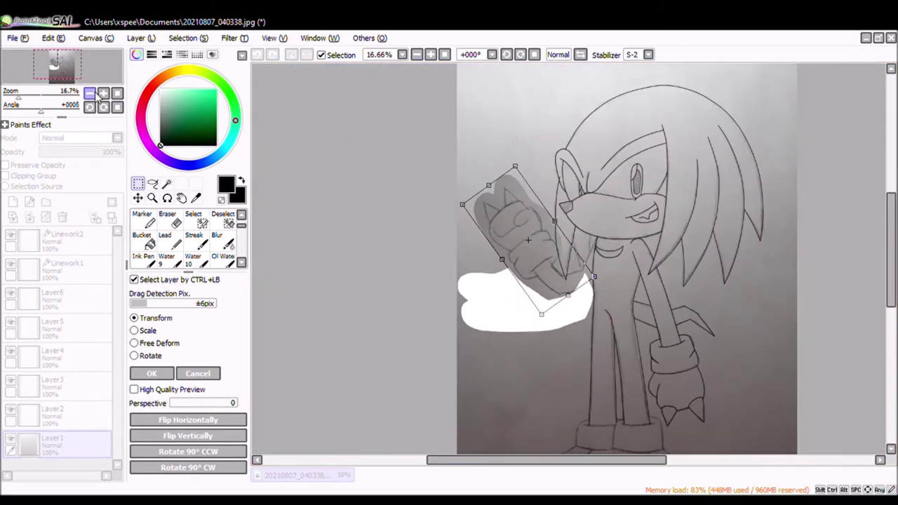
pyautogui.click(103, 94)
pyautogui.click(103, 94)
pyautogui.click(152, 373)
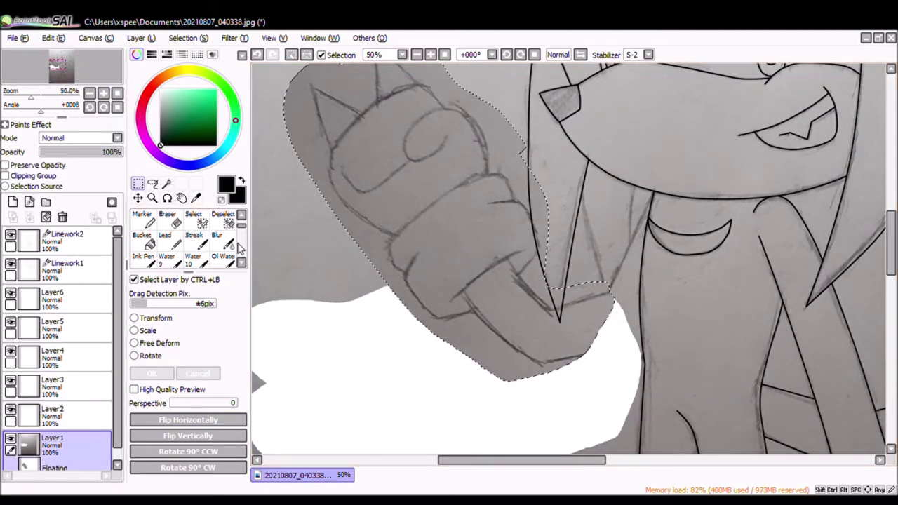
# Step: Clear the selection around the repositioned arm with the Deselect brush at size 500
pyautogui.click(223, 218)
pyautogui.scroll(-1, 582, 344)
pyautogui.moveTo(393, 175)
pyautogui.mouseDown()
pyautogui.moveTo(582, 345)
pyautogui.moveTo(452, 321)
pyautogui.mouseUp()
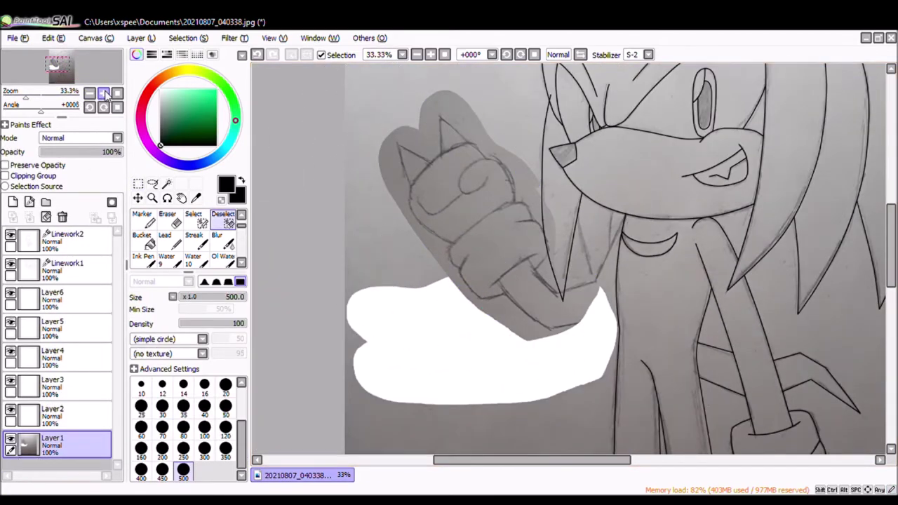
# Step: On the Linework1 layer, trace the raised arm's upper edge from the jaw around the elbow and its lower edge from the torso to the cuff
pyautogui.click(102, 93)
pyautogui.click(66, 268)
pyautogui.scroll(1, 735, 135)
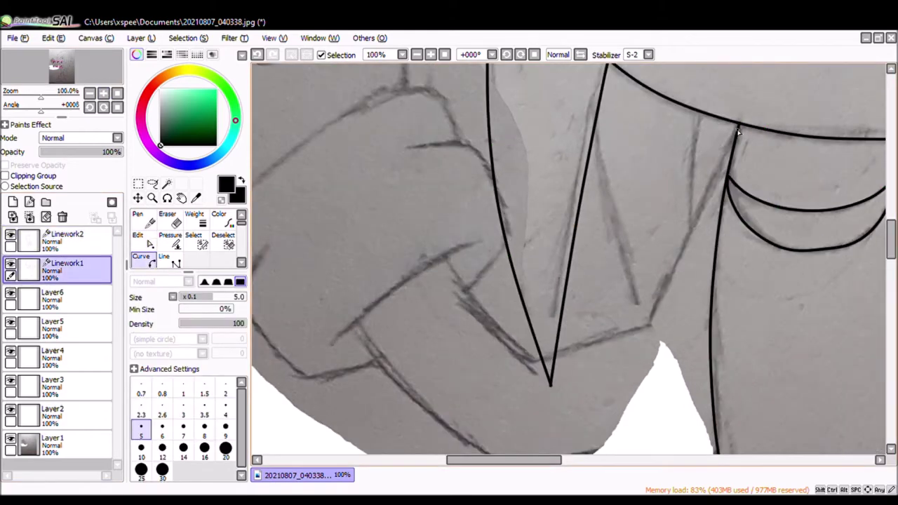
pyautogui.click(690, 226)
pyautogui.click(661, 285)
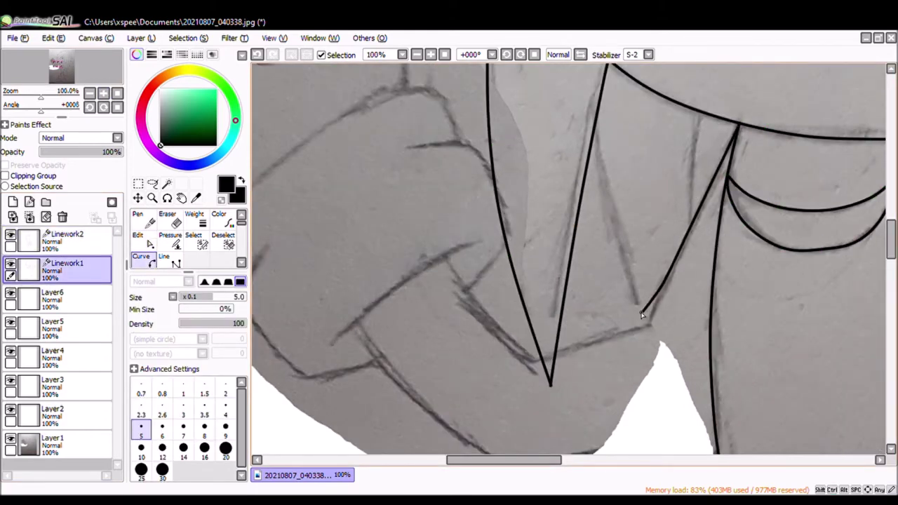
pyautogui.doubleClick(619, 329)
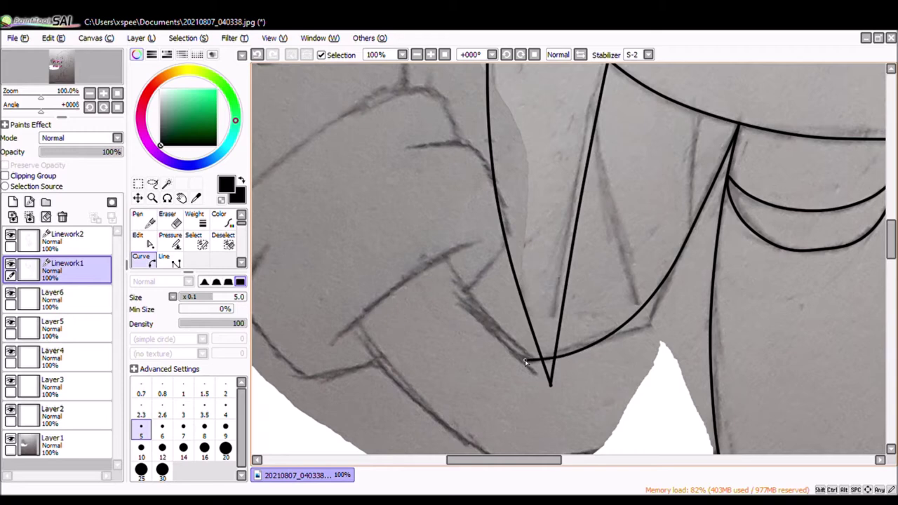
pyautogui.hotkey('ctrl', 'z')
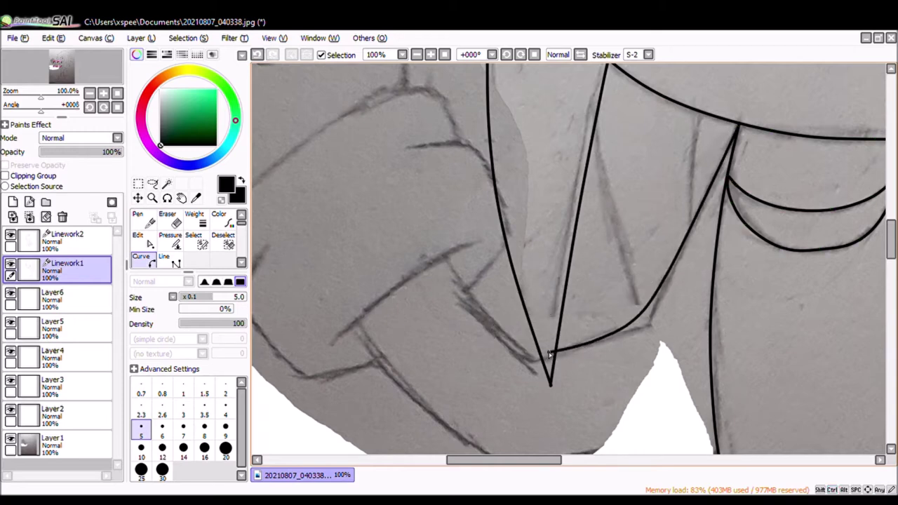
pyautogui.scroll(-2, 356, 249)
pyautogui.click(403, 315)
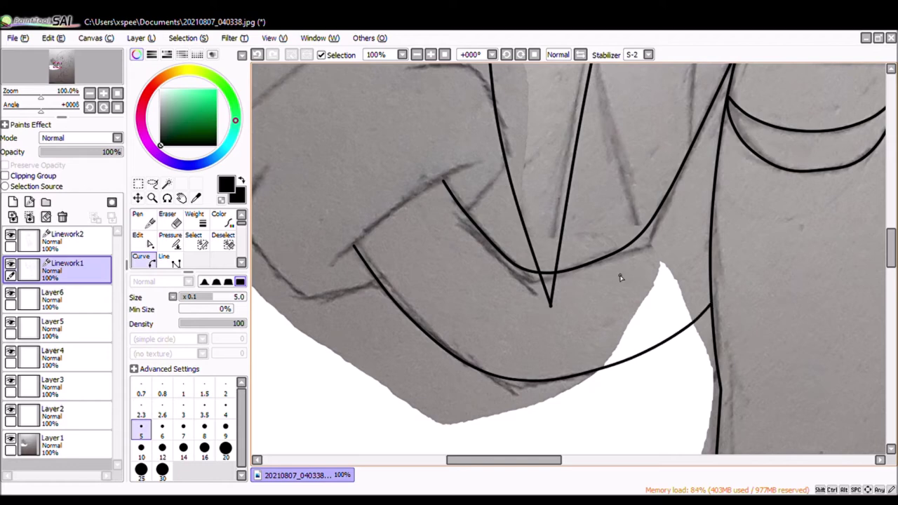
# Step: Trace the glove cuff's opening edge slightly past both arm lines, and adjust the upper arm line's end to meet it
pyautogui.moveTo(501, 468); pyautogui.dragTo(481, 460)
pyautogui.press('e')
pyautogui.hotkey('ctrl', '+')
pyautogui.scroll(2, 476, 201)
pyautogui.press('e')
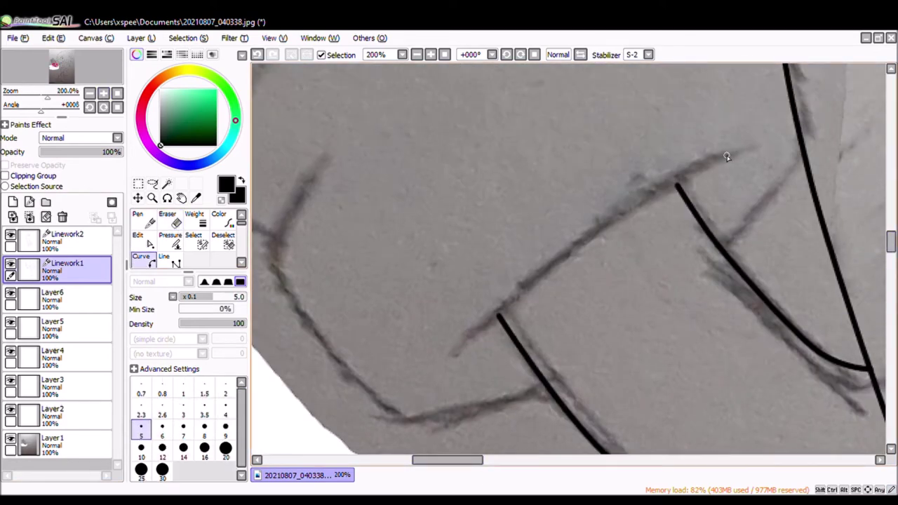
pyautogui.click(726, 157)
pyautogui.doubleClick(470, 344)
pyautogui.press('ctrl')
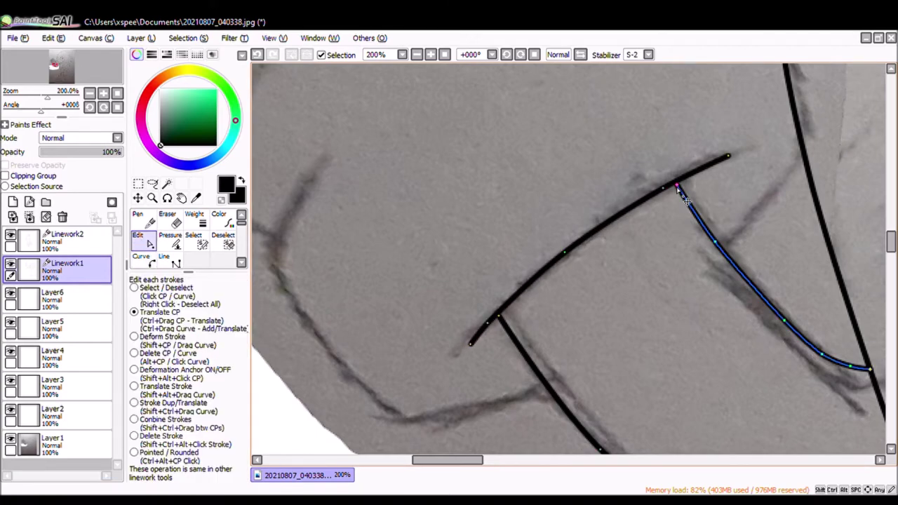
# Step: Trace both rounded sides of the raised glove's cuff from the arm lines up to their short fold ends
pyautogui.click(89, 93)
pyautogui.click(89, 93)
pyautogui.click(103, 93)
pyautogui.click(103, 93)
pyautogui.scroll(4, 717, 219)
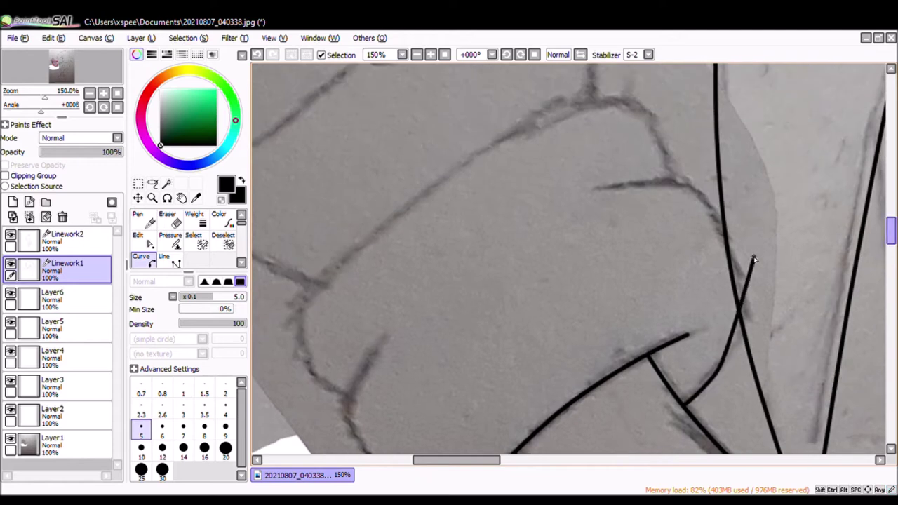
pyautogui.click(745, 329)
pyautogui.click(371, 344)
pyautogui.scroll(-4, 356, 270)
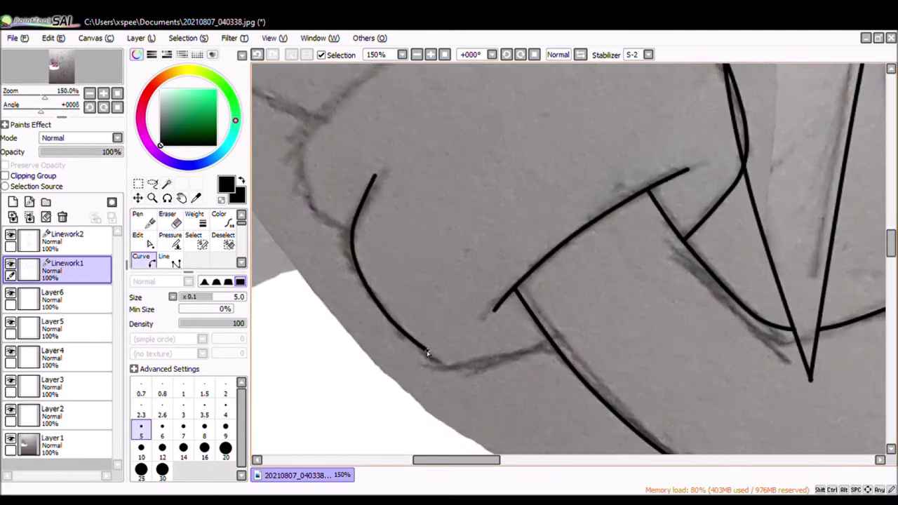
# Step: Reshape the cuff curve beside the upper arm line, and trace the cuff's edge along the hand between its two folds
pyautogui.click(170, 240)
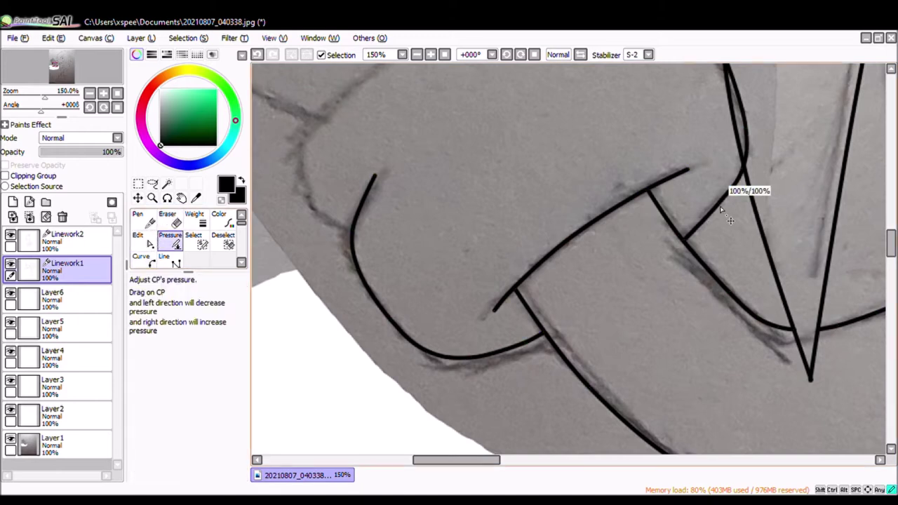
pyautogui.click(140, 240)
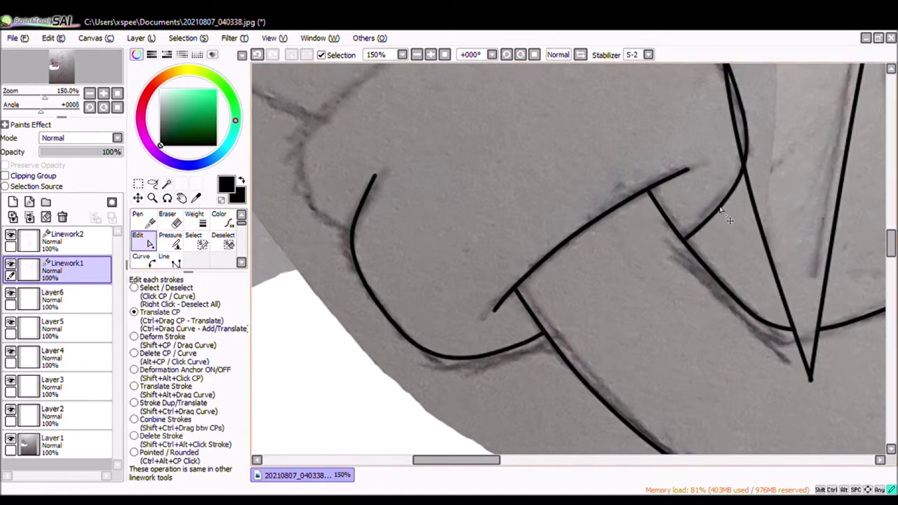
pyautogui.moveTo(891, 245); pyautogui.dragTo(891, 235)
pyautogui.press('c')
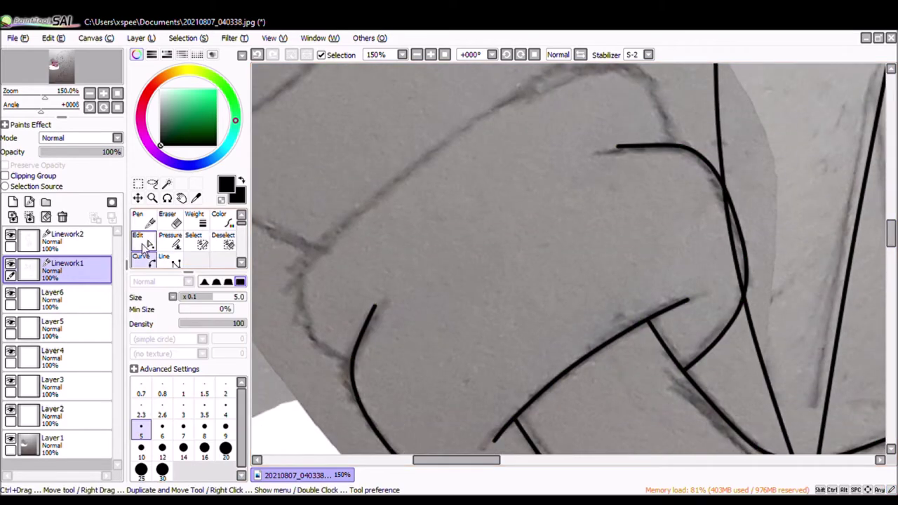
pyautogui.scroll(2, 677, 220)
pyautogui.moveTo(666, 166)
pyautogui.mouseDown()
pyautogui.moveTo(626, 139)
pyautogui.moveTo(597, 136)
pyautogui.moveTo(451, 200)
pyautogui.moveTo(317, 319)
pyautogui.moveTo(305, 405)
pyautogui.mouseUp()
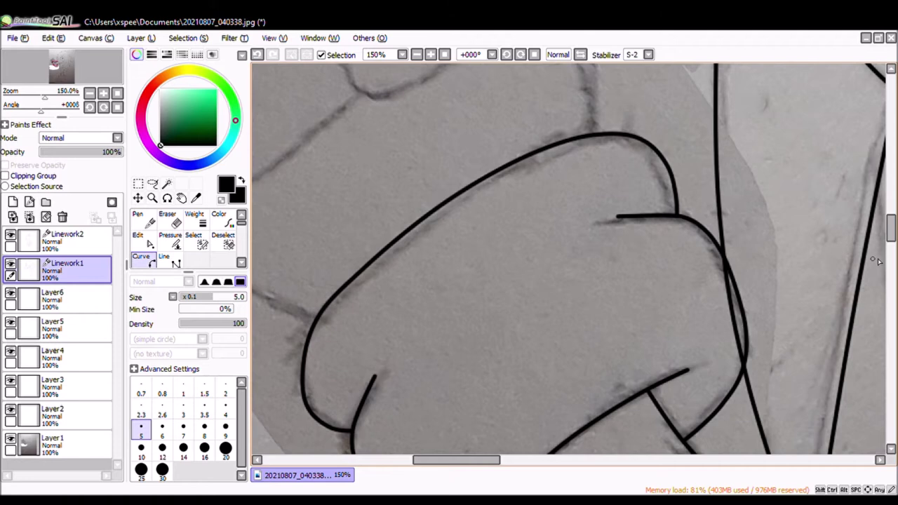
# Step: Trace the raised glove's thumb as a rounded curve from the cuff, curling inward over the palm
pyautogui.moveTo(890, 228); pyautogui.dragTo(890, 212)
pyautogui.moveTo(593, 306)
pyautogui.mouseDown()
pyautogui.moveTo(542, 188)
pyautogui.moveTo(456, 175)
pyautogui.moveTo(383, 203)
pyautogui.moveTo(341, 275)
pyautogui.moveTo(354, 326)
pyautogui.moveTo(468, 282)
pyautogui.mouseUp()
pyautogui.moveTo(456, 460); pyautogui.dragTo(416, 459)
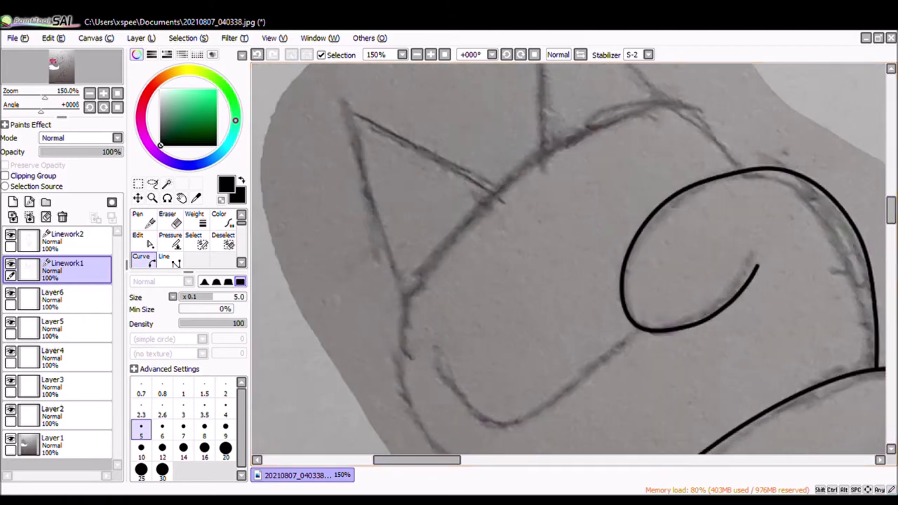
# Step: Trace the raised glove's outer outline from the thumb over the knuckles and down to the cuff
pyautogui.moveTo(723, 137)
pyautogui.mouseDown()
pyautogui.moveTo(625, 105)
pyautogui.moveTo(453, 230)
pyautogui.moveTo(393, 384)
pyautogui.moveTo(891, 205)
pyautogui.mouseUp()
pyautogui.hotkey('ctrl', 'z')
pyautogui.scroll(-3, 891, 205)
pyautogui.moveTo(401, 239)
pyautogui.mouseDown()
pyautogui.moveTo(470, 330)
pyautogui.moveTo(595, 395)
pyautogui.mouseUp()
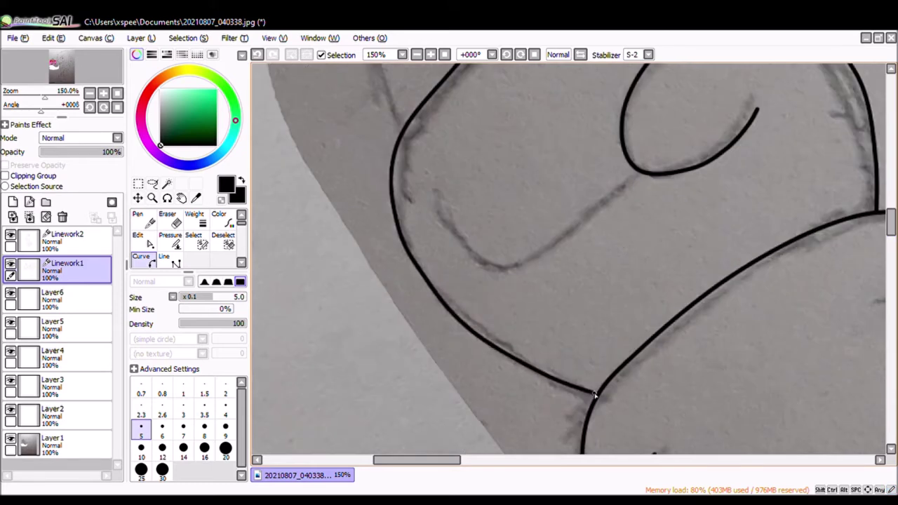
# Step: Trace the curved finger fold inside the raised glove, from the thumb toward the hand's outer edge
pyautogui.scroll(3, 635, 263)
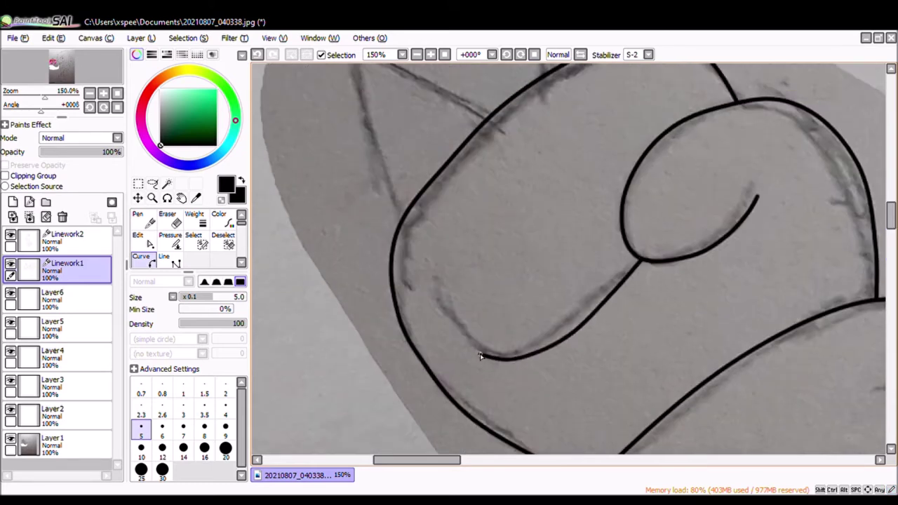
pyautogui.press('Return')
pyautogui.press('e')
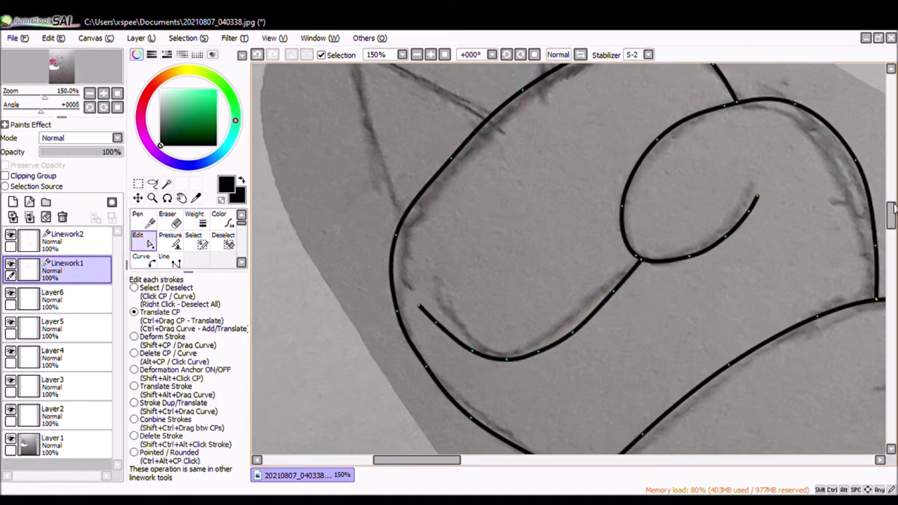
# Step: On the Linework2 layer, trace the two pointed claws on the raised glove's knuckles
pyautogui.scroll(5, 893, 245)
pyautogui.click(103, 93)
pyautogui.click(66, 239)
pyautogui.click(141, 256)
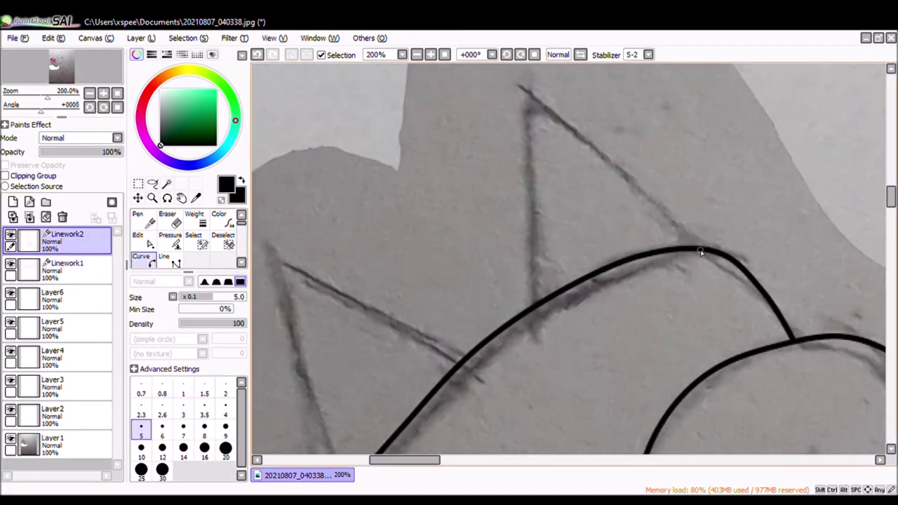
pyautogui.click(701, 247)
pyautogui.click(524, 87)
pyautogui.moveTo(438, 420); pyautogui.dragTo(602, 330)
pyautogui.click(624, 266)
pyautogui.click(431, 158)
pyautogui.doubleClick(500, 416)
# Step: Trace the curved ankle cuff openings across the bottoms of both legs
pyautogui.click(89, 94)
pyautogui.click(89, 93)
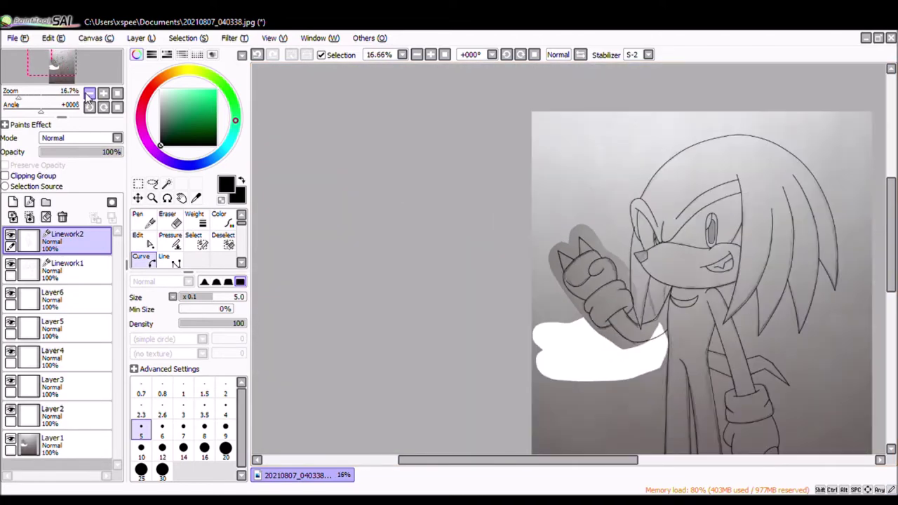
pyautogui.moveTo(500, 459); pyautogui.dragTo(484, 459)
pyautogui.scroll(-5, 568, 260)
pyautogui.click(103, 93)
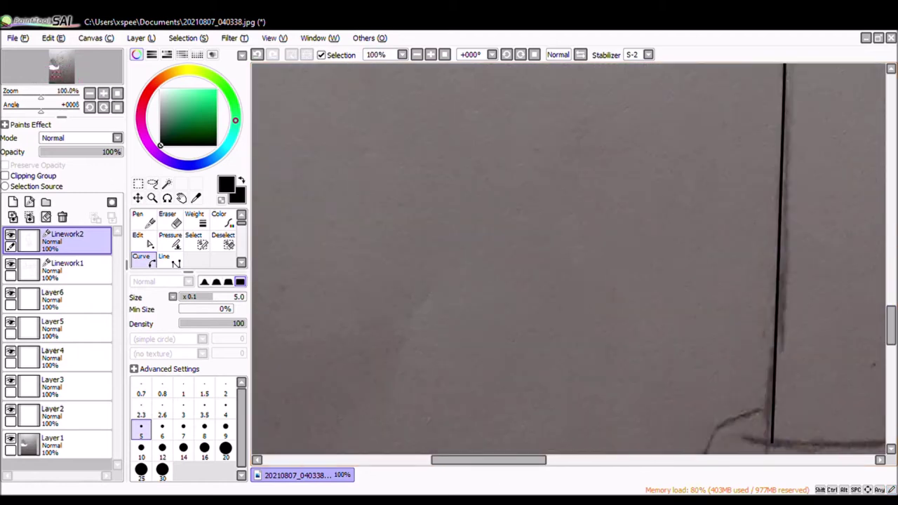
pyautogui.hscroll(3, 568, 259)
pyautogui.scroll(-3, 568, 259)
pyautogui.click(104, 93)
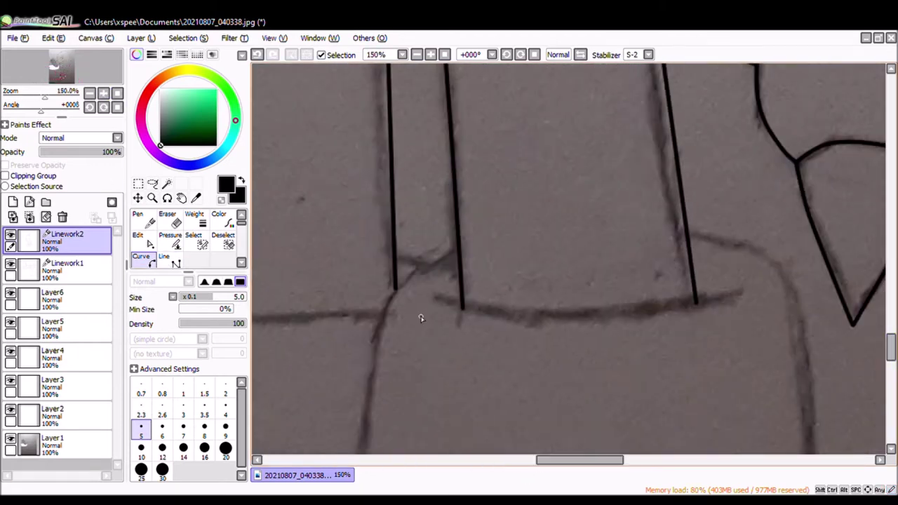
pyautogui.click(581, 320)
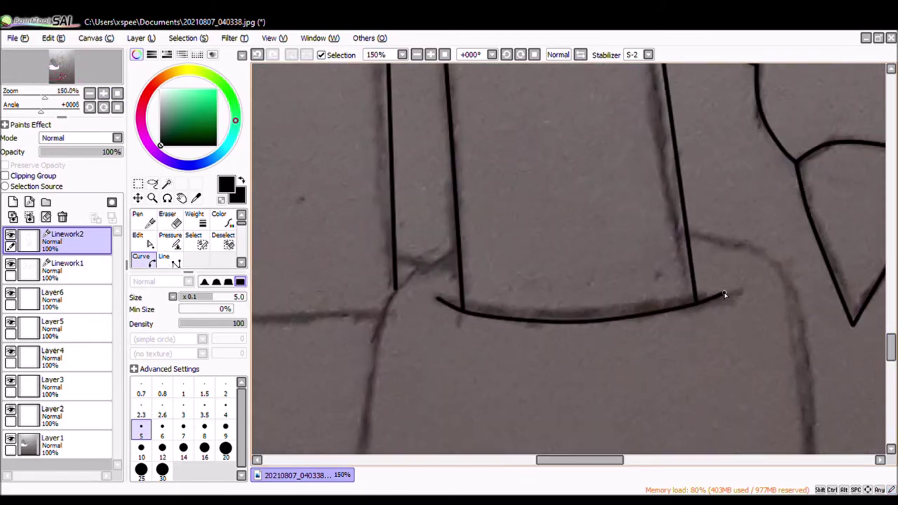
pyautogui.moveTo(599, 456); pyautogui.dragTo(541, 460)
pyautogui.doubleClick(635, 311)
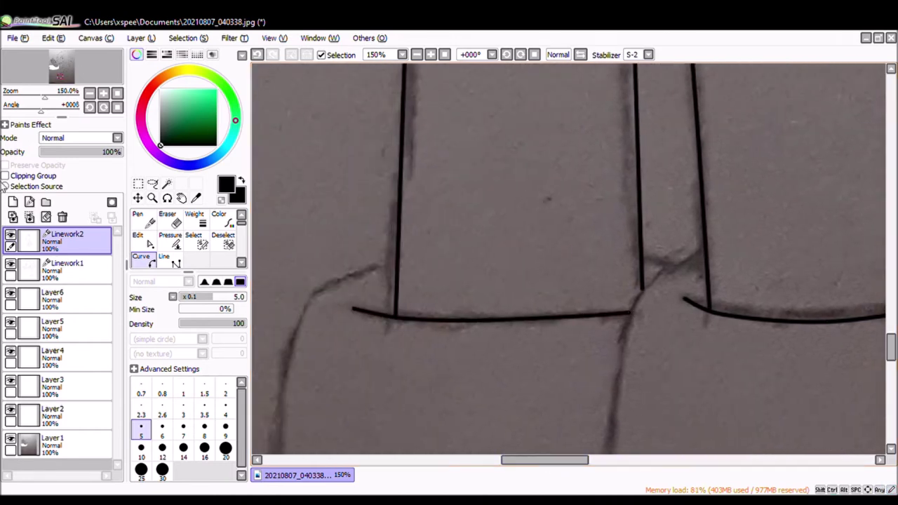
# Step: Trace the outline of the right-hand ankle cuff around the lower leg, and end the neighbouring leg line on the cuff's curve
pyautogui.hscroll(5, 618, 280)
pyautogui.click(693, 258)
pyautogui.moveTo(890, 349); pyautogui.dragTo(890, 364)
pyautogui.click(747, 309)
pyautogui.click(502, 340)
pyautogui.click(288, 224)
pyautogui.scroll(3, 295, 239)
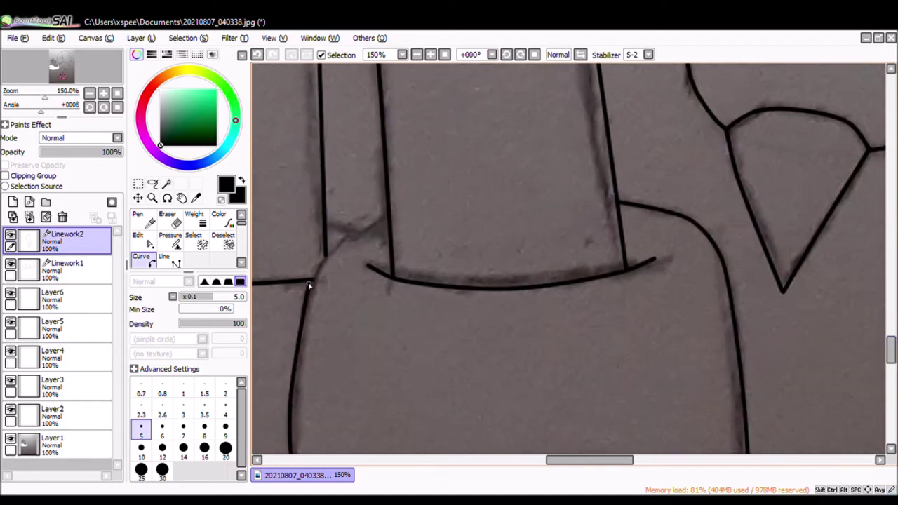
pyautogui.scroll(1, 595, 465)
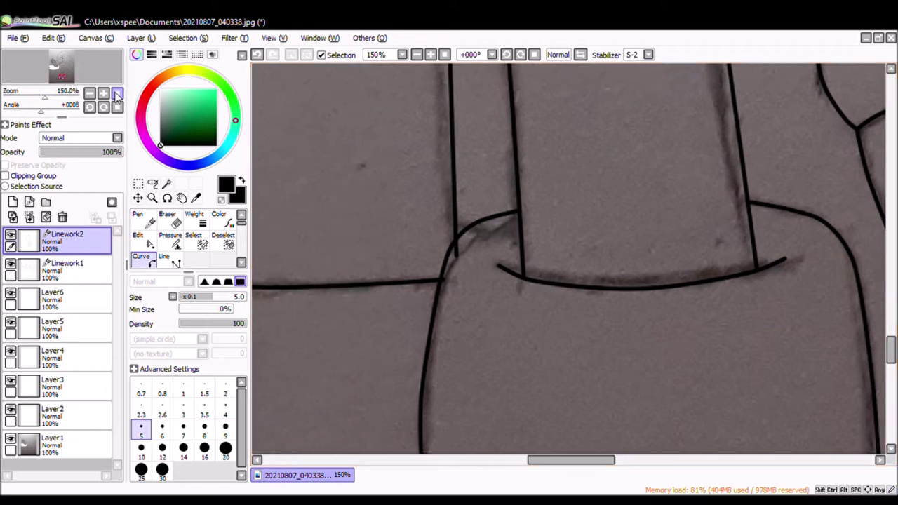
pyautogui.press('e')
pyautogui.press('c')
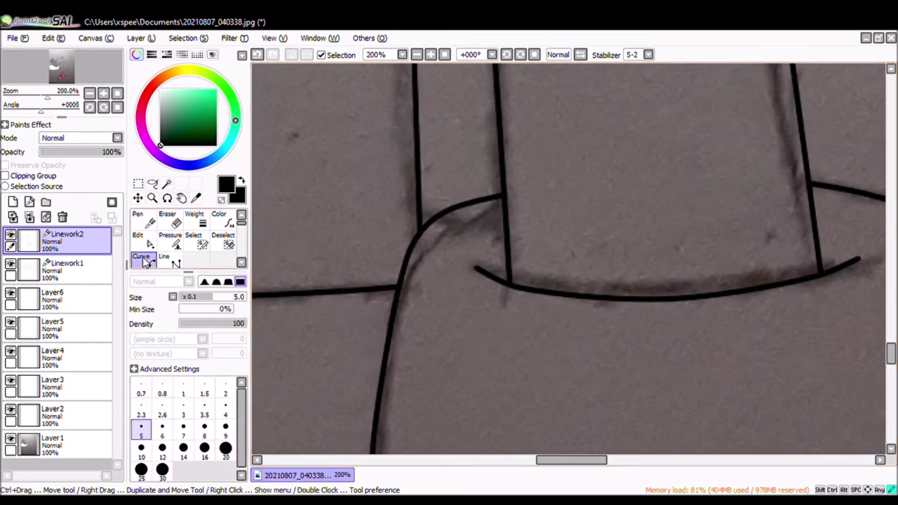
# Step: Trace the outline of the left-hand ankle cuff, from the leg line down its side and along its lower edge
pyautogui.hscroll(-5, 441, 212)
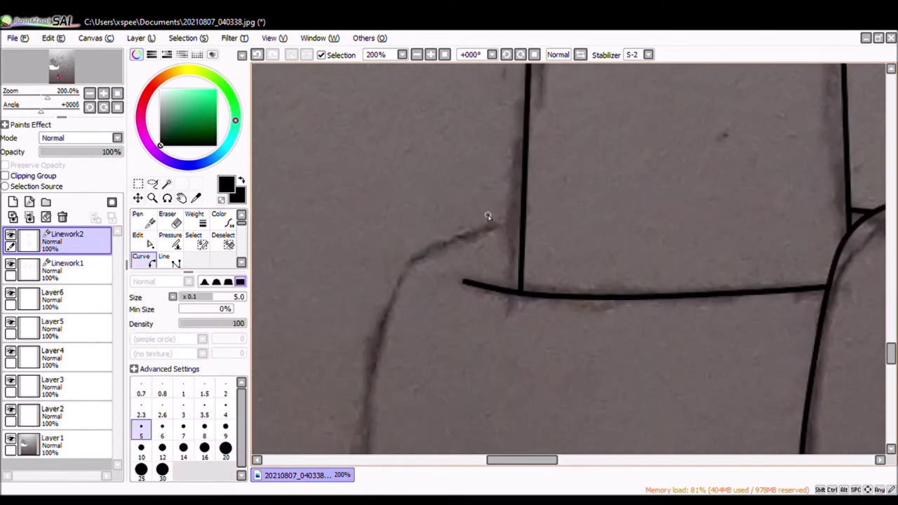
pyautogui.scroll(-3, 421, 351)
pyautogui.scroll(-1, 406, 296)
pyautogui.click(406, 297)
# Step: Trace the outer outline of the right-hand shoe from the ankle cuff down the heel, along the sole and around the toe
pyautogui.click(755, 315)
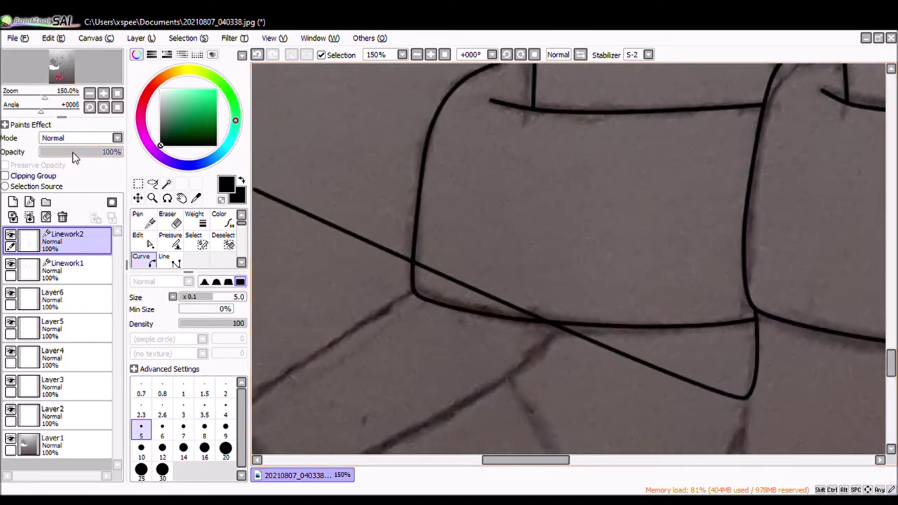
pyautogui.scroll(-1, 751, 379)
pyautogui.scroll(-2, 677, 333)
pyautogui.moveTo(671, 361)
pyautogui.mouseDown()
pyautogui.moveTo(336, 287)
pyautogui.moveTo(527, 371)
pyautogui.moveTo(787, 366)
pyautogui.moveTo(768, 364)
pyautogui.moveTo(829, 298)
pyautogui.mouseUp()
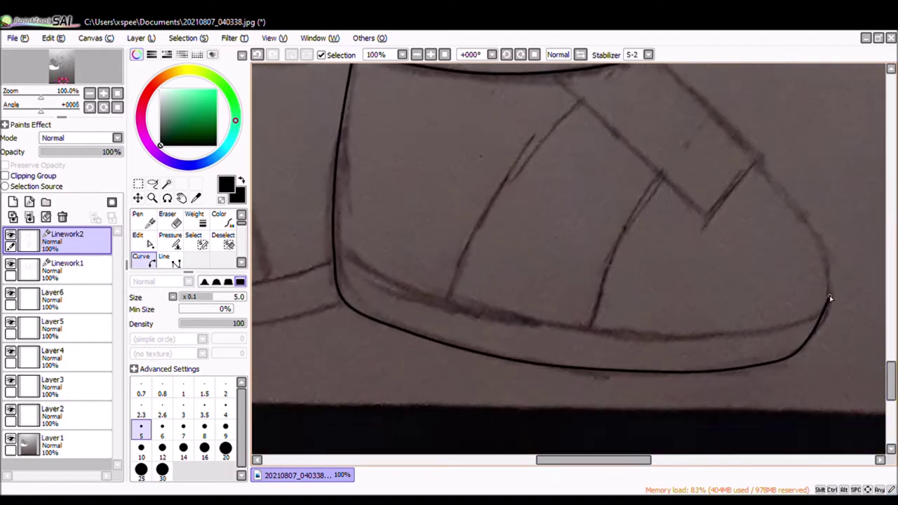
pyautogui.click(144, 238)
pyautogui.moveTo(98, 72); pyautogui.dragTo(98, 68)
pyautogui.click(103, 92)
# Step: Trace the angular strap across the top of the right-hand shoe, starting and ending on the ankle cuff's lower edge
pyautogui.click(141, 256)
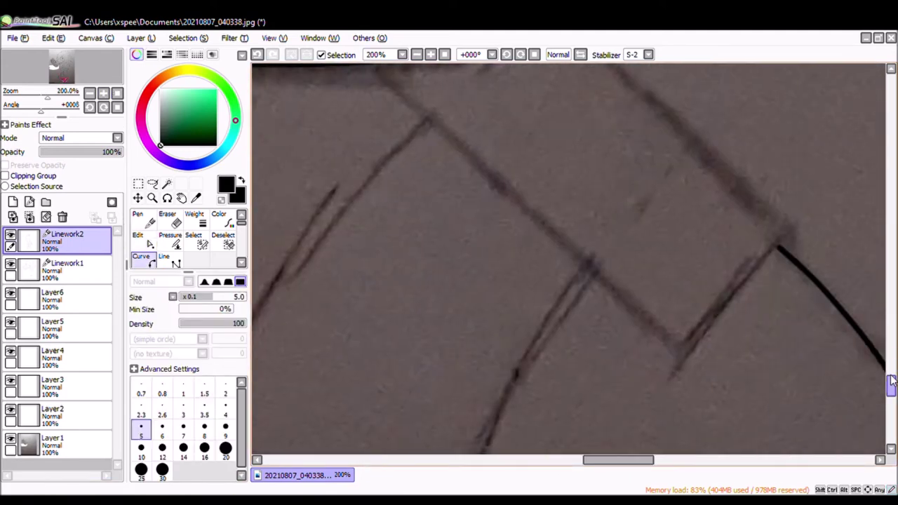
pyautogui.click(570, 90)
pyautogui.click(801, 286)
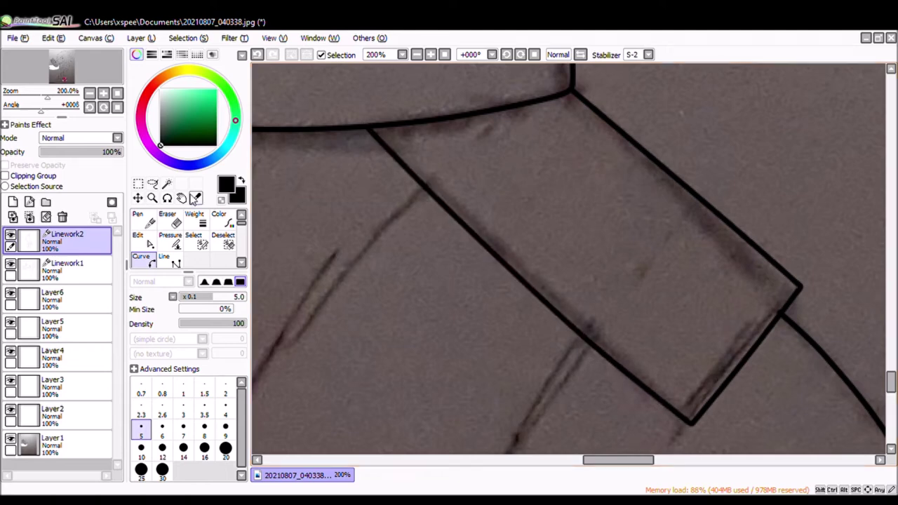
pyautogui.click(138, 239)
pyautogui.moveTo(624, 456); pyautogui.dragTo(575, 460)
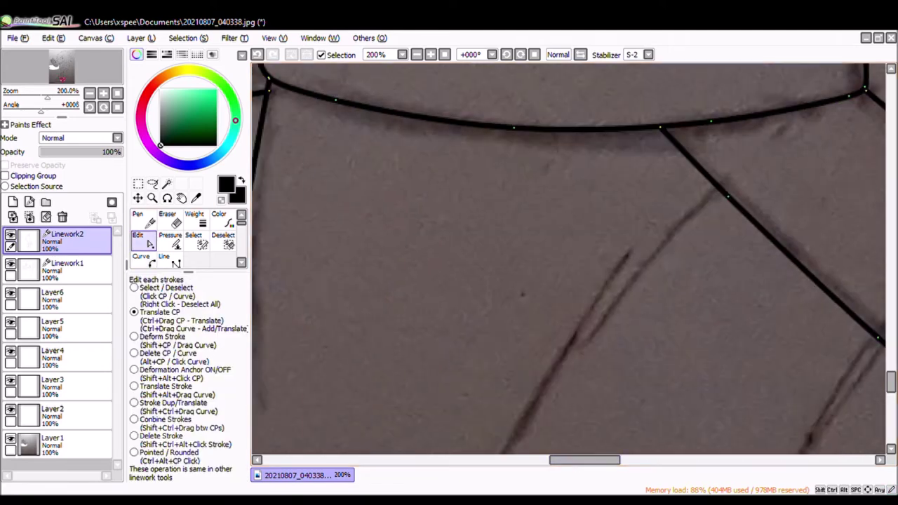
# Step: Trace the upper edge of the right-hand shoe's sole from the toe back to the heel
pyautogui.scroll(-2, 575, 460)
pyautogui.scroll(-1, 527, 430)
pyautogui.hscroll(4, 694, 393)
pyautogui.press('c')
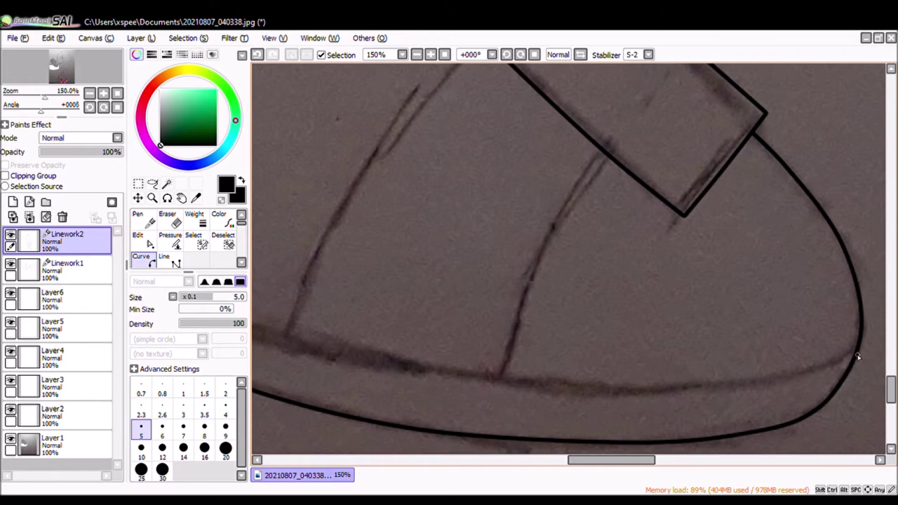
pyautogui.click(856, 352)
pyautogui.click(671, 381)
pyautogui.hscroll(-5, 337, 355)
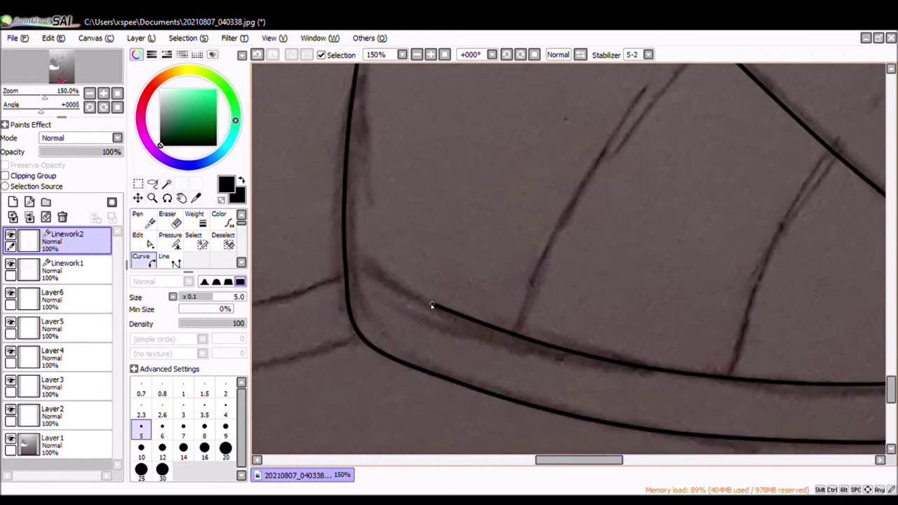
# Step: Trace the two curved stripes on the right-hand shoe, running from the strap to the sole line
pyautogui.hscroll(4, 551, 482)
pyautogui.scroll(1, 892, 386)
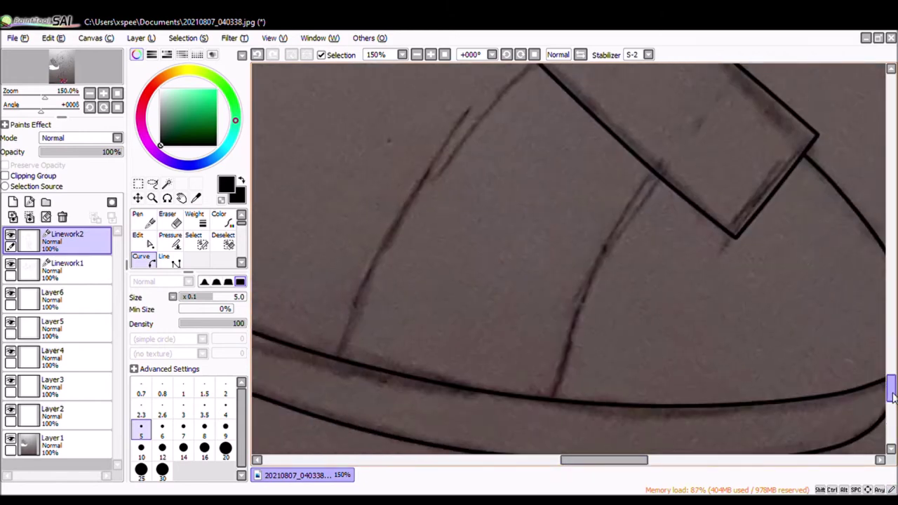
pyautogui.scroll(1, 892, 396)
pyautogui.click(442, 165)
pyautogui.doubleClick(333, 372)
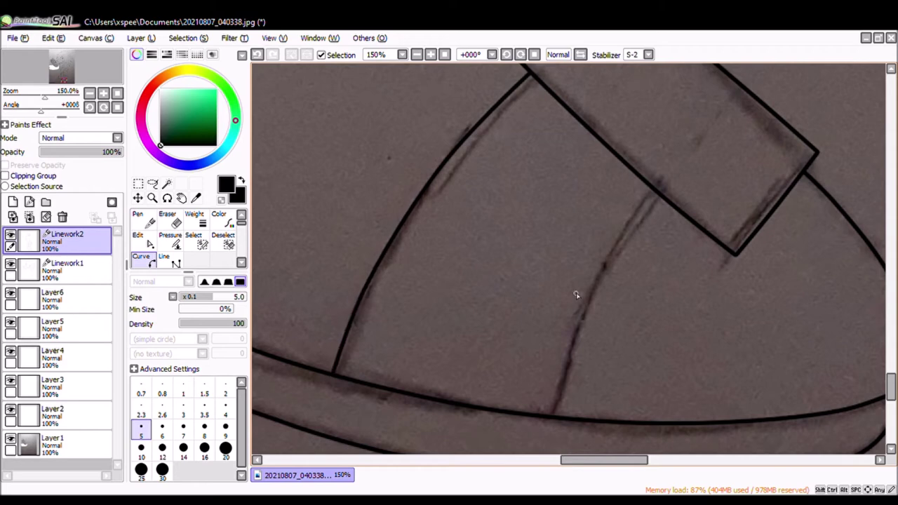
pyautogui.click(596, 281)
# Step: Trace the outer outline of the left-hand shoe around toe and sole, and trace its strap below the ankle cuff
pyautogui.moveTo(604, 460); pyautogui.dragTo(540, 463)
pyautogui.scroll(-1, 491, 460)
pyautogui.scroll(1, 436, 196)
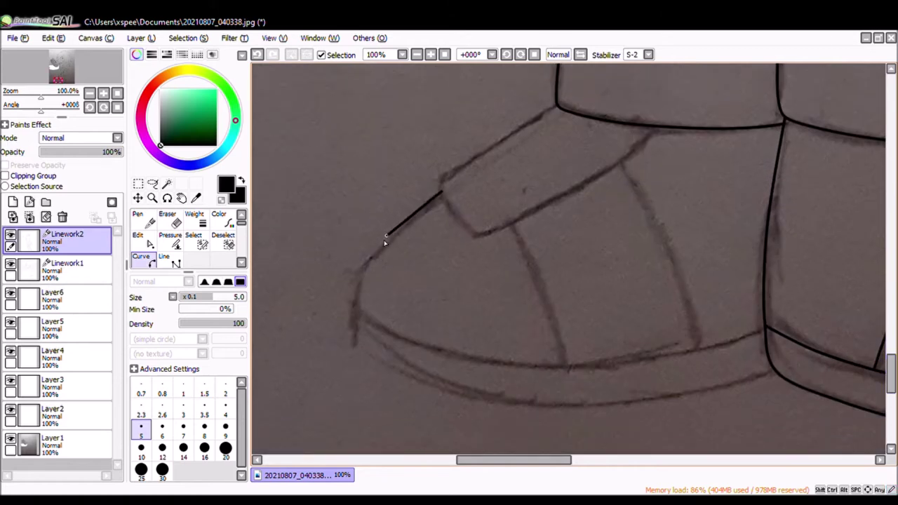
pyautogui.click(370, 353)
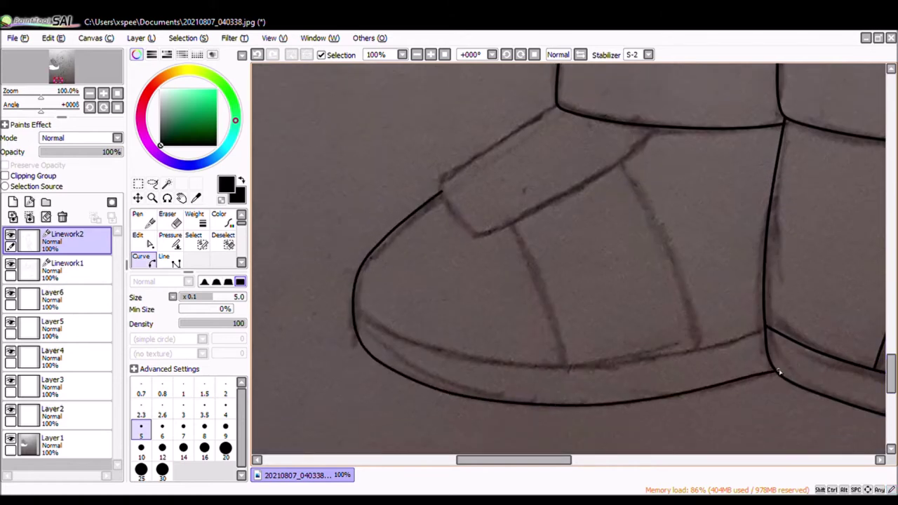
pyautogui.click(103, 93)
pyautogui.click(103, 93)
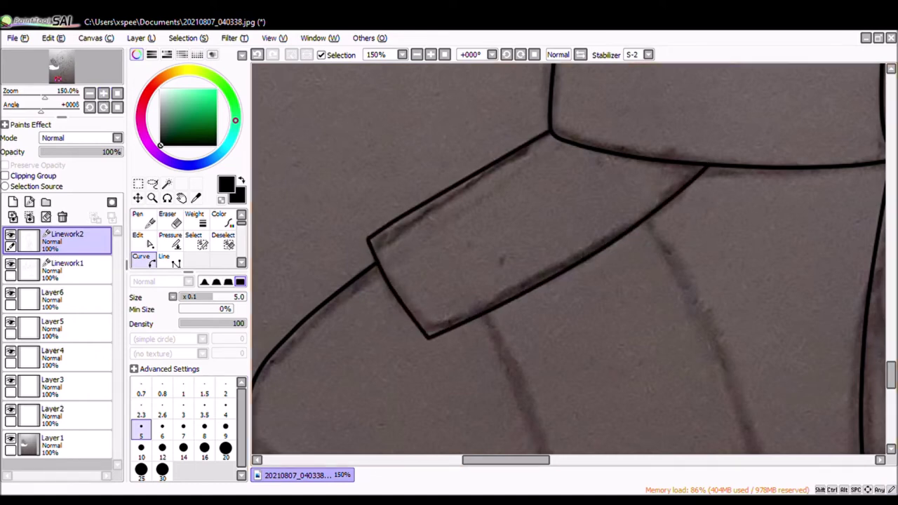
# Step: Trace the upper edge of the left-hand shoe's sole from the inner side around to the toe
pyautogui.scroll(-5, 852, 290)
pyautogui.click(851, 290)
pyautogui.hscroll(-3, 370, 274)
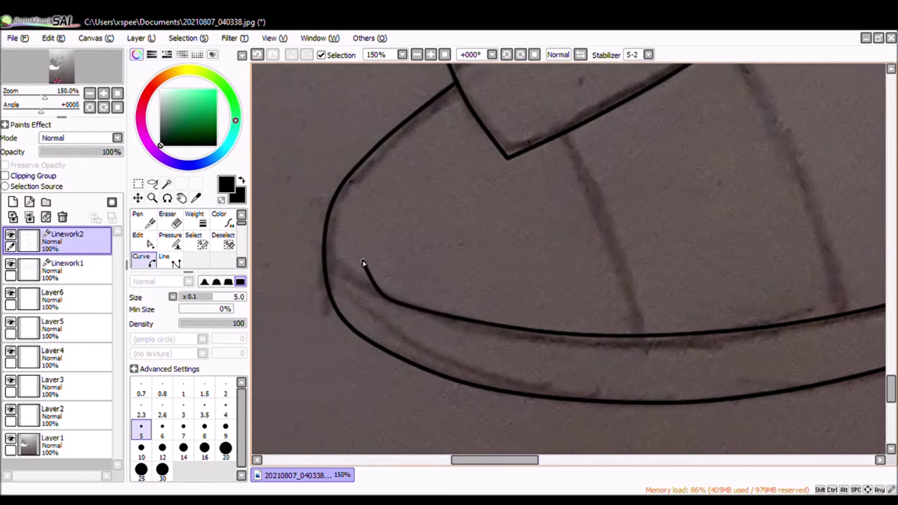
pyautogui.moveTo(481, 467); pyautogui.dragTo(502, 467)
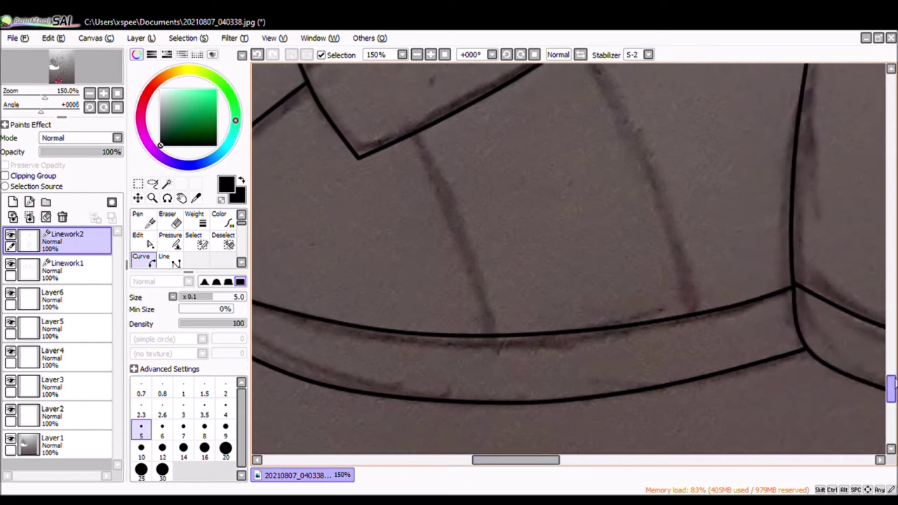
# Step: Trace the two curved stripes on the left-hand shoe, between its strap and the sole line
pyautogui.scroll(2, 548, 102)
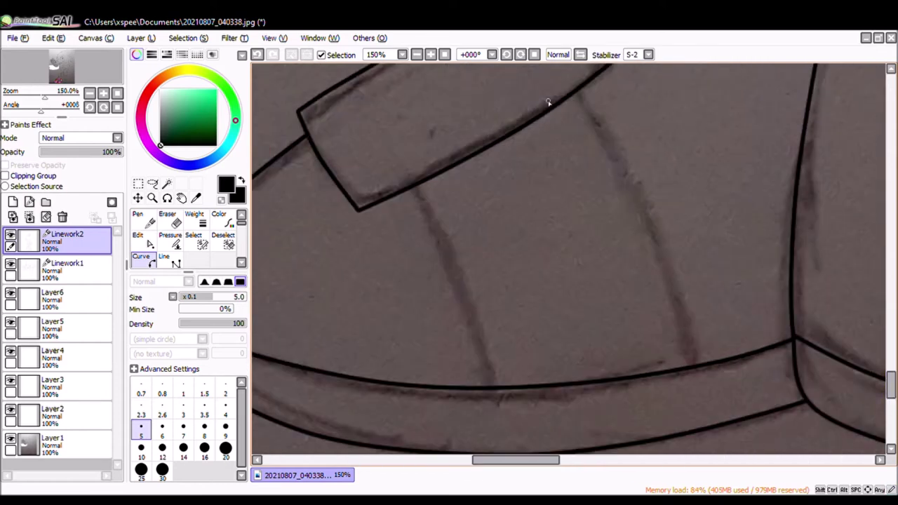
pyautogui.click(637, 187)
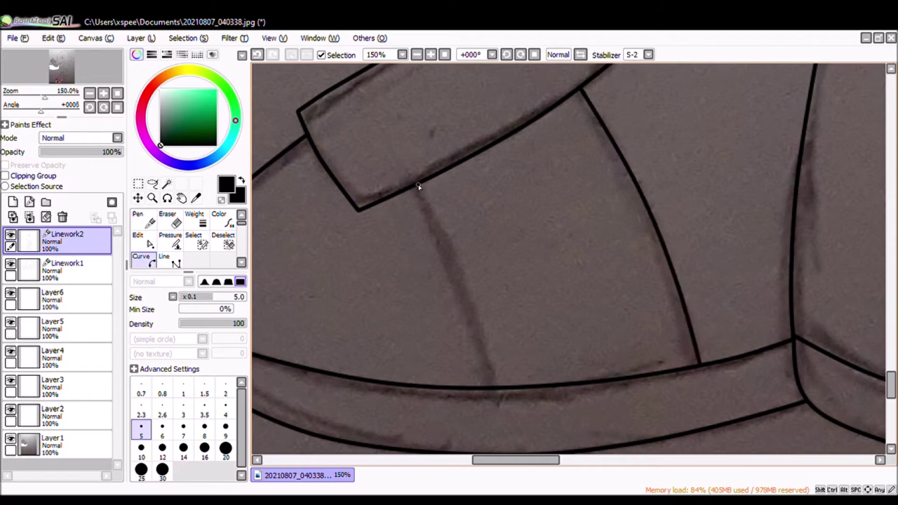
pyautogui.click(456, 253)
# Step: On the Linework1 layer, erase the part of the raised glove's outline that crosses the hanging quill, using a size 12 eraser
pyautogui.click(89, 93)
pyautogui.scroll(3, 876, 280)
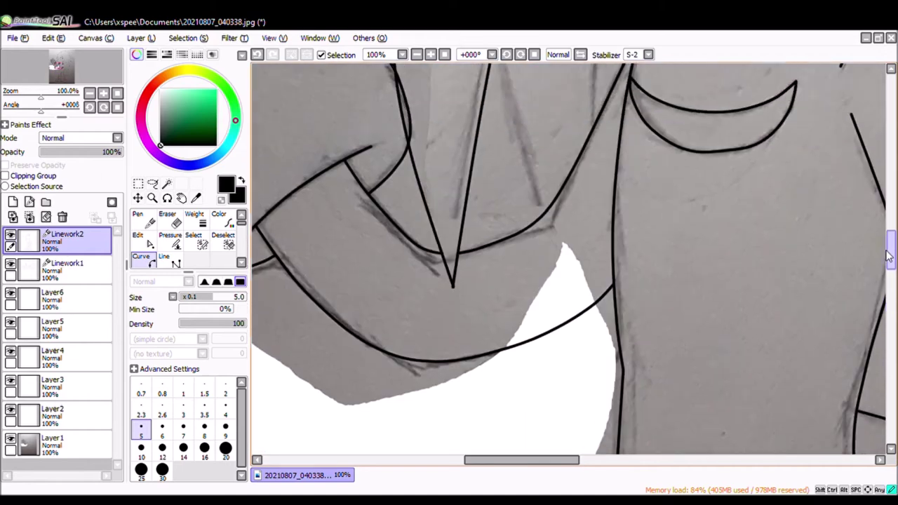
pyautogui.click(140, 239)
pyautogui.click(67, 270)
pyautogui.moveTo(892, 250); pyautogui.dragTo(892, 238)
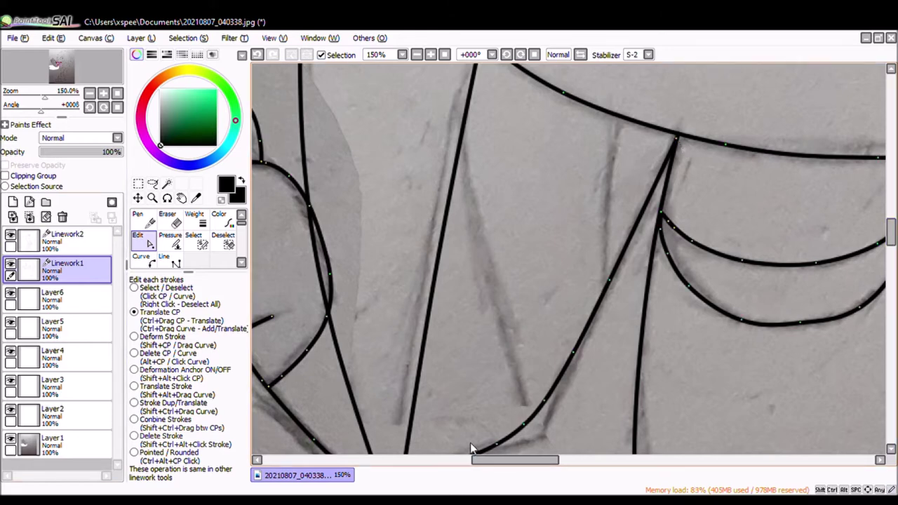
pyautogui.click(169, 219)
pyautogui.click(162, 401)
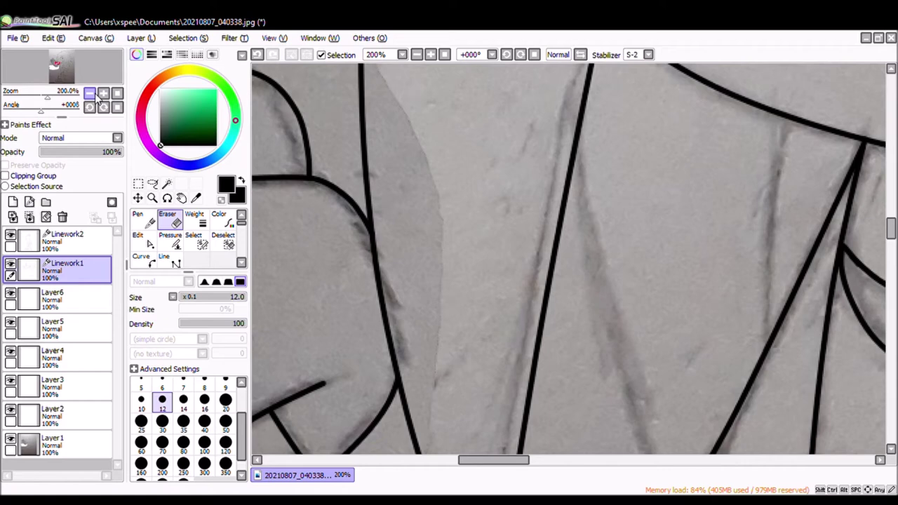
# Step: On Linework1, trace the long quill line down to the raised arm and the short quill line below the jaw
pyautogui.click(89, 93)
pyautogui.press('e')
pyautogui.click(481, 173)
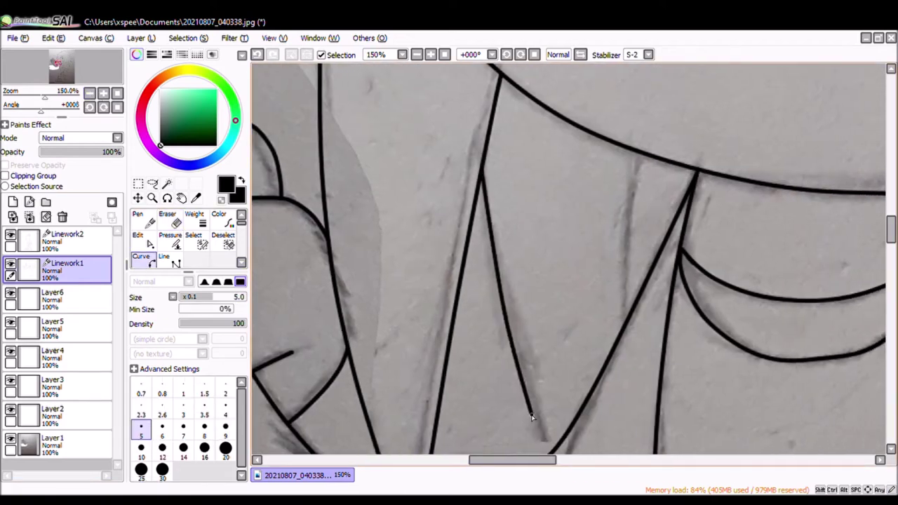
pyautogui.scroll(-3, 547, 364)
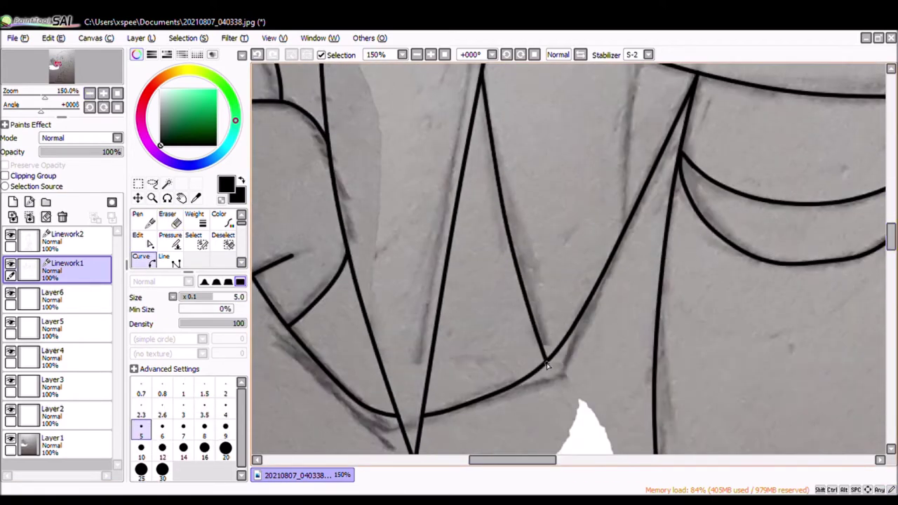
pyautogui.scroll(2, 893, 242)
pyautogui.click(640, 119)
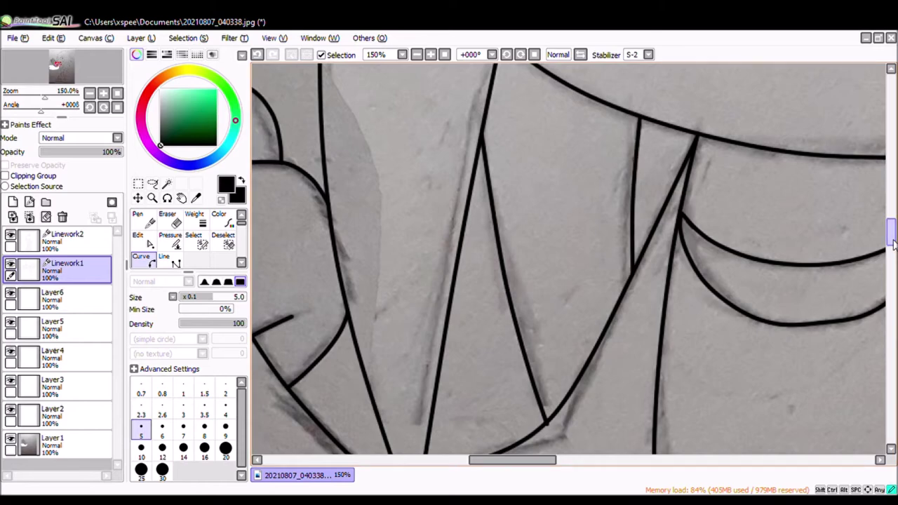
# Step: Close the gap in the raised arm's upper line between the two edges of the hanging quill
pyautogui.scroll(-2, 893, 242)
pyautogui.press('e')
pyautogui.scroll(2, 421, 393)
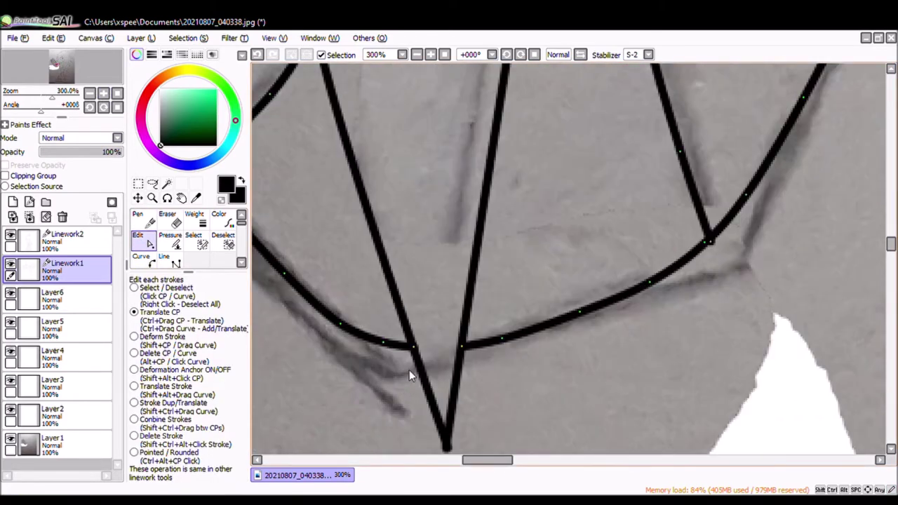
pyautogui.press('c')
pyautogui.click(461, 345)
# Step: On the Linework2 layer, erase the quill tip that extends below the raised arm's upper line with the size 12 eraser
pyautogui.click(87, 233)
pyautogui.click(168, 219)
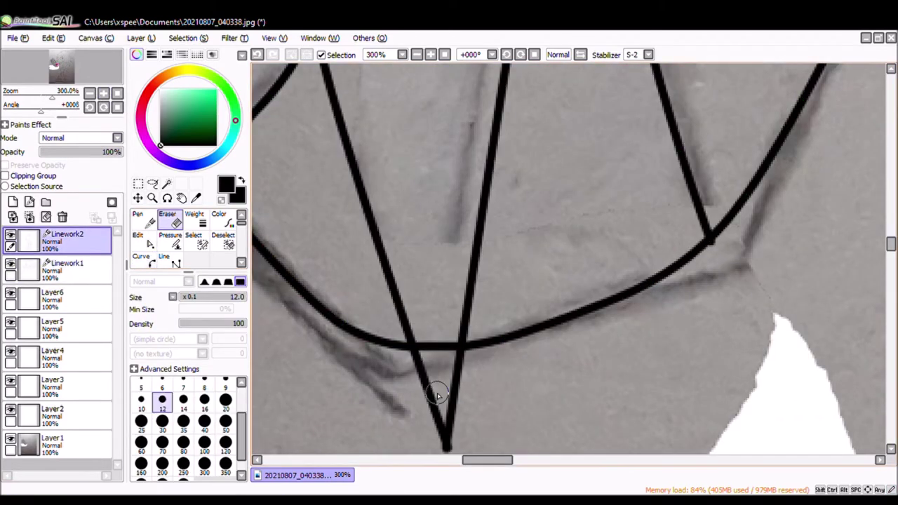
pyautogui.moveTo(419, 362)
pyautogui.mouseDown()
pyautogui.moveTo(465, 391)
pyautogui.moveTo(437, 433)
pyautogui.moveTo(459, 372)
pyautogui.moveTo(421, 363)
pyautogui.mouseUp()
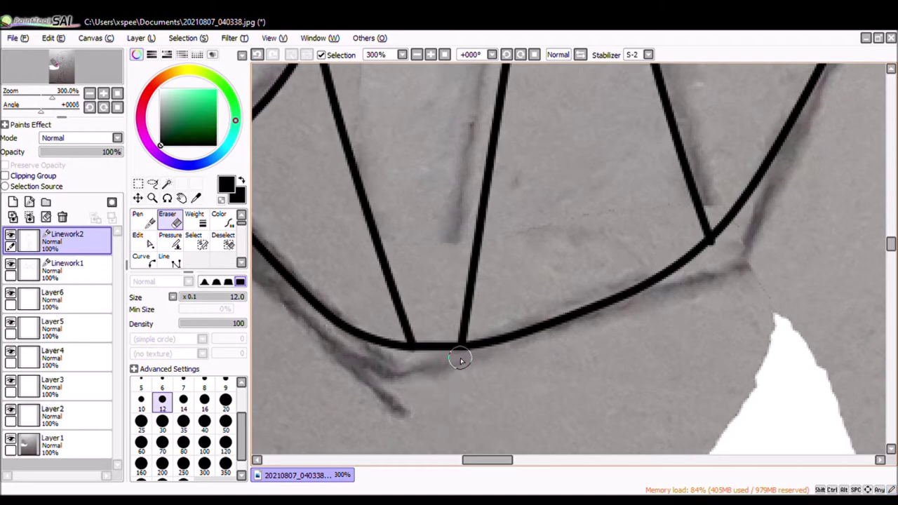
pyautogui.click(89, 95)
pyautogui.click(89, 95)
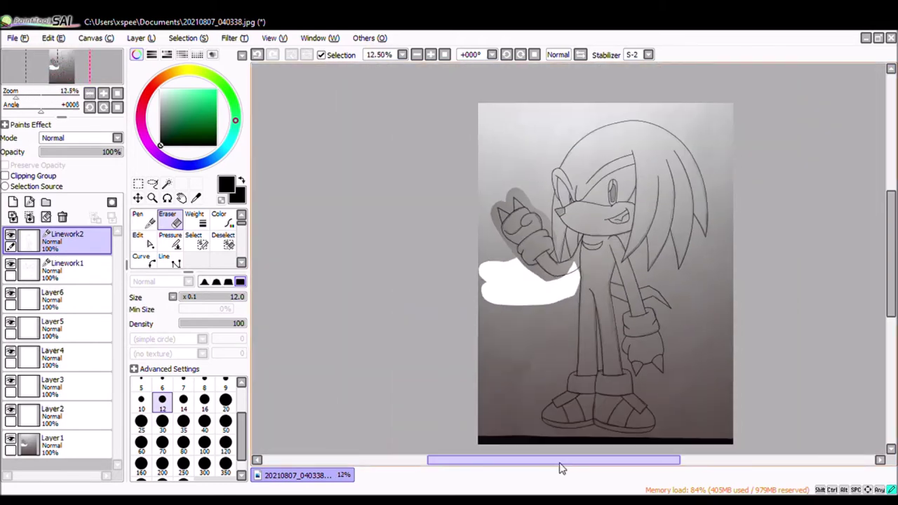
pyautogui.click(115, 95)
pyautogui.moveTo(892, 260); pyautogui.dragTo(893, 246)
pyautogui.click(89, 93)
pyautogui.click(89, 93)
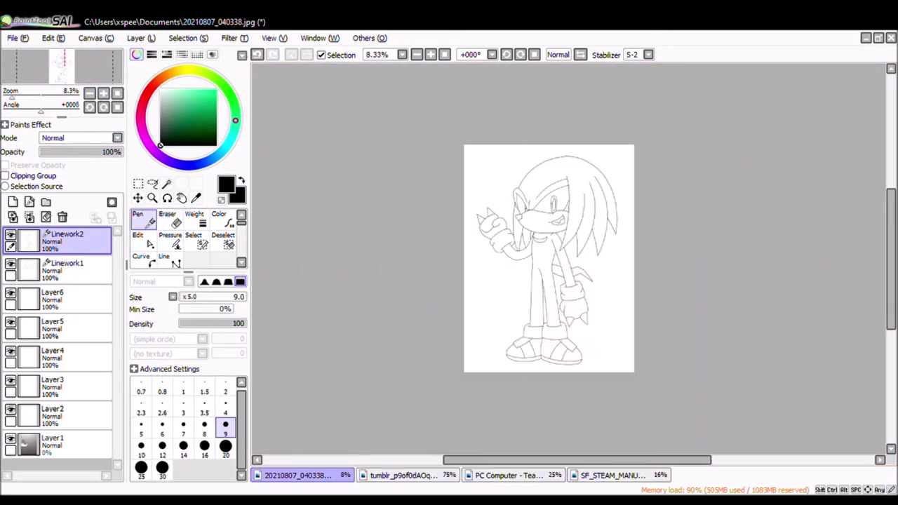
# Step: Fill the character's nose and both pupils with black on Layer2 using the Bucket
pyautogui.click(103, 94)
pyautogui.click(103, 93)
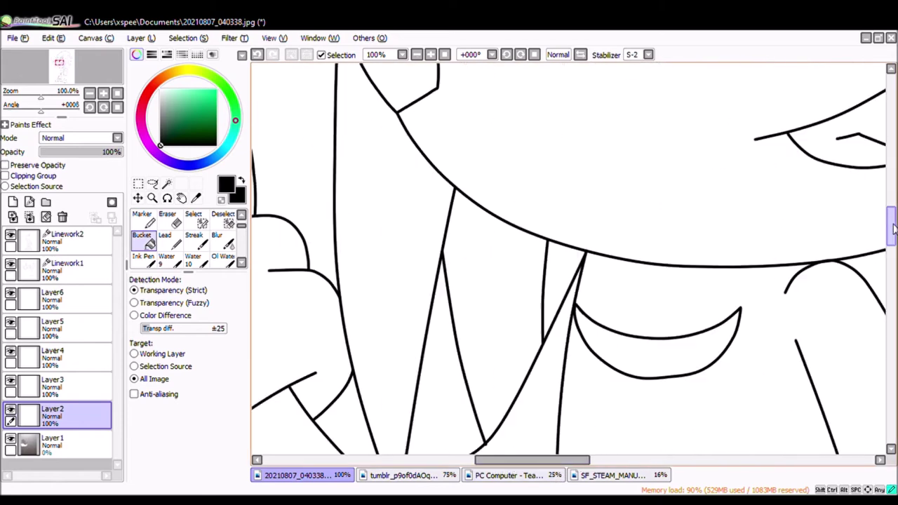
pyautogui.click(399, 235)
pyautogui.scroll(3, 837, 223)
pyautogui.click(831, 225)
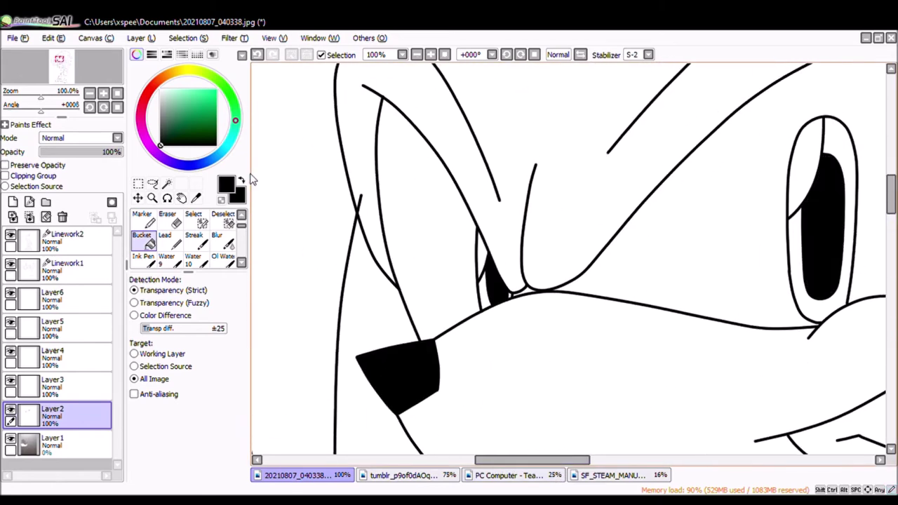
# Step: Choose white as the drawing colour and the Ink Pen at size 6 for touch-ups around the eyes on Layer2
pyautogui.hotkey('ctrl', '+')
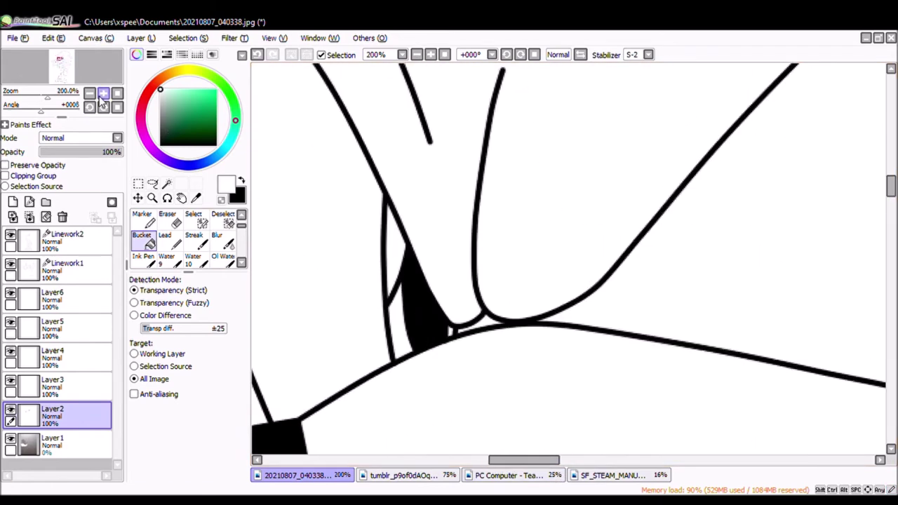
pyautogui.press('n')
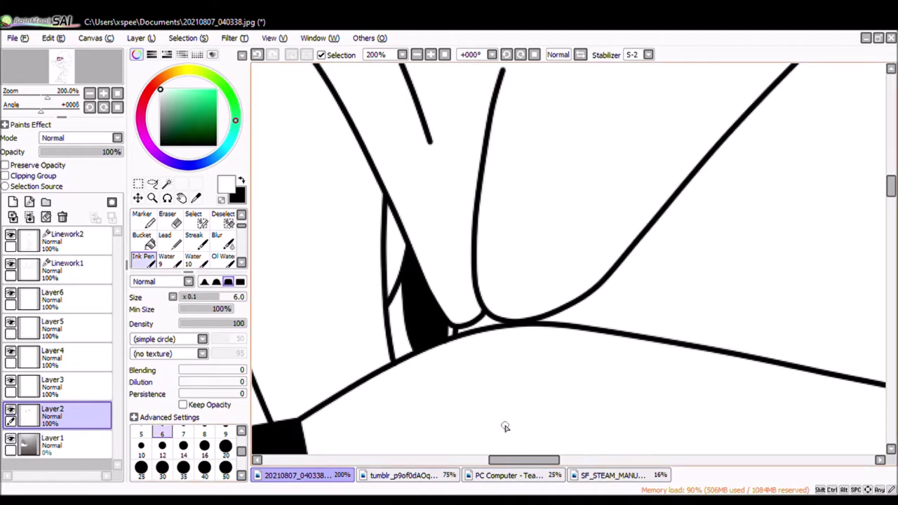
pyautogui.hscroll(3, 505, 427)
pyautogui.scroll(-2, 892, 188)
pyautogui.hotkey('ctrl', '-')
pyautogui.hotkey('ctrl', '-')
pyautogui.hotkey('ctrl', '-')
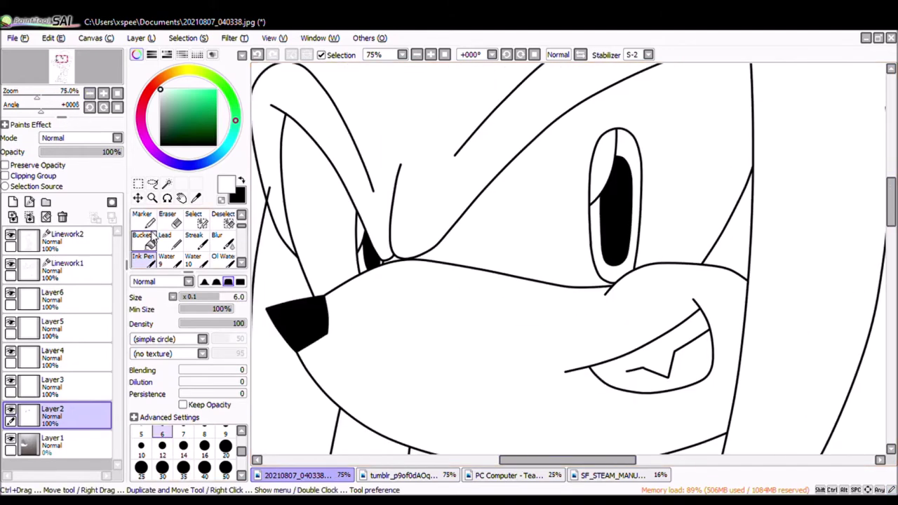
# Step: Remove the Linework2 layer from the layer stack and return to the Bucket on Layer2
pyautogui.press('b')
pyautogui.hscroll(-2, 531, 468)
pyautogui.moveTo(66, 241); pyautogui.dragTo(63, 216)
pyautogui.press('n')
pyautogui.press('b')
# Step: Fill the eye whites and the mouth with white on Layer2, touching up narrow corners with the size 6 Ink Pen
pyautogui.hotkey('ctrl', '+')
pyautogui.hotkey('ctrl', '+')
pyautogui.hotkey('ctrl', '+')
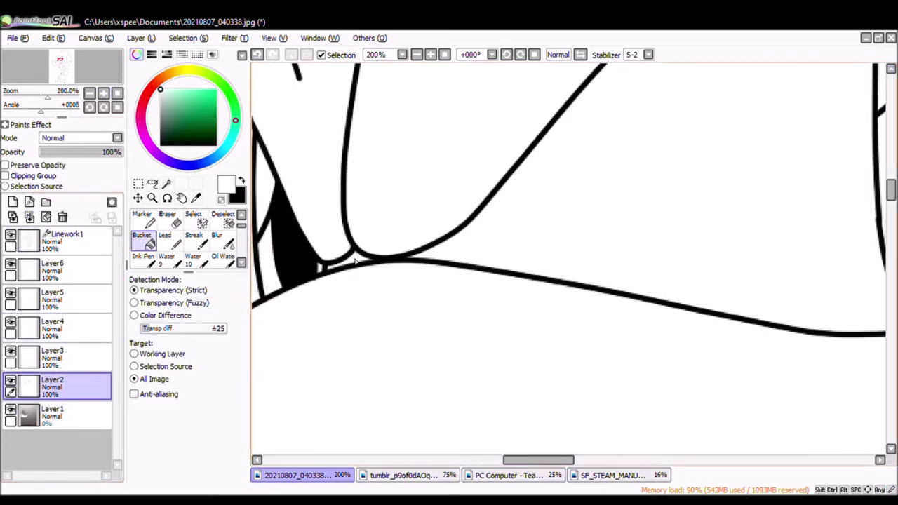
pyautogui.press('n')
pyautogui.hscroll(3, 547, 447)
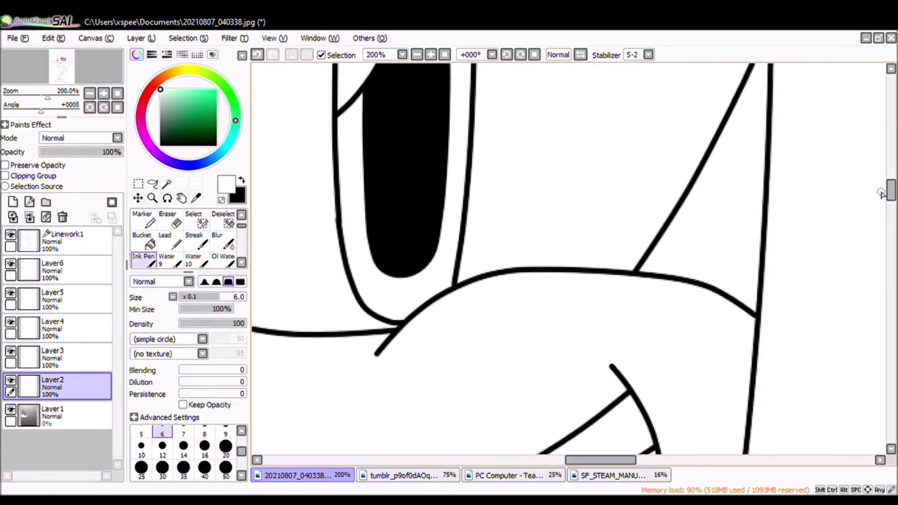
pyautogui.scroll(-2, 547, 447)
pyautogui.press('b')
pyautogui.press('n')
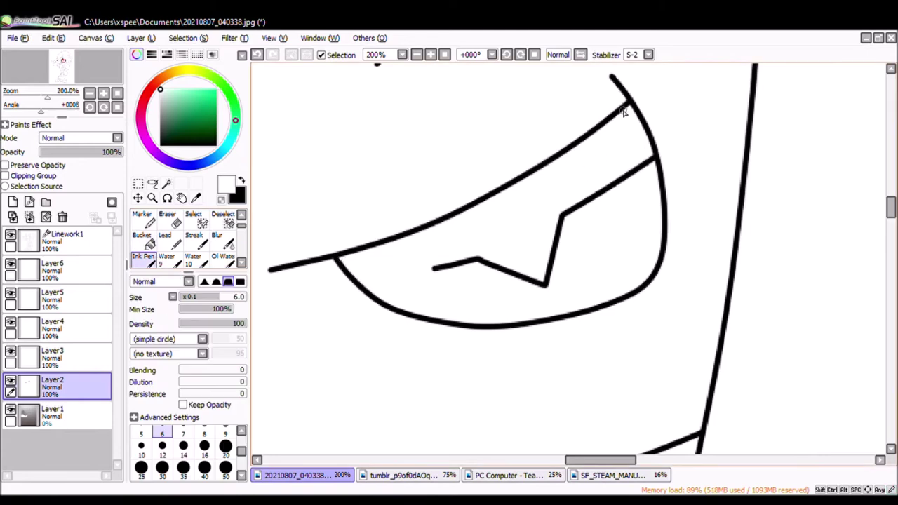
# Step: Choose purple as the drawing colour and fill the irises of both eyes on Layer2 with the Bucket
pyautogui.moveTo(61, 98); pyautogui.dragTo(37, 97)
pyautogui.click(150, 145)
pyautogui.click(186, 110)
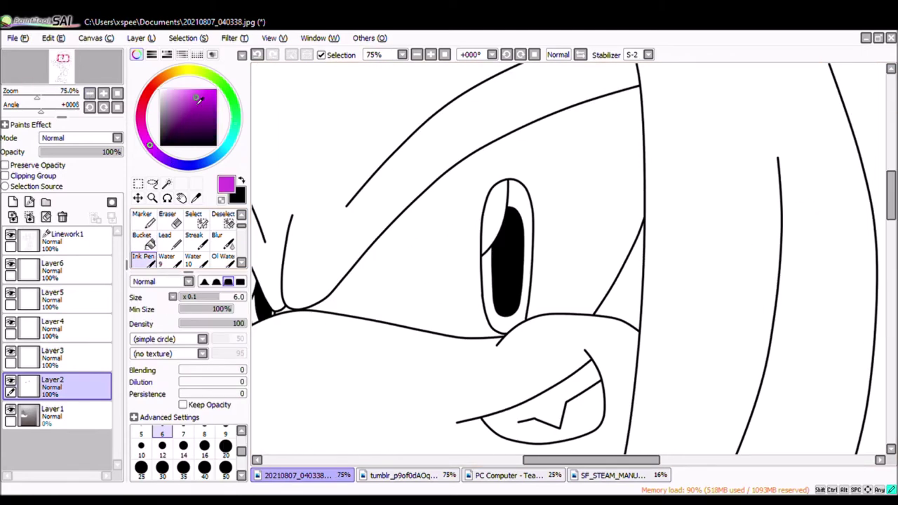
pyautogui.press('b')
pyautogui.click(493, 267)
pyautogui.hscroll(-3, 444, 317)
pyautogui.click(444, 317)
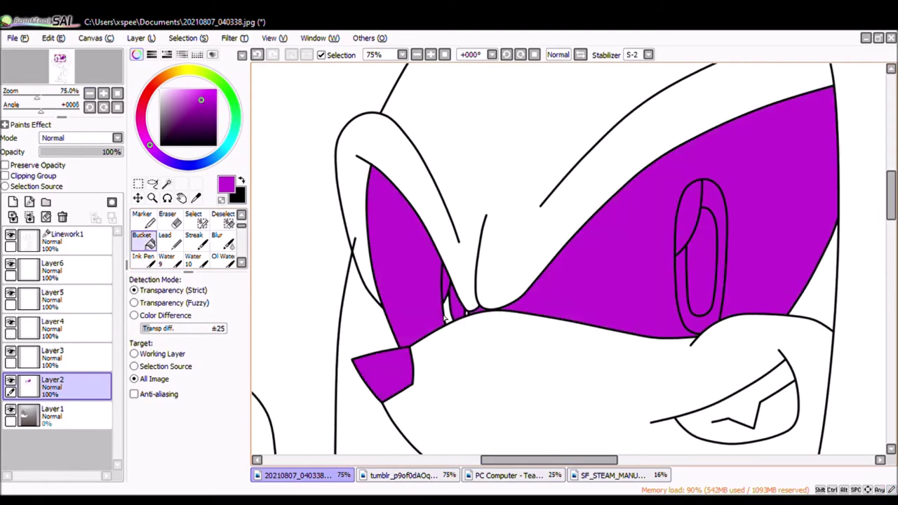
pyautogui.hotkey('ctrl', 'z')
pyautogui.click(448, 314)
# Step: Touch up the edges of the purple iris fill in both eyes with the size 6 Ink Pen on Layer2
pyautogui.moveTo(37, 97); pyautogui.dragTo(51, 97)
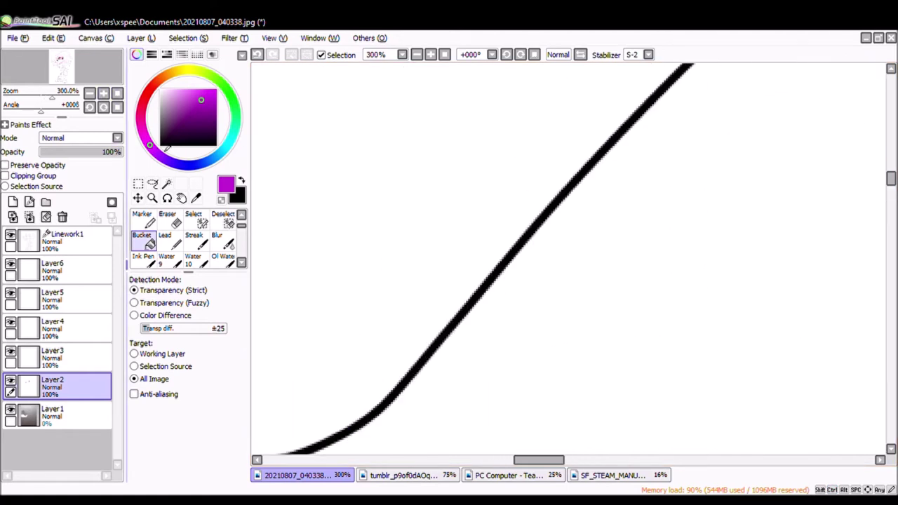
pyautogui.click(142, 256)
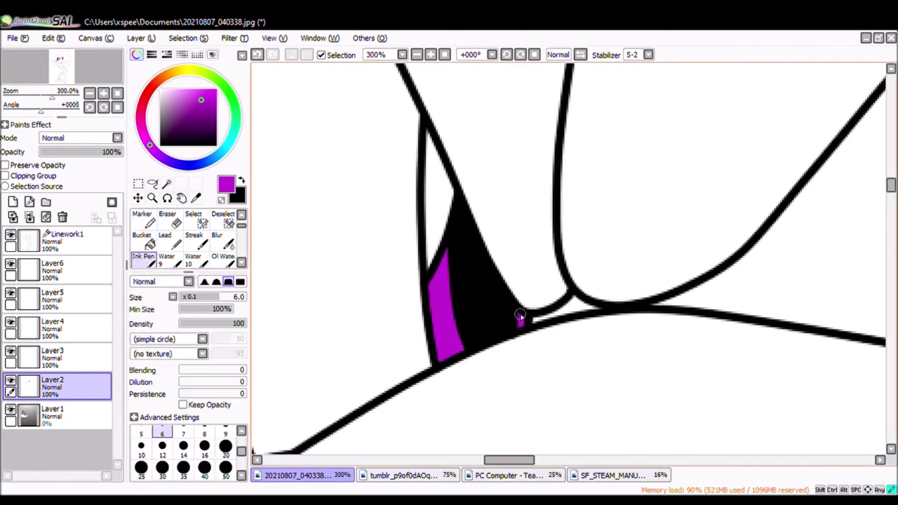
pyautogui.moveTo(519, 457); pyautogui.dragTo(579, 457)
pyautogui.scroll(3, 686, 240)
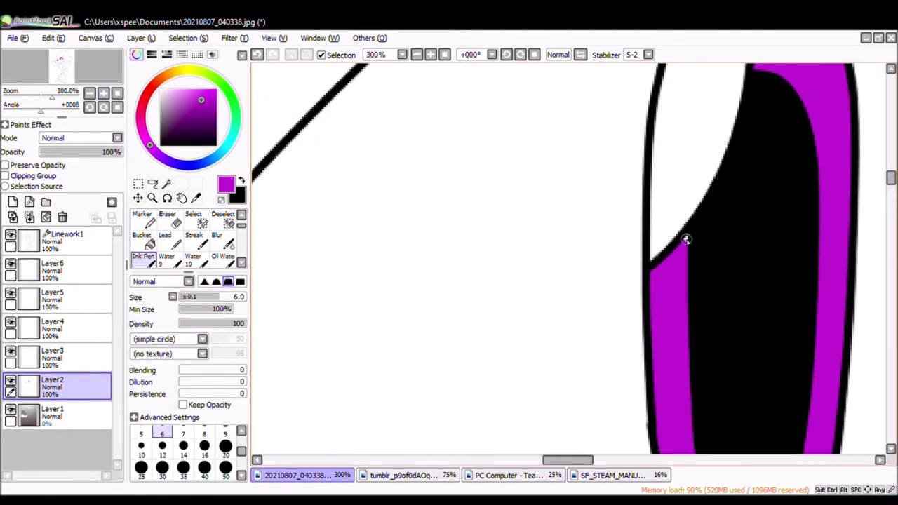
pyautogui.click(89, 94)
pyautogui.click(90, 94)
pyautogui.click(89, 94)
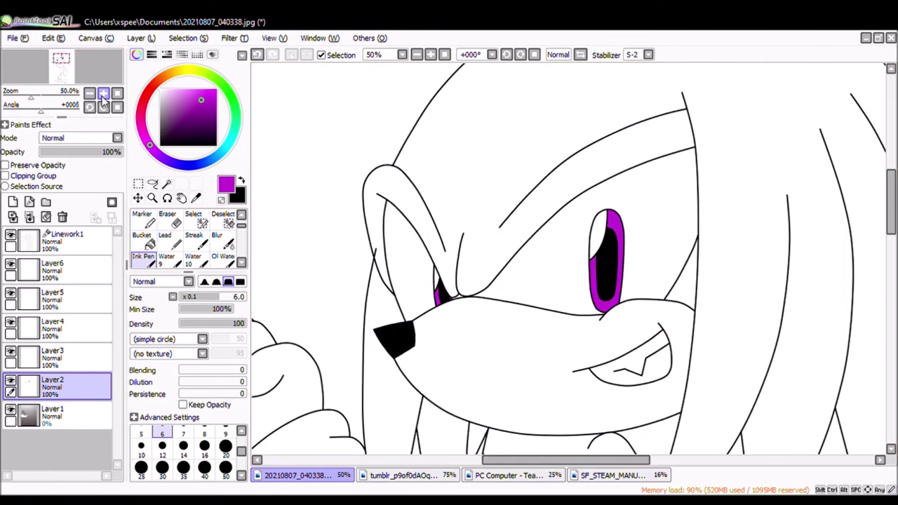
# Step: Sample the peach muzzle colour from the SF_STEAM_MANUAL_EN_LRv5-9.png reference image
pyautogui.click(103, 94)
pyautogui.scroll(-5, 891, 209)
pyautogui.click(508, 475)
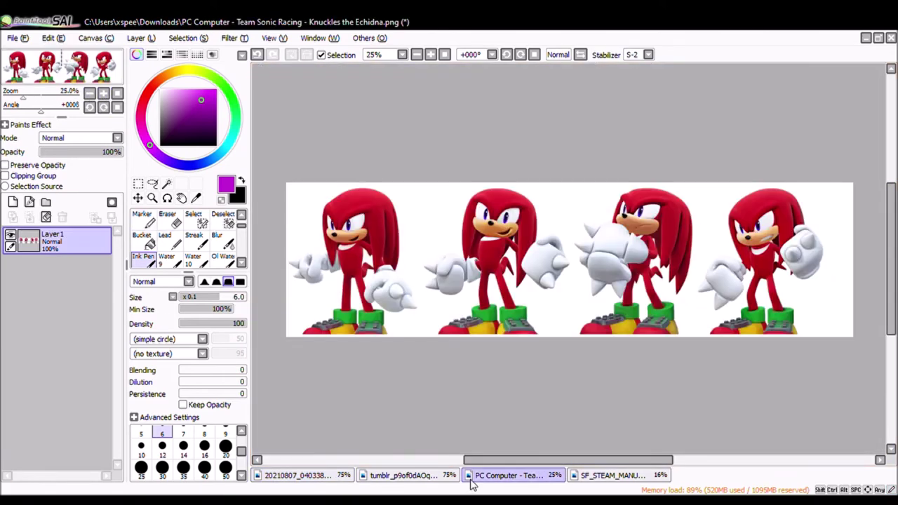
pyautogui.click(613, 475)
pyautogui.scroll(1, 421, 323)
pyautogui.click(195, 198)
pyautogui.click(519, 120)
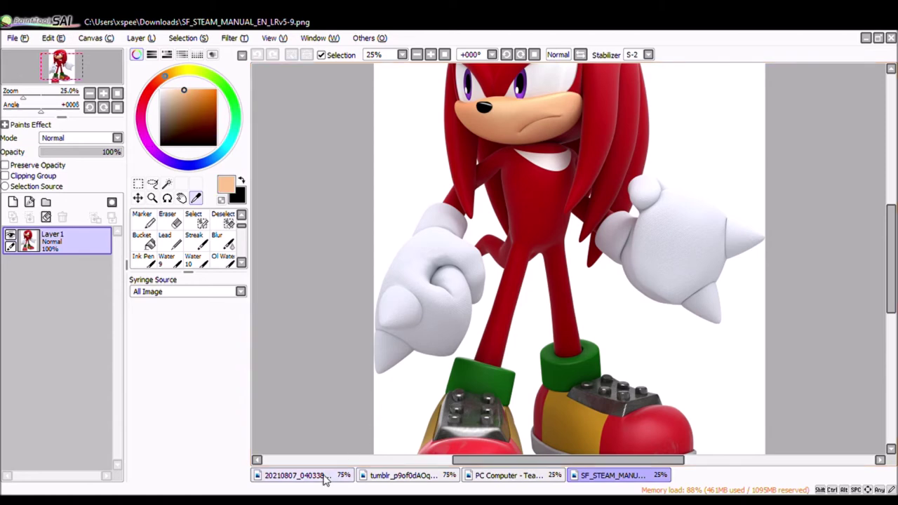
# Step: Return to the drawing 20210807_040338.jpg and fill the character's muzzle with the sampled peach on Layer3
pyautogui.click(321, 475)
pyautogui.click(52, 354)
pyautogui.click(141, 238)
pyautogui.click(538, 329)
pyautogui.hscroll(-1, 551, 463)
pyautogui.scroll(2, 603, 436)
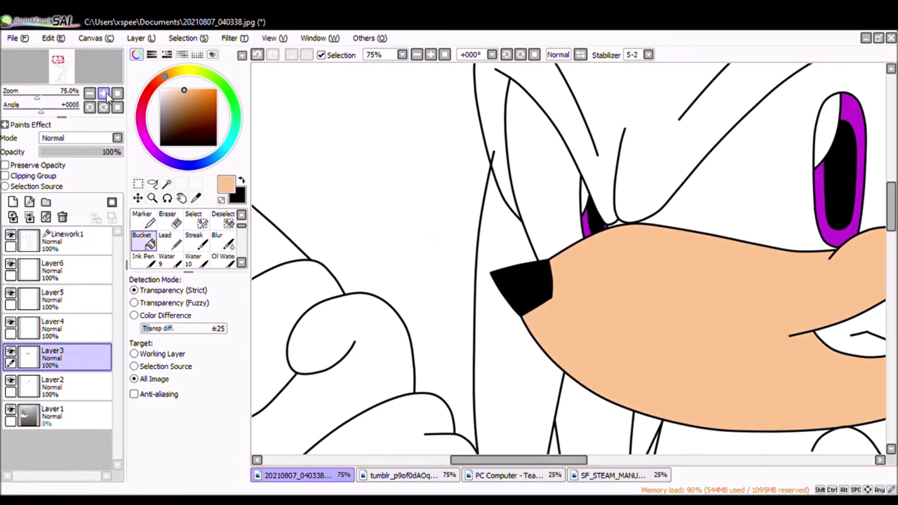
# Step: Colour the crescent marking on the chest white on Layer2 and touch up its corners with the size 6 Ink Pen
pyautogui.scroll(-3, 604, 436)
pyautogui.hscroll(1, 603, 436)
pyautogui.click(53, 384)
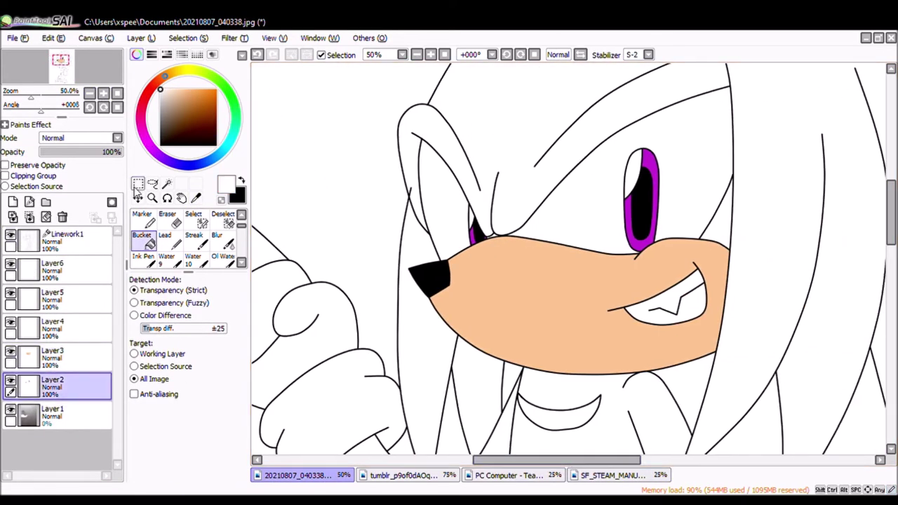
pyautogui.scroll(4, 568, 449)
pyautogui.press('n')
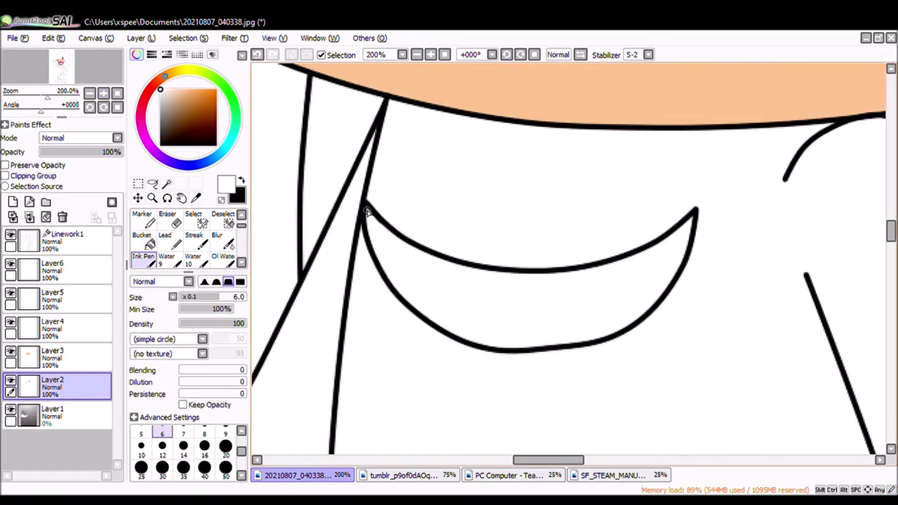
pyautogui.scroll(-5, 691, 221)
# Step: Sample the red body colour from the tumblr reference image
pyautogui.click(533, 475)
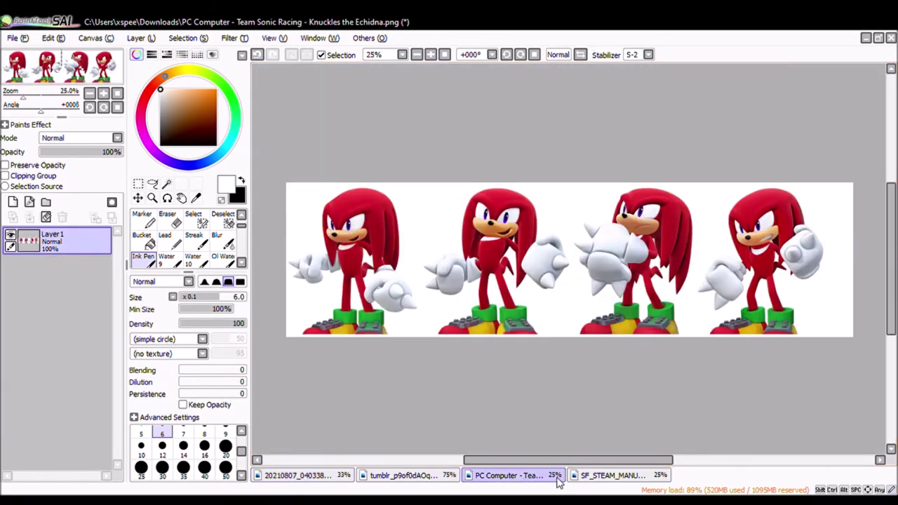
pyautogui.click(420, 477)
pyautogui.keyDown('alt'); pyautogui.click(420, 281); pyautogui.keyUp('alt')
# Step: Return to the drawing and fill the character's head, quills, arms and body with the sampled red on Layer4
pyautogui.click(298, 476)
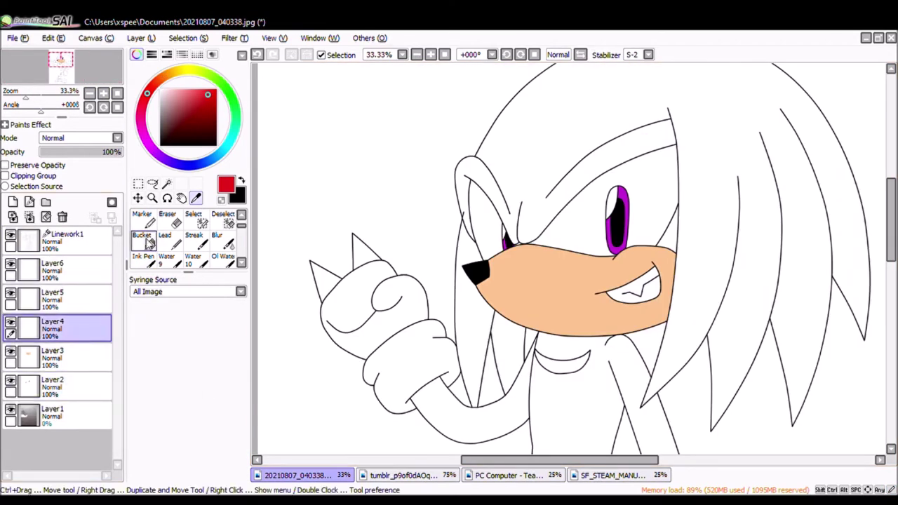
pyautogui.click(515, 411)
pyautogui.click(484, 330)
pyautogui.click(569, 144)
# Step: Shorten the stroke end poking into the brow beside the far eye on Linework1 and select the Ink Pen on Layer4 for red retouching
pyautogui.click(70, 240)
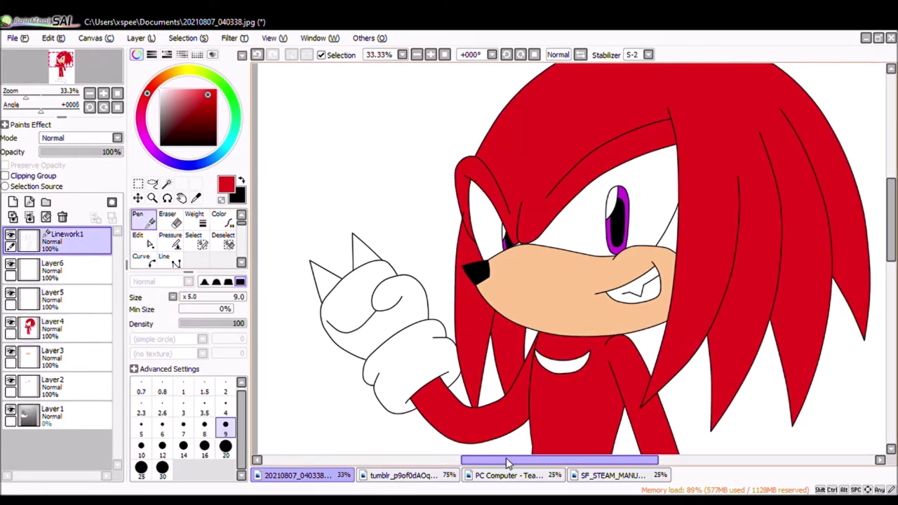
pyautogui.moveTo(523, 159); pyautogui.dragTo(575, 186)
pyautogui.scroll(4, 575, 186)
pyautogui.click(137, 235)
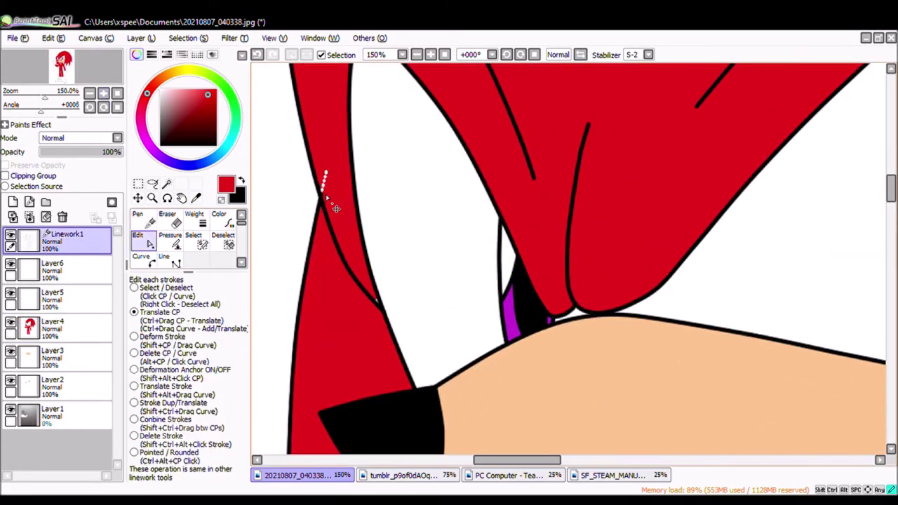
pyautogui.click(64, 324)
pyautogui.click(143, 256)
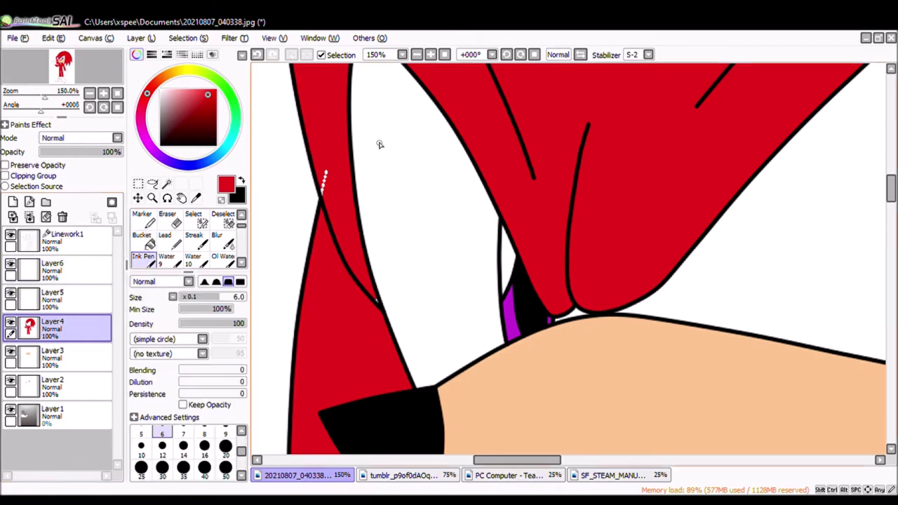
# Step: On Linework1, adjust the end point of the quill stroke so it meets the raised arm's upper line without overshooting
pyautogui.moveTo(892, 193); pyautogui.dragTo(890, 245)
pyautogui.click(103, 93)
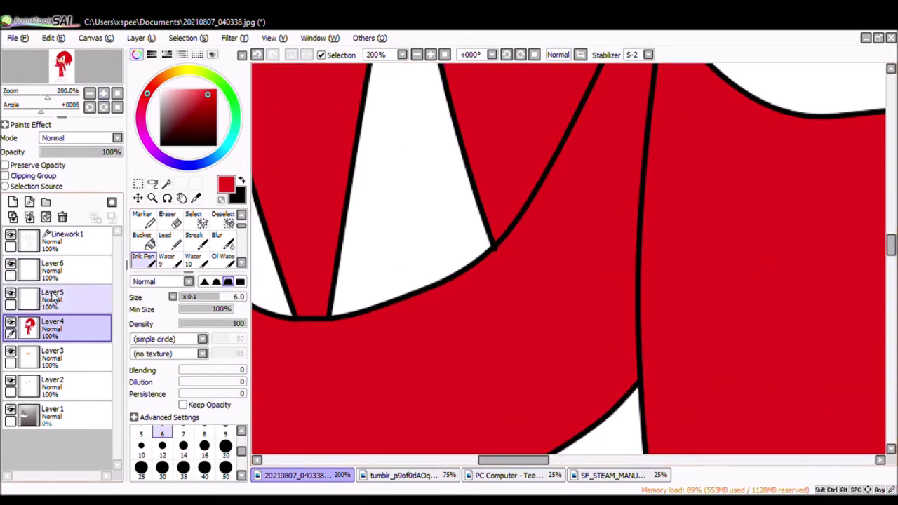
pyautogui.click(67, 239)
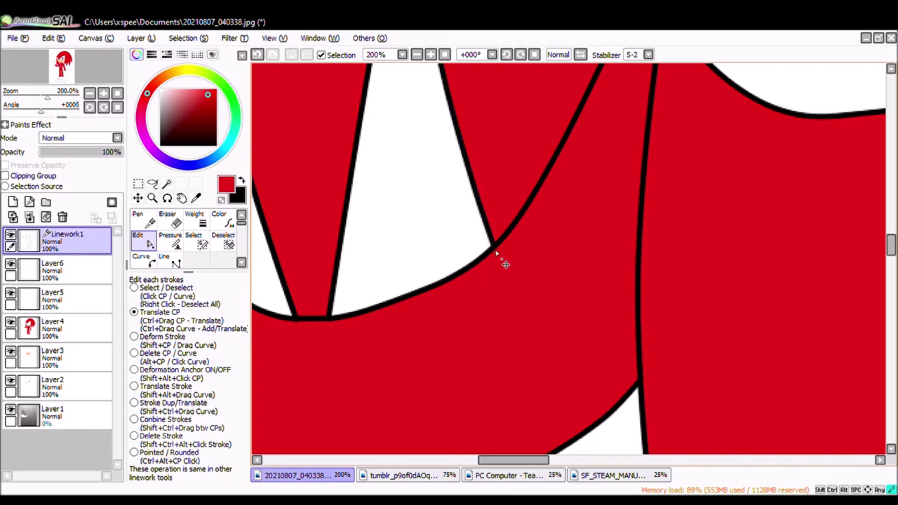
pyautogui.hscroll(-2, 430, 348)
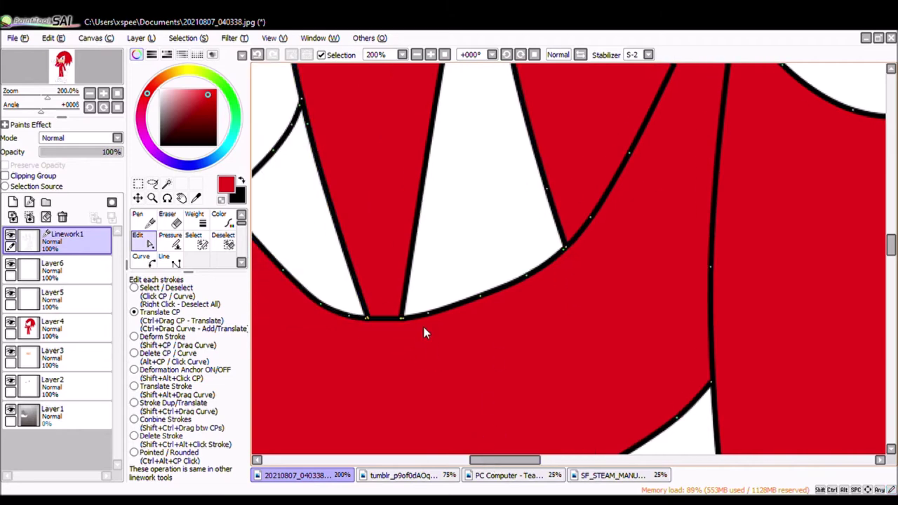
pyautogui.click(89, 92)
pyautogui.click(89, 92)
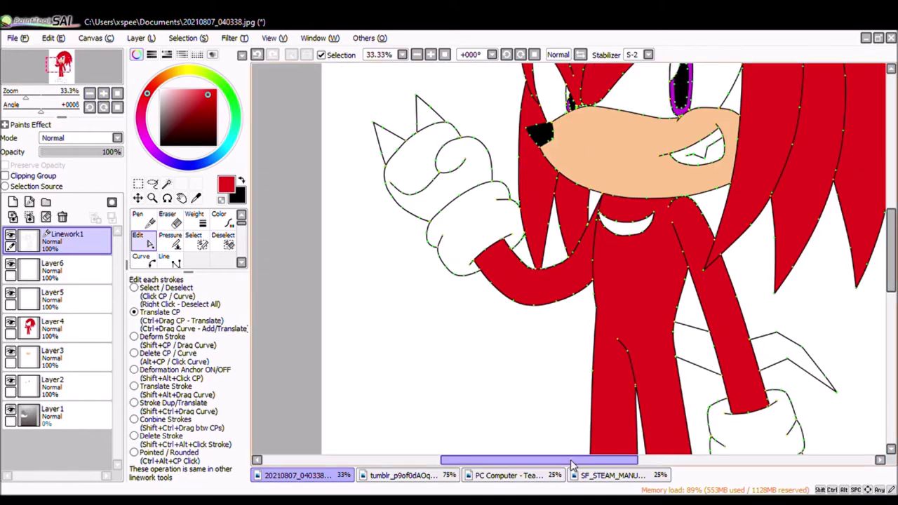
# Step: Fill the tail with red on Layer4 and touch up its pointed tip with the size 6 Ink Pen
pyautogui.click(68, 331)
pyautogui.moveTo(533, 280); pyautogui.dragTo(433, 204)
pyautogui.scroll(5, 333, 234)
pyautogui.press('n')
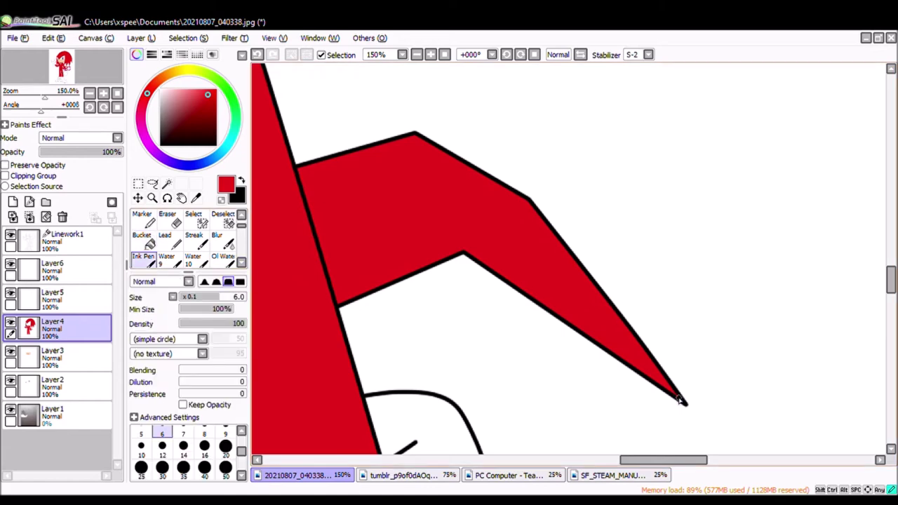
# Step: Touch up leftover gaps in the red fill around the head and quill tips on Layer4 with the size 6 Ink Pen
pyautogui.moveTo(889, 240); pyautogui.dragTo(889, 136)
pyautogui.moveTo(657, 459); pyautogui.dragTo(613, 459)
pyautogui.scroll(-5, 612, 360)
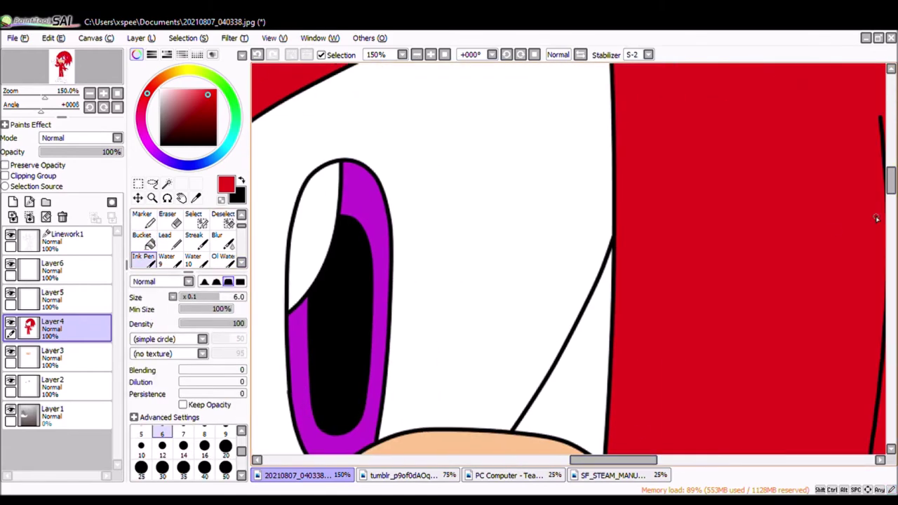
pyautogui.click(149, 242)
pyautogui.moveTo(888, 190); pyautogui.dragTo(888, 175)
pyautogui.press('n')
pyautogui.scroll(-5, 613, 251)
pyautogui.moveTo(622, 463); pyautogui.dragTo(591, 463)
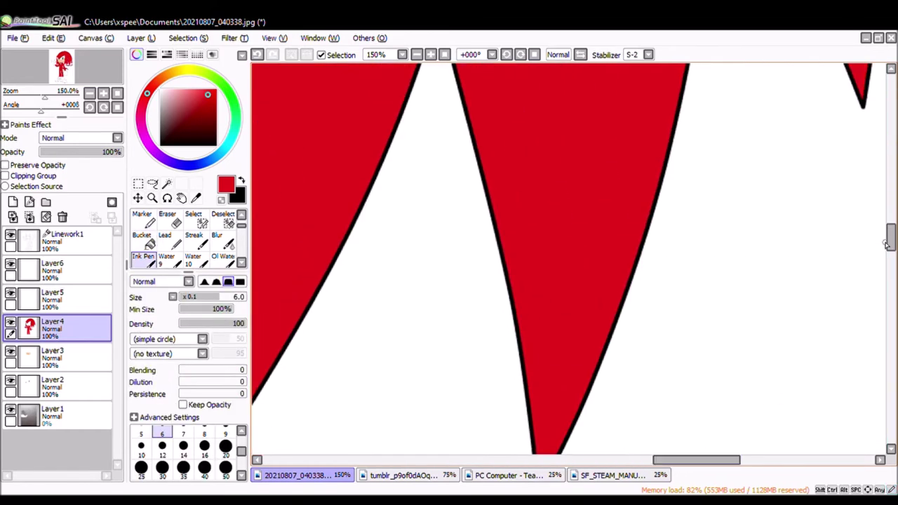
pyautogui.moveTo(889, 246)
pyautogui.mouseDown()
pyautogui.moveTo(888, 356)
pyautogui.moveTo(893, 244)
pyautogui.mouseUp()
pyautogui.hscroll(-2, 888, 357)
# Step: Choose light grey and fill both gloves and their cuffs on Layer5 with the Bucket
pyautogui.click(90, 93)
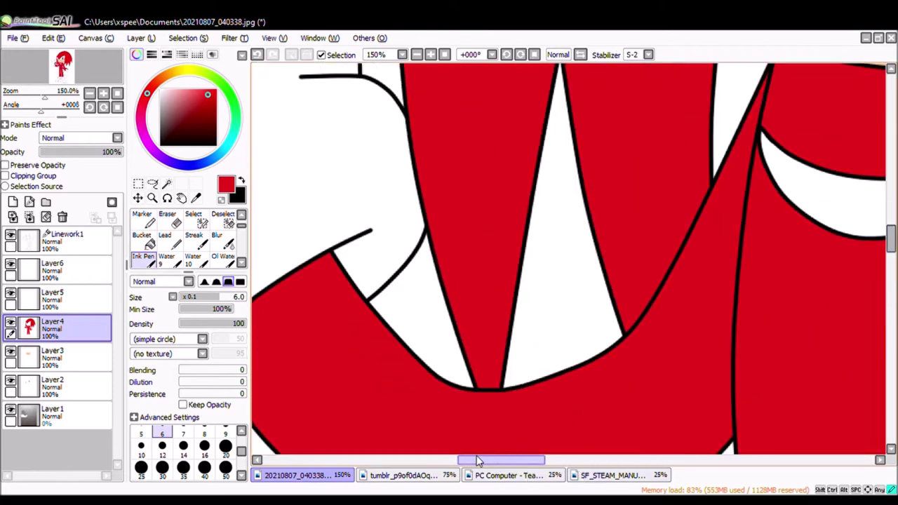
pyautogui.click(89, 93)
pyautogui.click(89, 92)
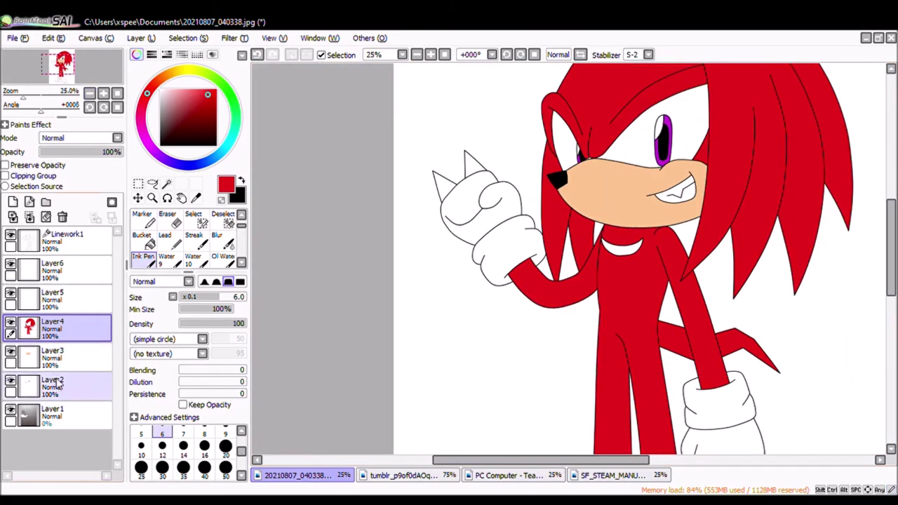
pyautogui.click(70, 299)
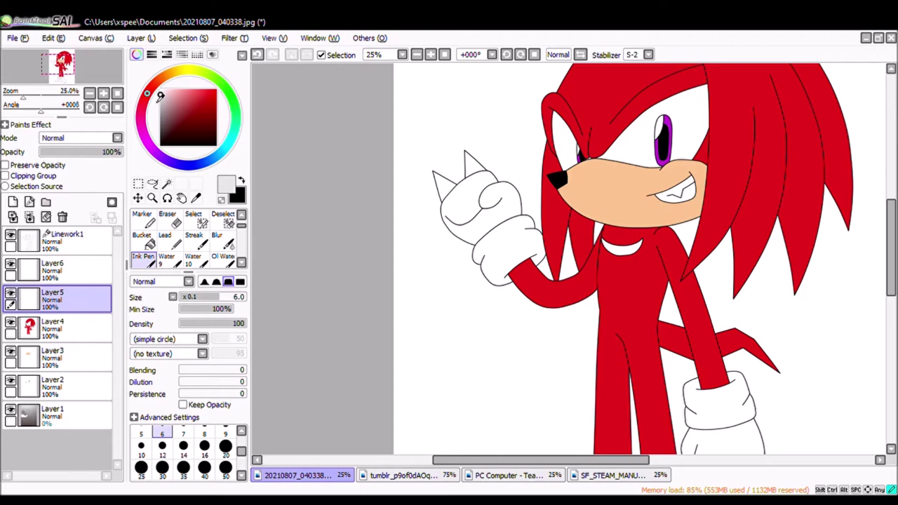
pyautogui.click(144, 239)
pyautogui.scroll(-2, 631, 280)
pyautogui.click(722, 376)
pyautogui.click(719, 323)
pyautogui.click(503, 172)
pyautogui.click(491, 147)
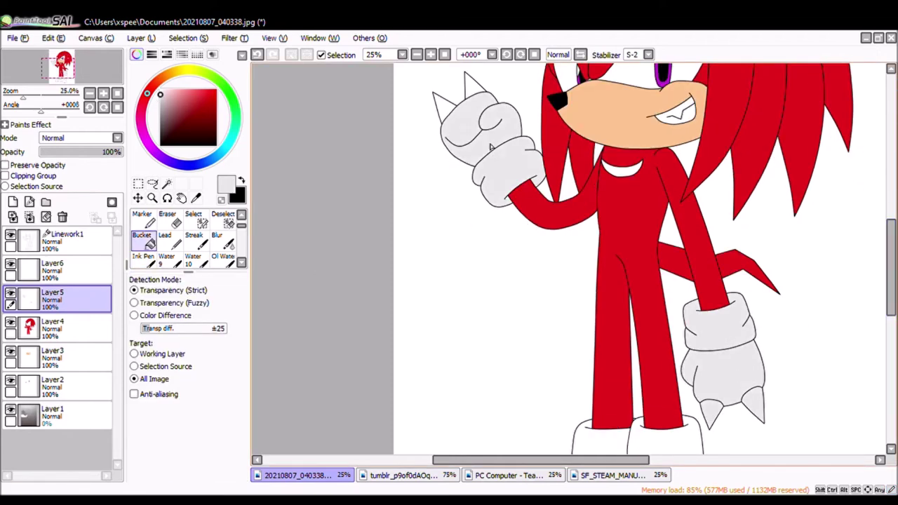
# Step: Sample the grey of the shoe plates from the PC Computer - Team Sonic Racing reference image
pyautogui.scroll(-3, 468, 93)
pyautogui.click(611, 474)
pyautogui.click(493, 476)
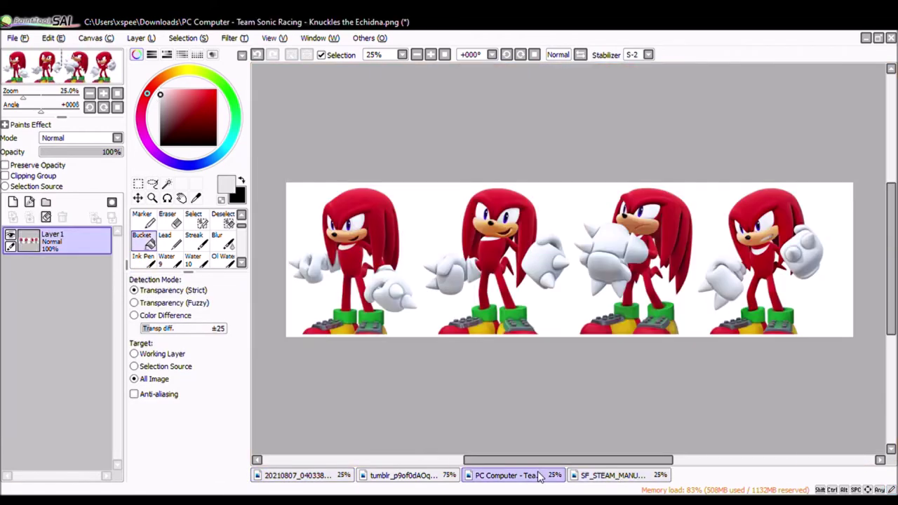
pyautogui.scroll(4, 617, 266)
pyautogui.scroll(-3, 632, 281)
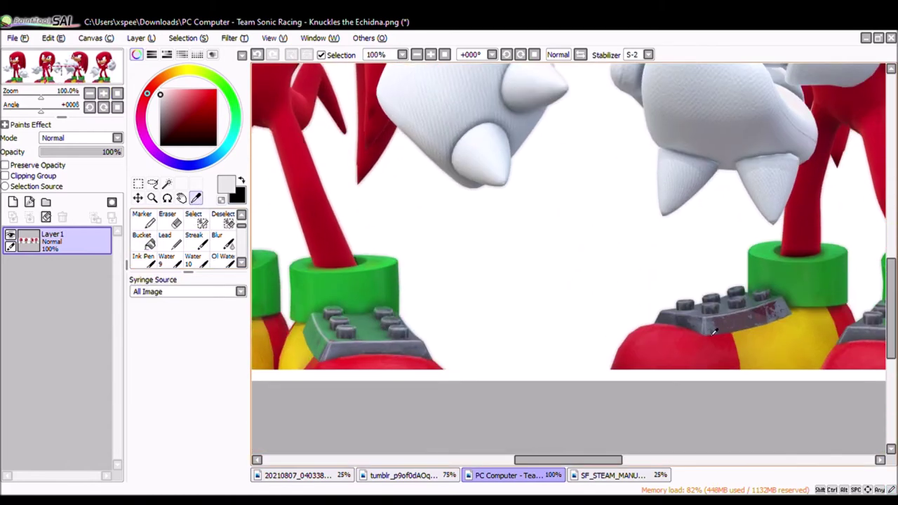
pyautogui.keyDown('alt'); pyautogui.click(711, 331); pyautogui.keyUp('alt')
pyautogui.click(703, 327)
pyautogui.hscroll(5, 508, 447)
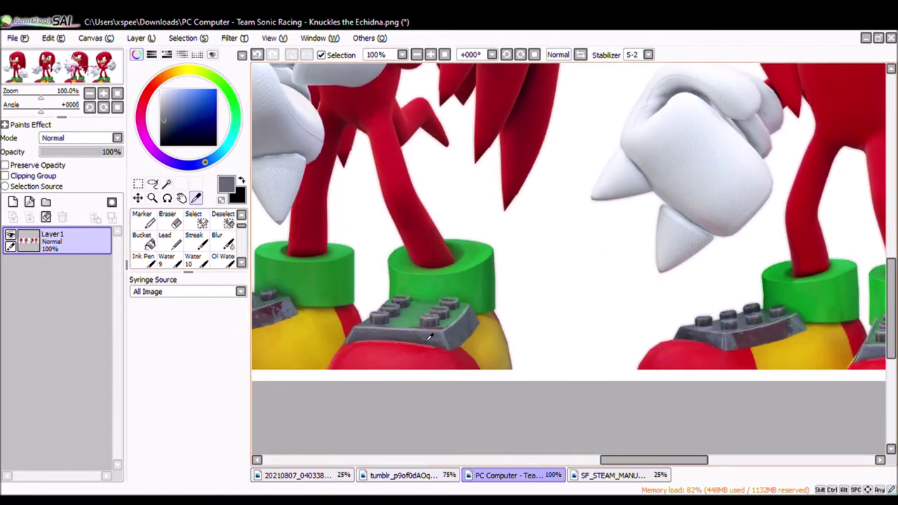
# Step: Return to the drawing and fill the top plates of both shoes with a lighter bluish grey on Layer5
pyautogui.click(298, 475)
pyautogui.click(142, 239)
pyautogui.click(568, 298)
pyautogui.hotkey('ctrl', 'z')
pyautogui.click(568, 298)
pyautogui.click(705, 306)
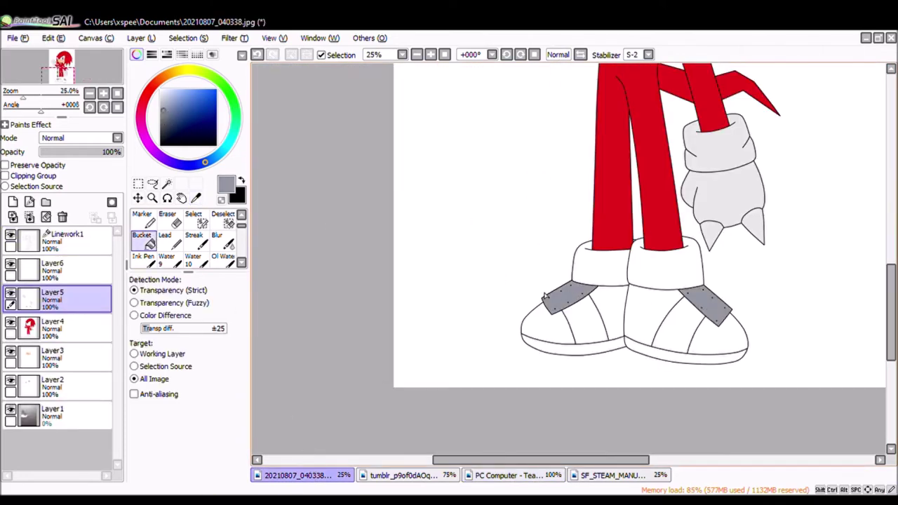
# Step: Sample the grey of the shoe soles from the SF_STEAM_MANUAL reference image and fill both soles in the drawing on Layer5
pyautogui.click(610, 475)
pyautogui.scroll(-5, 814, 327)
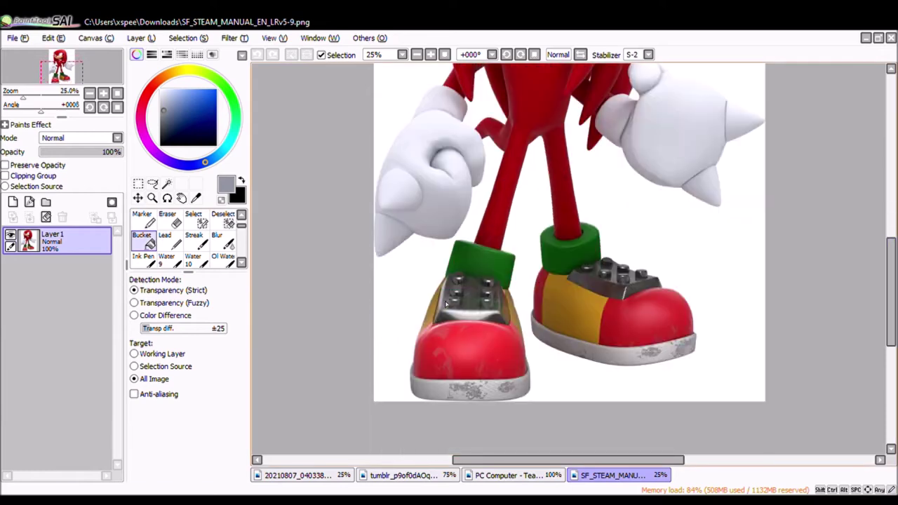
pyautogui.click(444, 398)
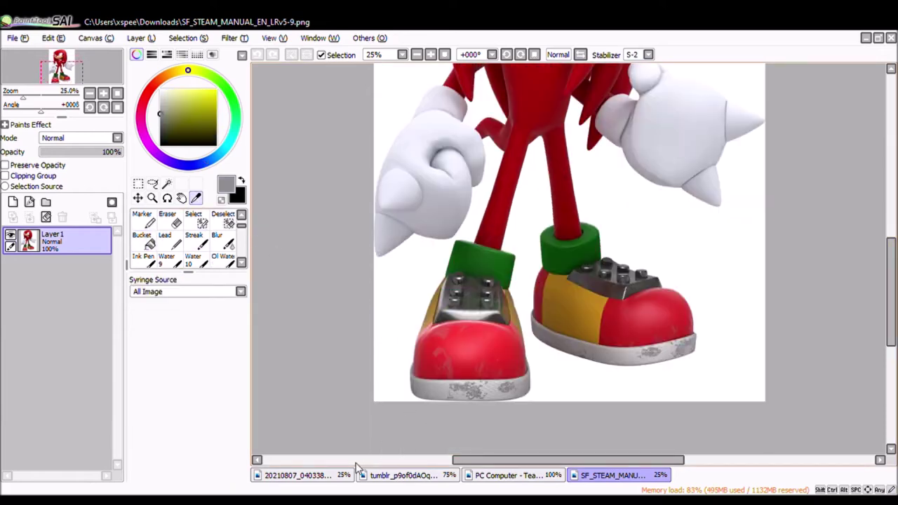
pyautogui.click(298, 475)
pyautogui.click(142, 238)
pyautogui.click(571, 344)
pyautogui.click(684, 354)
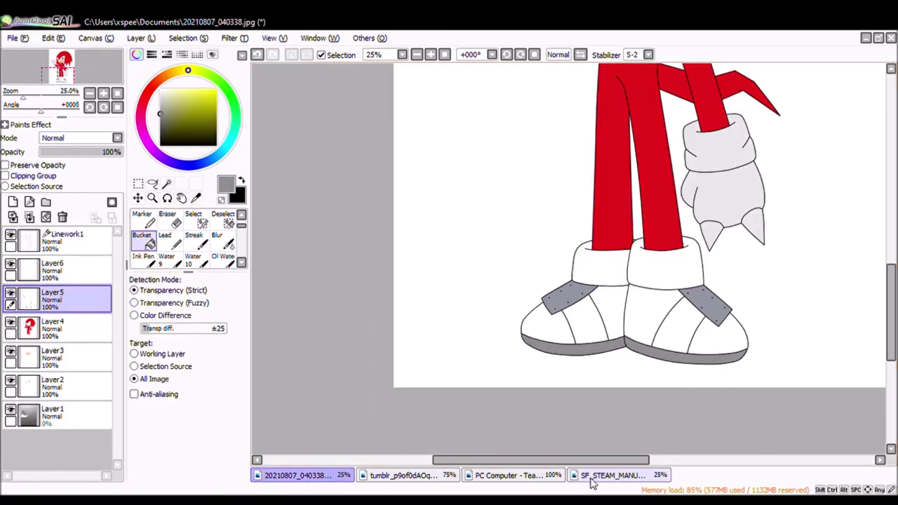
# Step: Sample the shoe red from the SF_STEAM_MANUAL reference image and fill the toe and heel sections of both shoes on Layer5
pyautogui.click(610, 475)
pyautogui.keyDown('alt'); pyautogui.click(456, 365); pyautogui.keyUp('alt')
pyautogui.click(298, 474)
pyautogui.click(142, 238)
pyautogui.click(561, 326)
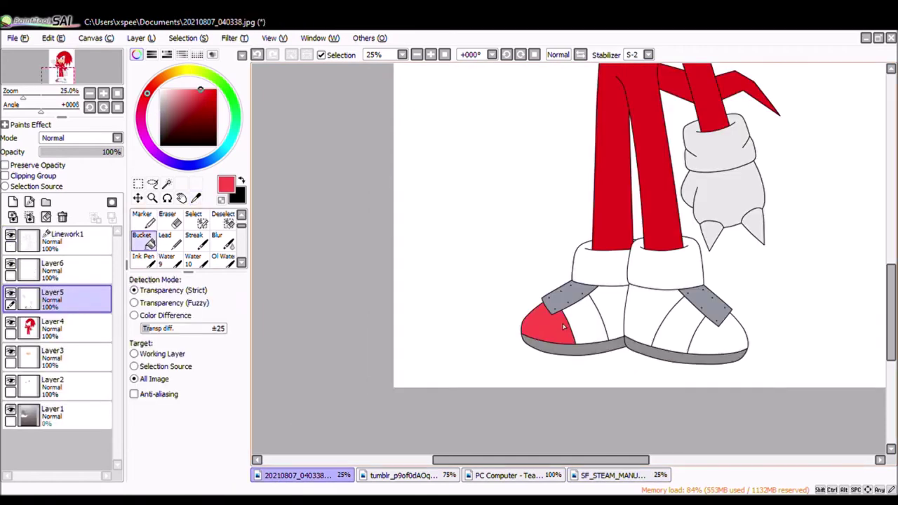
pyautogui.click(608, 319)
pyautogui.click(642, 316)
pyautogui.click(708, 340)
# Step: Choose a light yellow and fill the stripe on each shoe on Layer5 with the Bucket
pyautogui.click(184, 70)
pyautogui.click(586, 323)
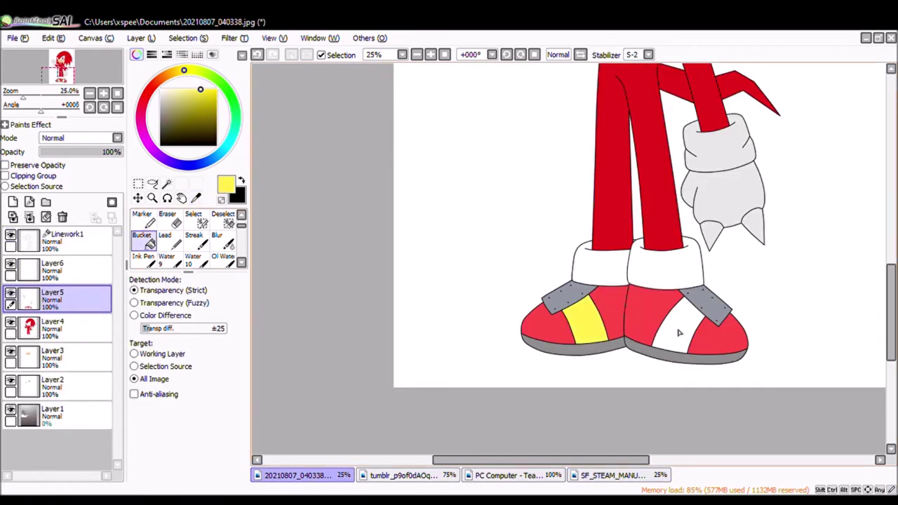
pyautogui.click(678, 333)
# Step: Try a bright green fill on both ankle cuffs on Layer5, and undo the two fills
pyautogui.click(228, 93)
pyautogui.click(206, 97)
pyautogui.click(600, 265)
pyautogui.click(663, 265)
pyautogui.hscroll(2, 890, 319)
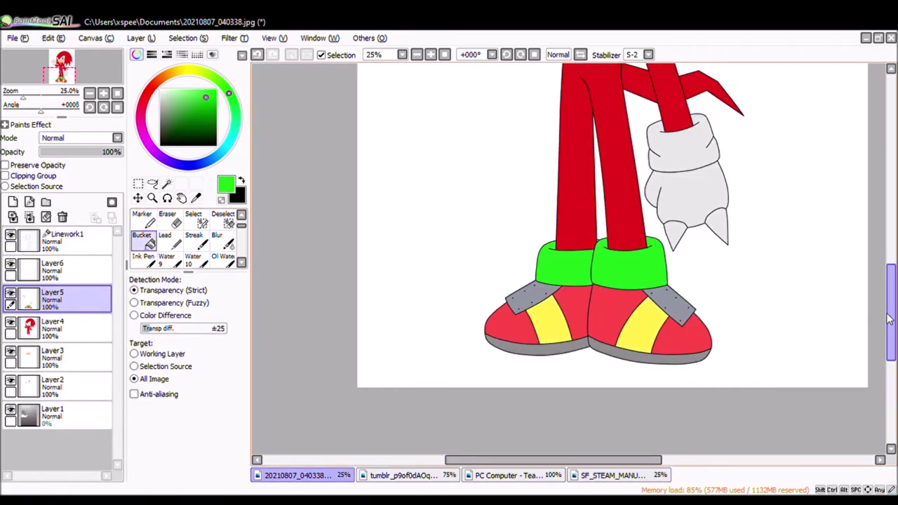
pyautogui.scroll(1, 890, 319)
pyautogui.hotkey('ctrl', 'z')
pyautogui.hotkey('ctrl', 'z')
# Step: Fill both ankle cuffs on Layer5 with a slightly darker green
pyautogui.click(103, 93)
pyautogui.click(561, 365)
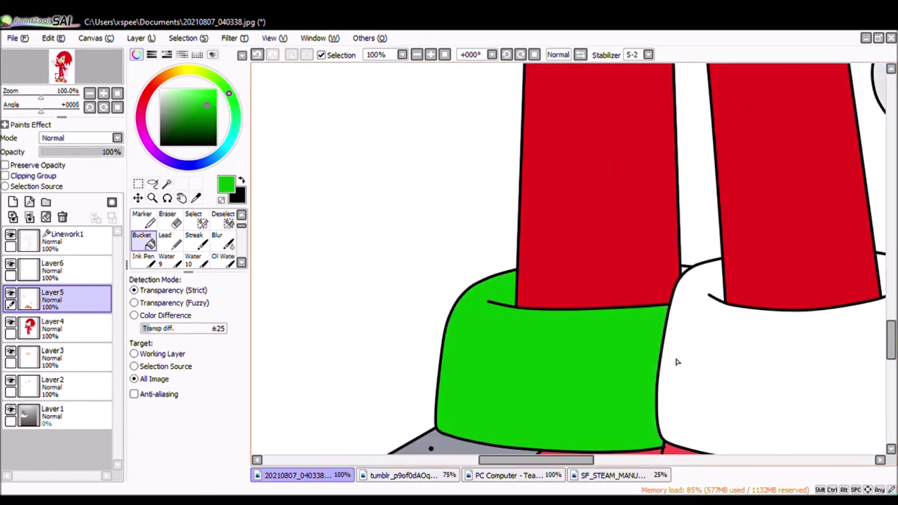
pyautogui.click(677, 357)
# Step: Sample the body red and touch up the gap in the red fill under the chin on Layer4 with the size 6 Ink Pen
pyautogui.moveTo(568, 464); pyautogui.dragTo(592, 465)
pyautogui.moveTo(891, 340); pyautogui.dragTo(892, 231)
pyautogui.keyDown('alt'); pyautogui.click(638, 281); pyautogui.keyUp('alt')
pyautogui.keyDown('ctrl'); pyautogui.click(639, 281); pyautogui.keyUp('ctrl')
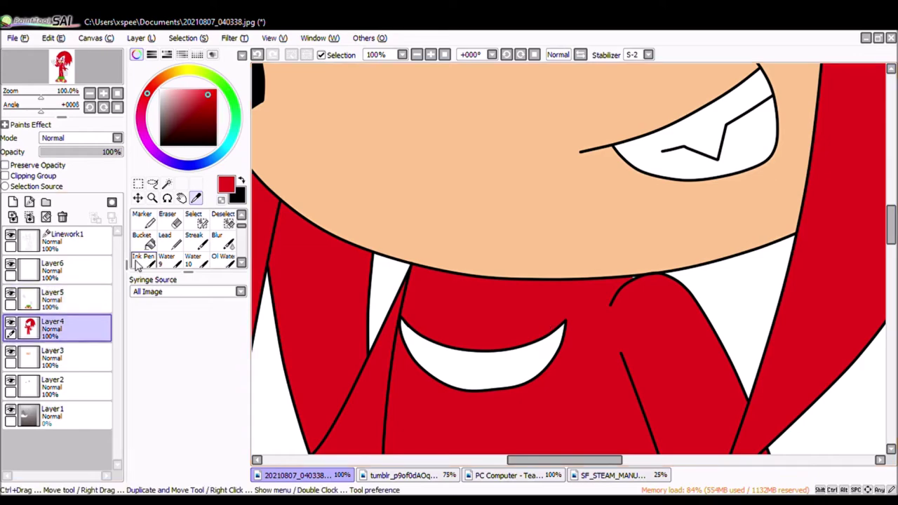
pyautogui.press('n')
pyautogui.scroll(-15, 706, 398)
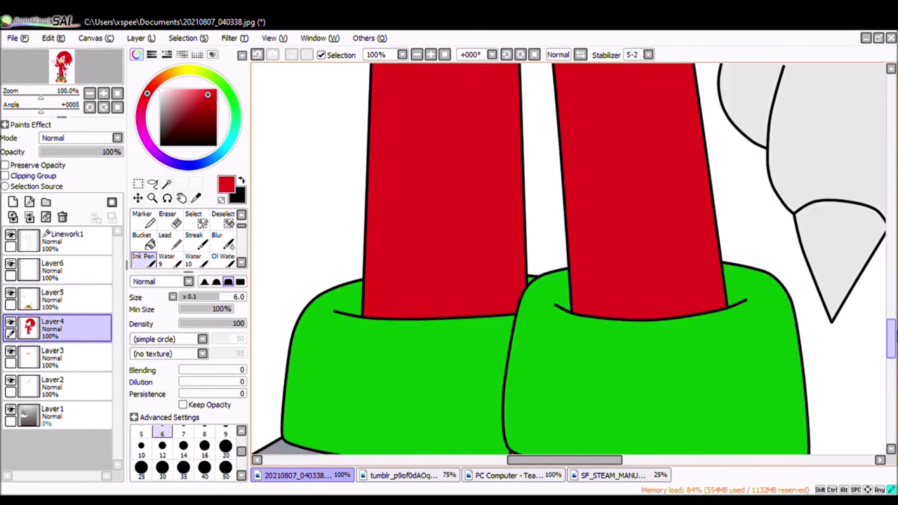
# Step: Sample the glove grey and touch up the claw tips of both gloves on Layer5 with the size 6 Ink Pen
pyautogui.scroll(-10, 561, 280)
pyautogui.hscroll(8, 561, 280)
pyautogui.keyDown('alt'); pyautogui.click(447, 219); pyautogui.keyUp('alt')
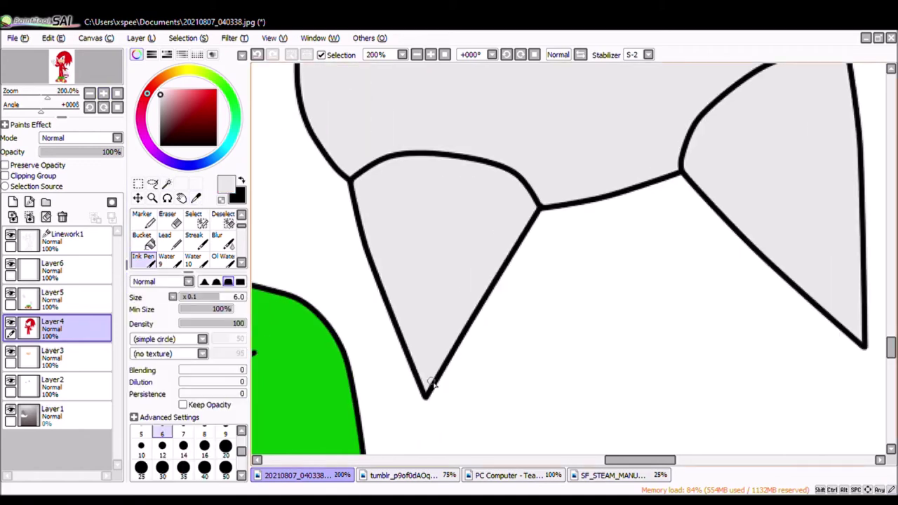
pyautogui.keyDown('ctrl'); pyautogui.click(343, 354); pyautogui.keyUp('ctrl')
pyautogui.hscroll(-10, 792, 351)
pyautogui.moveTo(889, 347); pyautogui.dragTo(892, 205)
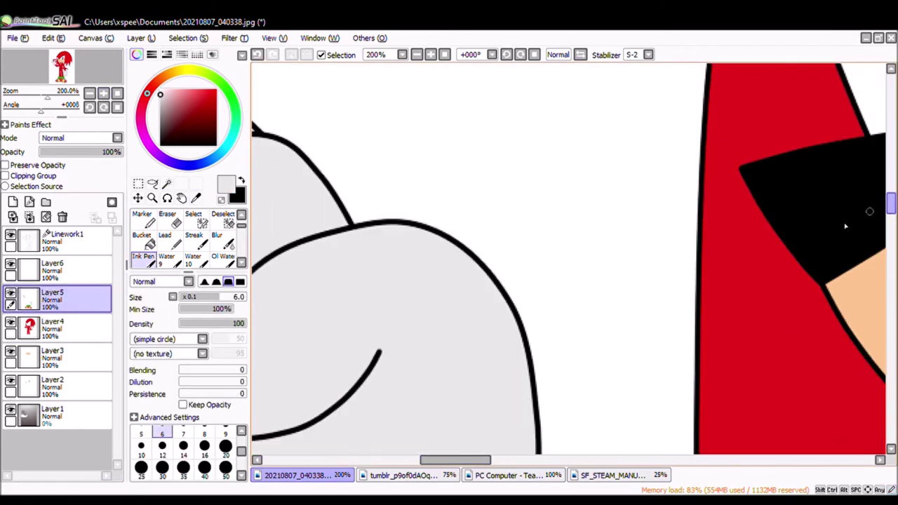
pyautogui.moveTo(456, 459); pyautogui.dragTo(399, 459)
pyautogui.scroll(5, 579, 172)
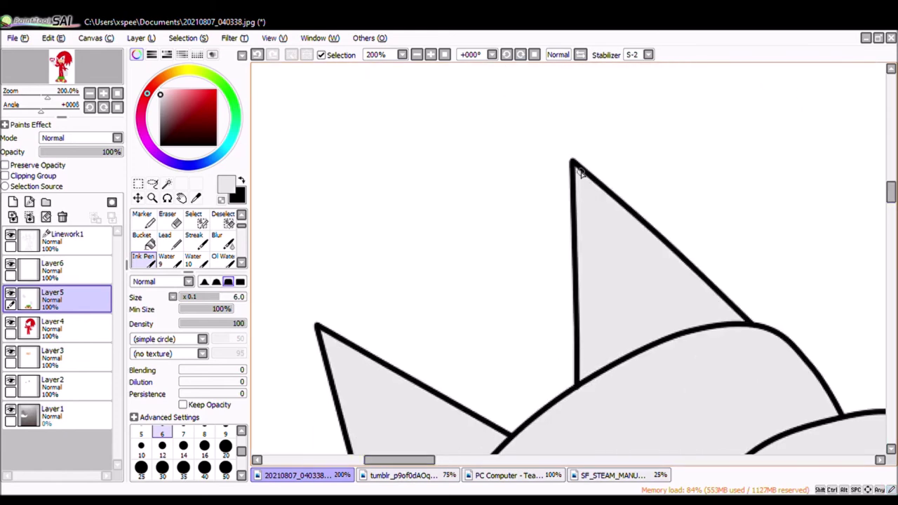
# Step: Set Layer6 to Multiply mode, sample the body red, and set the Ink Pen's size to 14
pyautogui.click(89, 92)
pyautogui.click(89, 93)
pyautogui.moveTo(546, 463); pyautogui.dragTo(572, 464)
pyautogui.moveTo(892, 249)
pyautogui.mouseDown()
pyautogui.moveTo(895, 288)
pyautogui.moveTo(895, 274)
pyautogui.mouseUp()
pyautogui.click(56, 270)
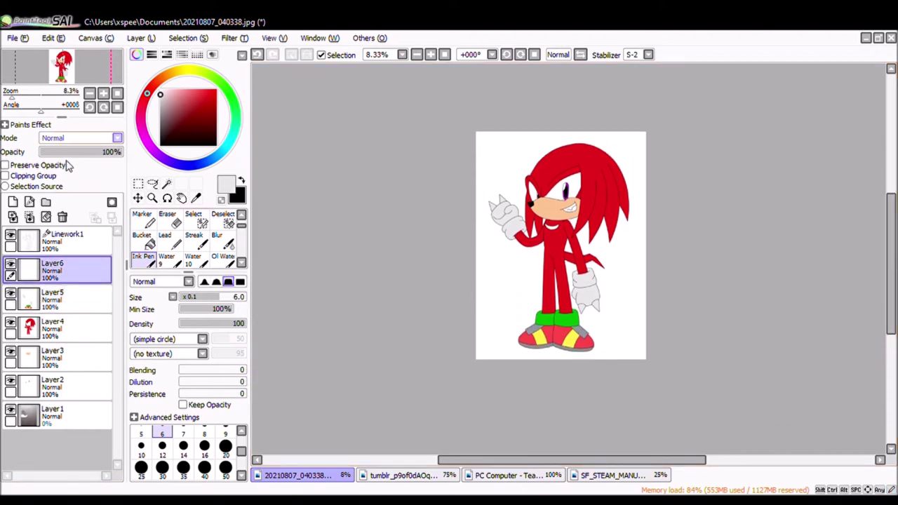
pyautogui.click(195, 198)
pyautogui.click(103, 93)
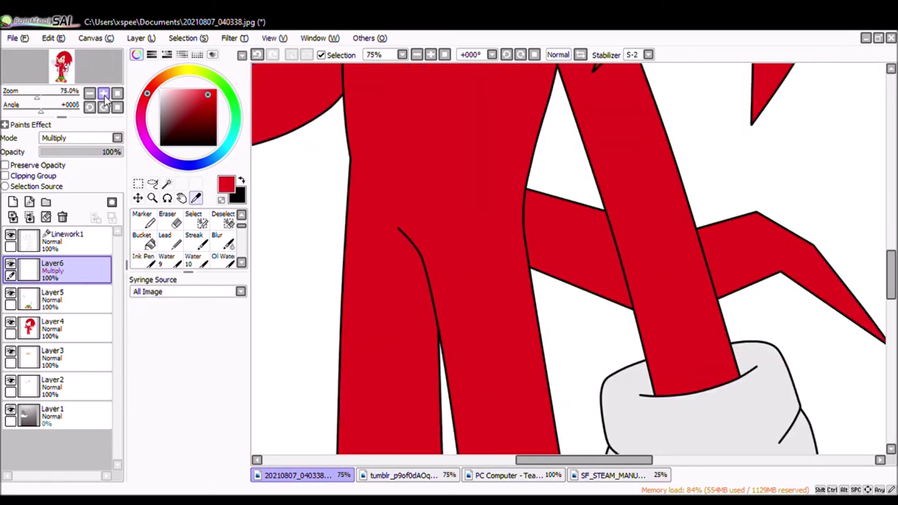
pyautogui.click(103, 93)
pyautogui.click(103, 94)
pyautogui.click(589, 247)
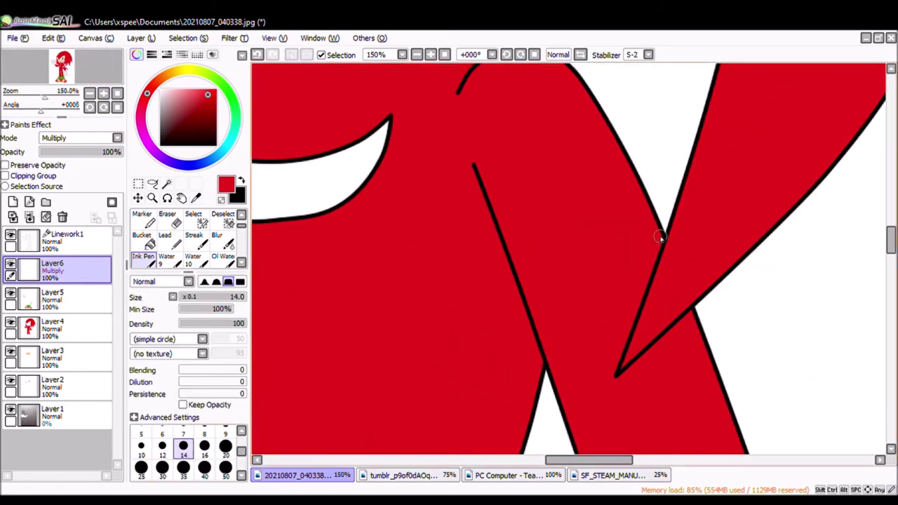
# Step: Try a grey shadow on the arm beside the overlapping quill tip on Layer6, trimming its overhang with the size 12 Eraser
pyautogui.moveTo(671, 223)
pyautogui.mouseDown()
pyautogui.moveTo(610, 374)
pyautogui.moveTo(659, 218)
pyautogui.moveTo(631, 332)
pyautogui.mouseUp()
pyautogui.click(103, 93)
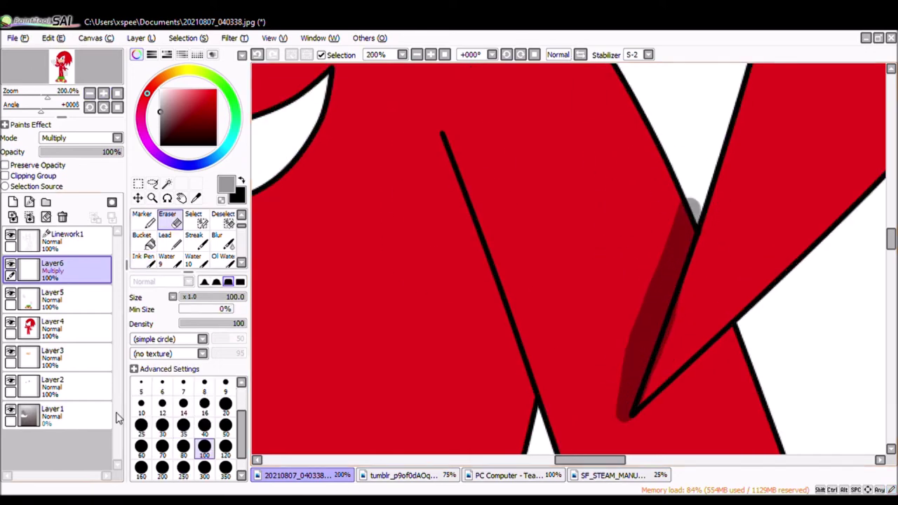
pyautogui.press('e')
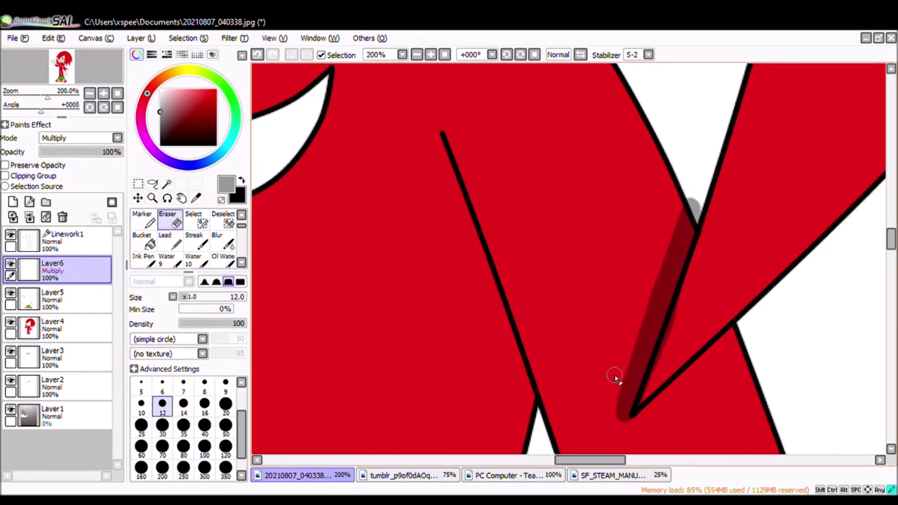
pyautogui.moveTo(691, 200); pyautogui.dragTo(700, 221)
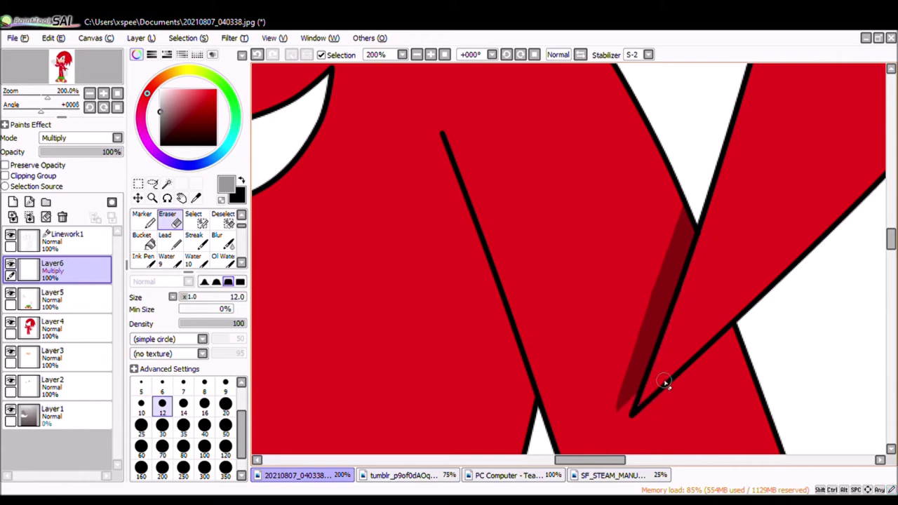
pyautogui.hotkey('ctrl', 'z')
pyautogui.hotkey('ctrl', 'z')
pyautogui.hotkey('ctrl', 'y')
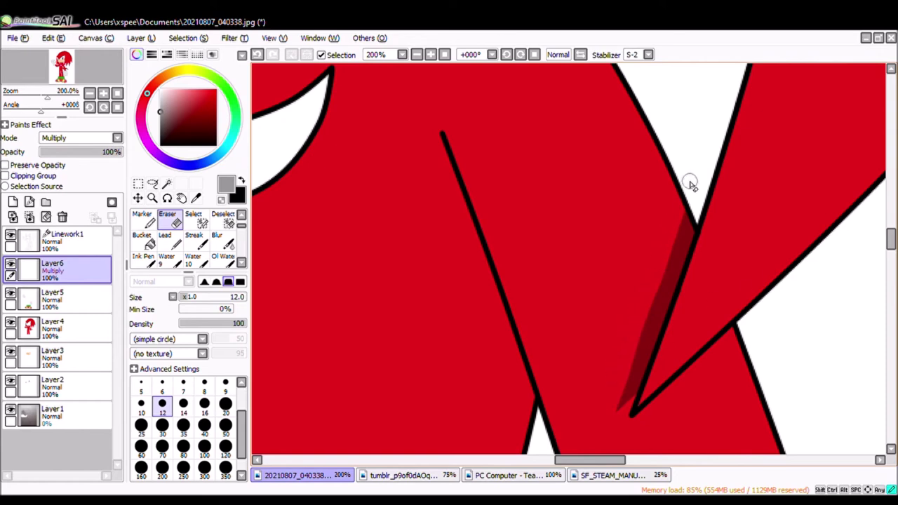
# Step: Remove the trial shadow beside the quill tip on Layer6 and return to the Ink Pen
pyautogui.moveTo(893, 238); pyautogui.dragTo(893, 244)
pyautogui.moveTo(690, 105); pyautogui.dragTo(663, 204)
pyautogui.moveTo(686, 249); pyautogui.dragTo(633, 262)
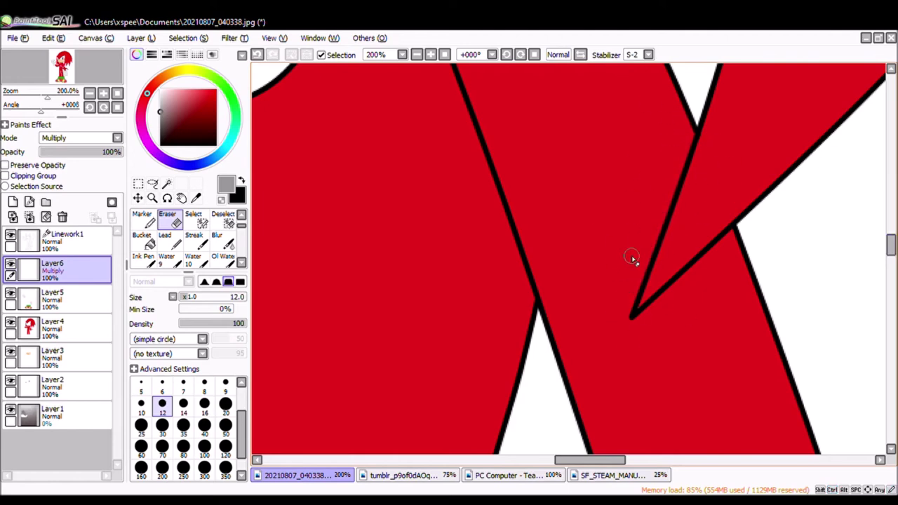
pyautogui.scroll(2, 633, 263)
pyautogui.press('n')
pyautogui.hotkey('ctrl', 'z')
# Step: Repaint the grey shadow beside the quill tip with the size 14 Ink Pen and trim its ends with the size 12 Eraser
pyautogui.moveTo(695, 207)
pyautogui.mouseDown()
pyautogui.moveTo(663, 270)
pyautogui.moveTo(645, 327)
pyautogui.moveTo(683, 224)
pyautogui.moveTo(628, 396)
pyautogui.mouseUp()
pyautogui.hotkey('ctrl', 'z')
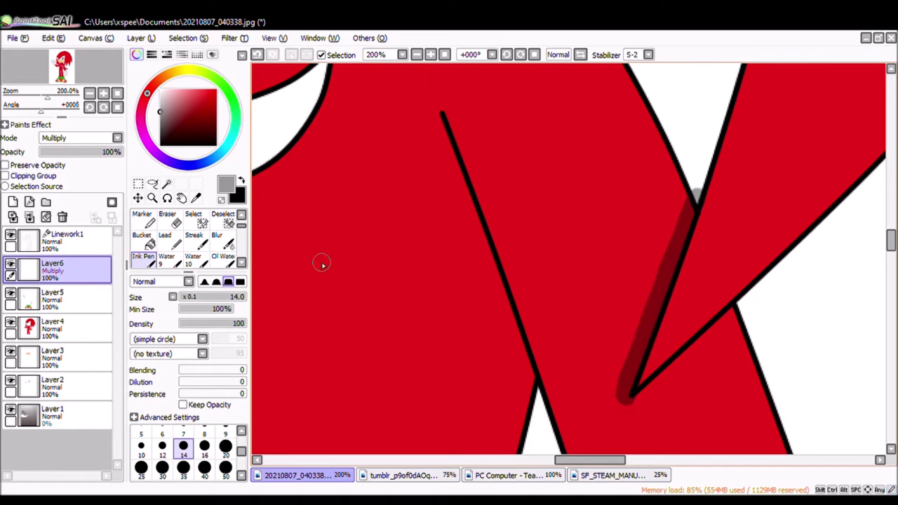
pyautogui.press('e')
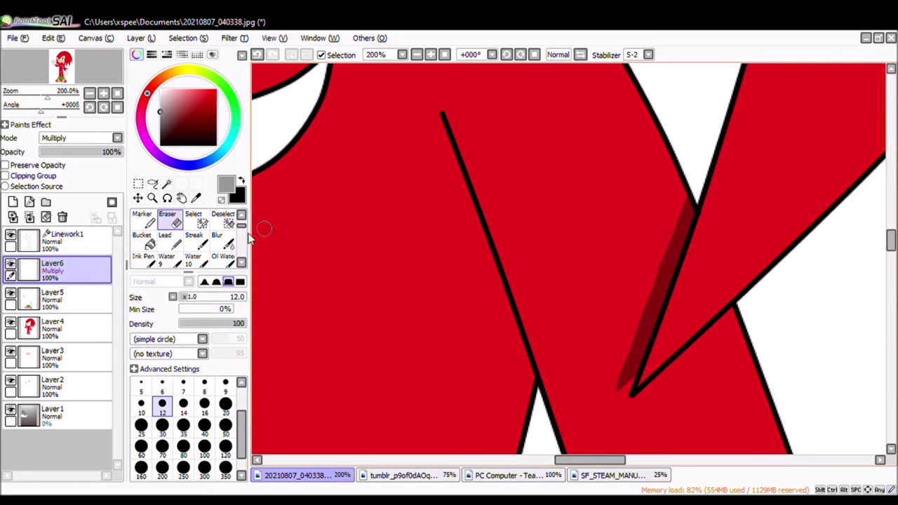
pyautogui.press('n')
pyautogui.press('e')
pyautogui.moveTo(704, 229)
pyautogui.mouseDown()
pyautogui.moveTo(570, 126)
pyautogui.moveTo(616, 272)
pyautogui.mouseUp()
# Step: Paint a grey shadow on the tail along the arm's edge on Layer6 and erase the parts outside the tail
pyautogui.press('n')
pyautogui.hotkey('ctrl', 'z')
pyautogui.moveTo(563, 114); pyautogui.dragTo(642, 396)
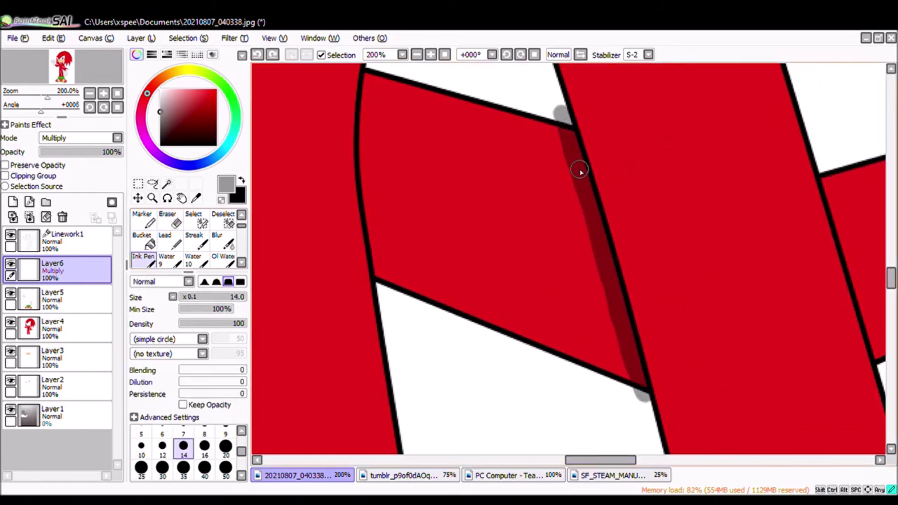
pyautogui.press('e')
pyautogui.moveTo(553, 106); pyautogui.dragTo(570, 124)
pyautogui.moveTo(627, 390); pyautogui.dragTo(644, 398)
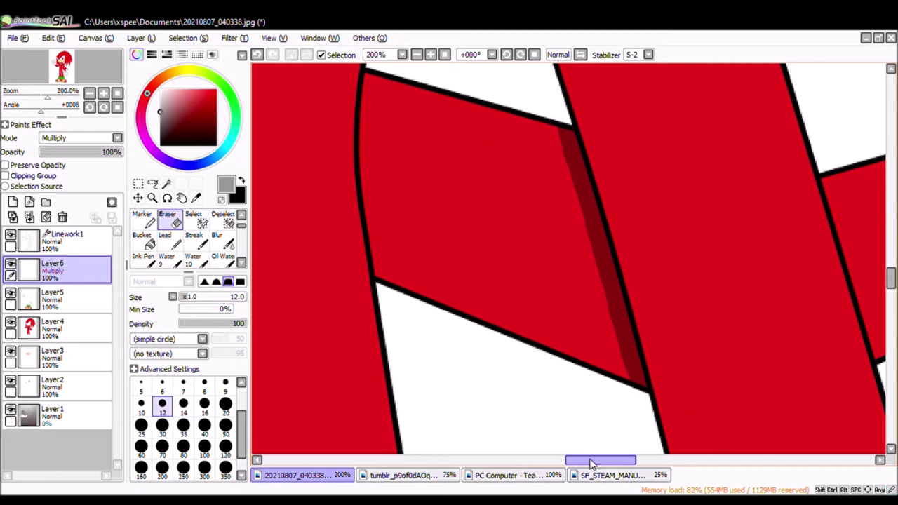
# Step: Hide the red fill around the chin and chest by setting Layer4's opacity to 0%
pyautogui.scroll(-5, 521, 433)
pyautogui.scroll(3, 522, 433)
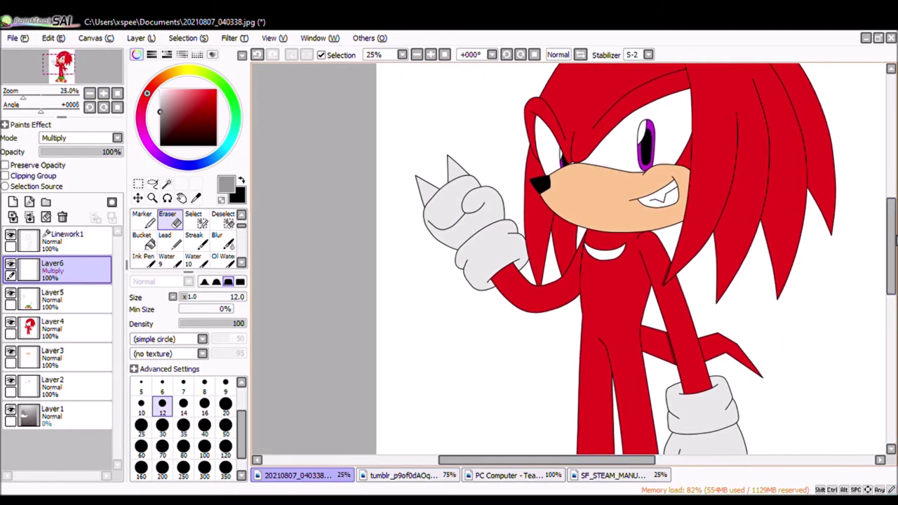
pyautogui.scroll(1, 589, 258)
pyautogui.click(103, 93)
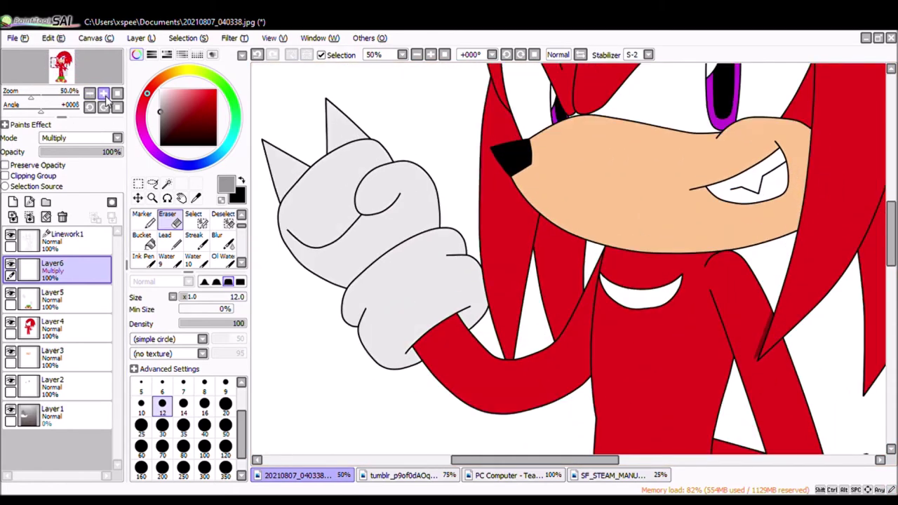
pyautogui.click(103, 93)
pyautogui.press('n')
pyautogui.click(68, 330)
pyautogui.press('0')
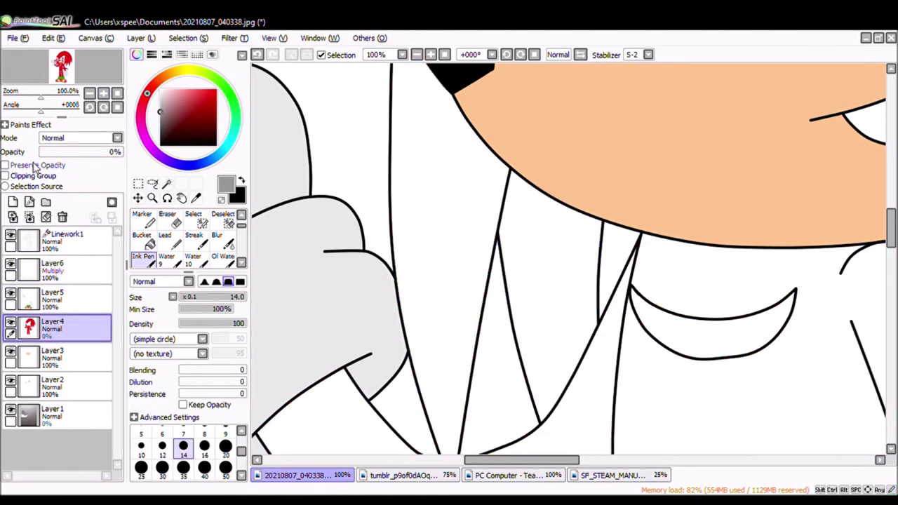
# Step: Fill the back quill area beneath the chin with the grey shadow on Layer6, and restore Layer4's opacity to 100%
pyautogui.press('g')
pyautogui.hotkey('ctrl', 'z')
pyautogui.click(68, 329)
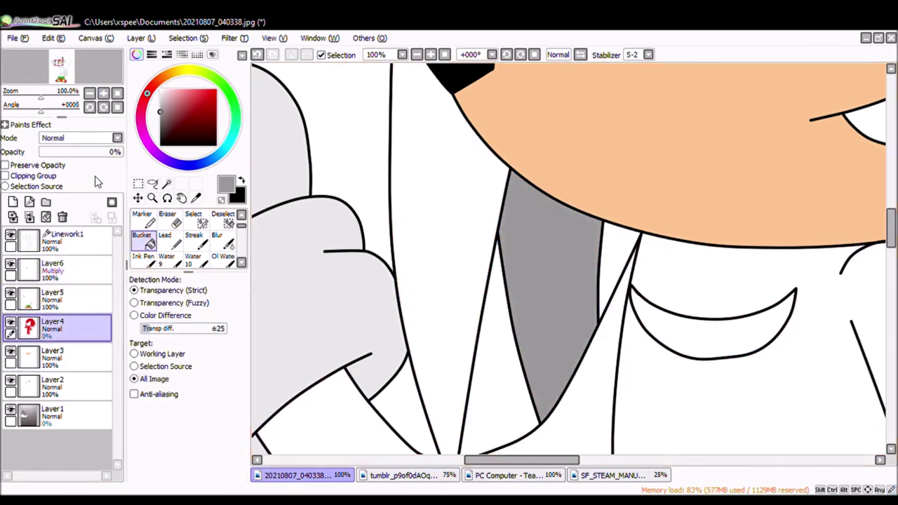
pyautogui.moveTo(77, 151); pyautogui.dragTo(168, 160)
pyautogui.click(89, 93)
pyautogui.click(89, 93)
pyautogui.click(89, 93)
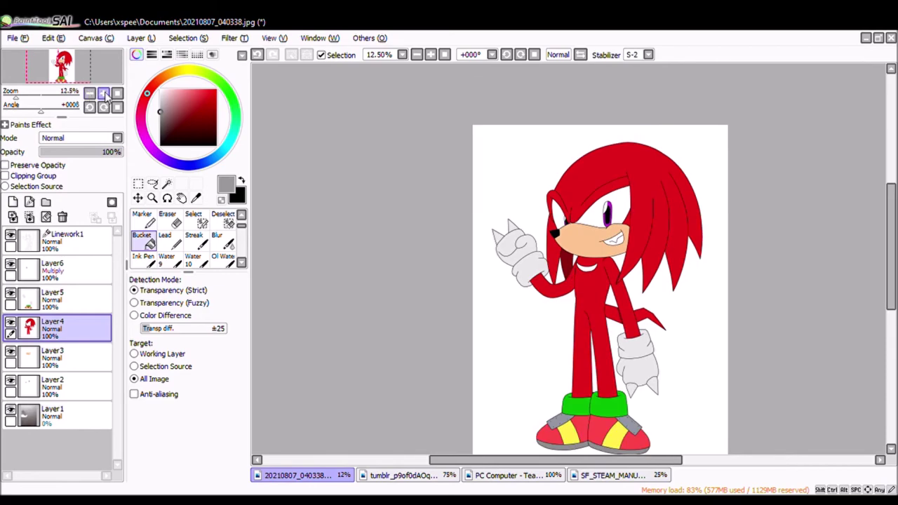
# Step: Sample the red of the shoes, adjust it to a slightly darker shade, and select Layer5
pyautogui.click(103, 93)
pyautogui.click(103, 93)
pyautogui.click(103, 94)
pyautogui.click(103, 93)
pyautogui.moveTo(500, 466); pyautogui.dragTo(577, 467)
pyautogui.scroll(5, 879, 178)
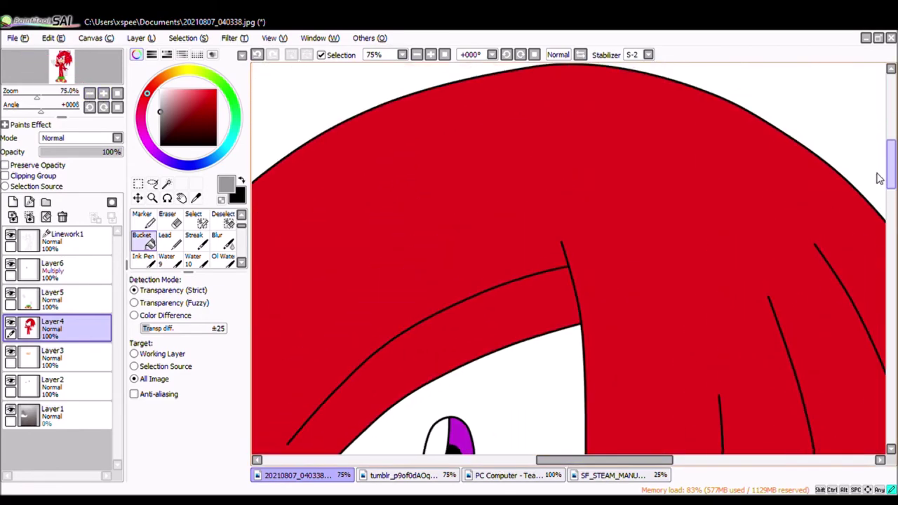
pyautogui.scroll(-10, 879, 178)
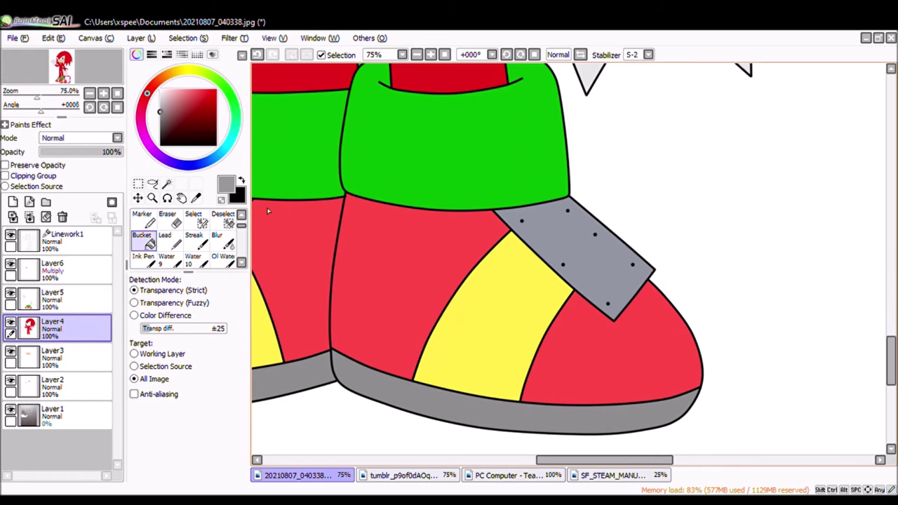
pyautogui.click(195, 197)
pyautogui.click(200, 89)
pyautogui.click(52, 295)
# Step: Refill the red sections of both shoes with the darker red on Layer5, keeping the layer's opacity at 100%
pyautogui.moveTo(106, 152); pyautogui.dragTo(40, 152)
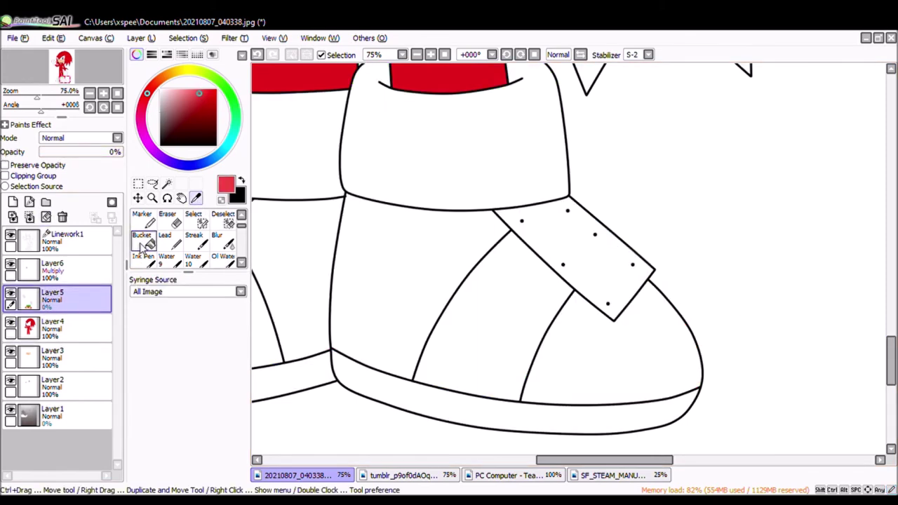
pyautogui.click(149, 242)
pyautogui.moveTo(579, 467); pyautogui.dragTo(513, 466)
pyautogui.hotkey('ctrl', 'z')
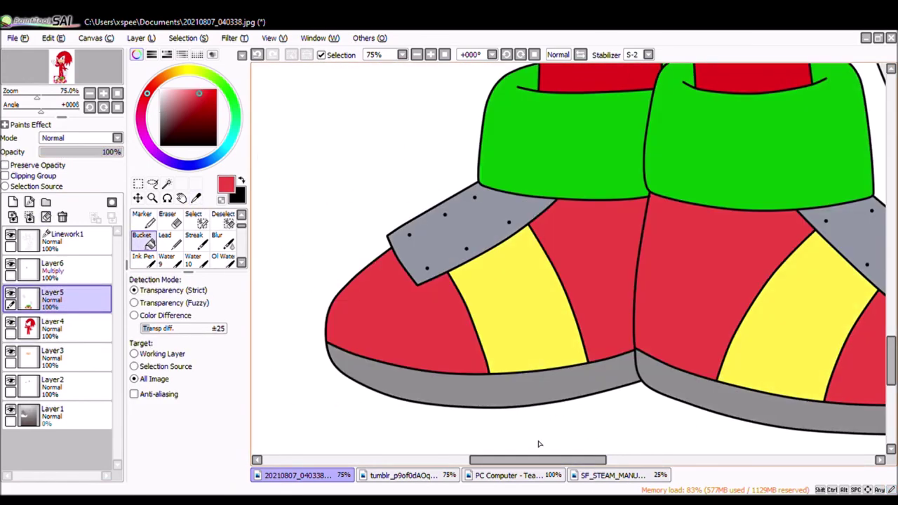
pyautogui.moveTo(79, 155); pyautogui.dragTo(123, 152)
# Step: Add a new linework layer directly above Layer6 for the head area, undoing the ordinary layer created first
pyautogui.moveTo(891, 354); pyautogui.dragTo(869, 188)
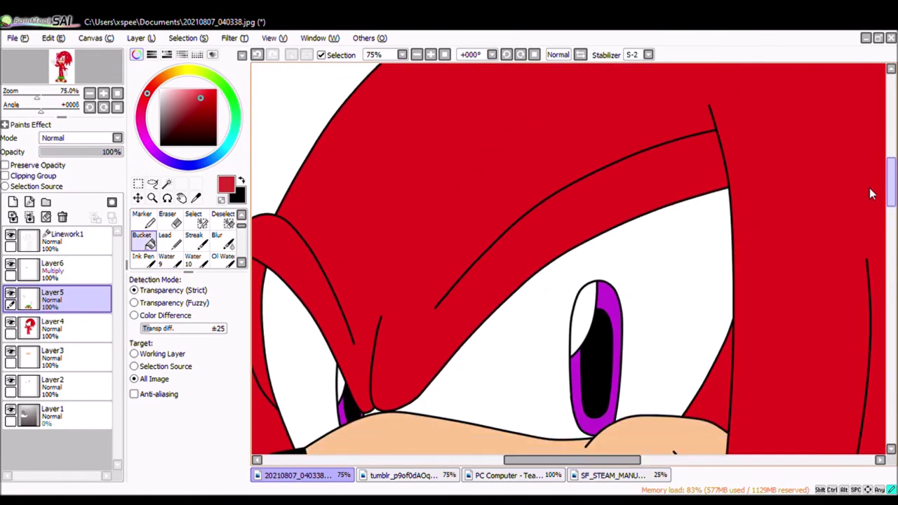
pyautogui.scroll(-1, 771, 315)
pyautogui.moveTo(571, 460); pyautogui.dragTo(619, 460)
pyautogui.click(42, 270)
pyautogui.click(12, 202)
pyautogui.hotkey('ctrl', 'z')
pyautogui.click(29, 202)
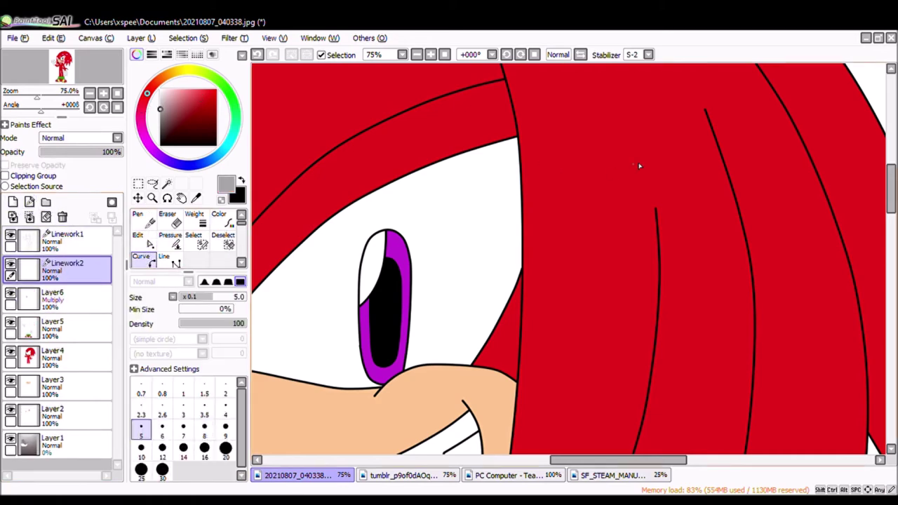
# Step: Draw a grey size 12 curve on Linework2 along the inner side of the front quill line, from its upper end to the tip
pyautogui.press(']')
pyautogui.press(']')
pyautogui.press(']')
pyautogui.press(']')
pyautogui.press(']')
pyautogui.press(']')
pyautogui.click(653, 275)
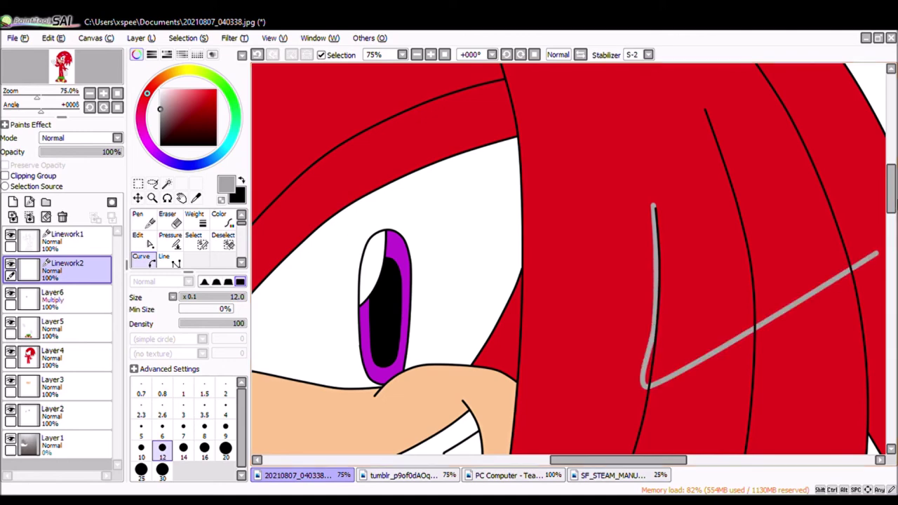
pyautogui.scroll(-5, 618, 351)
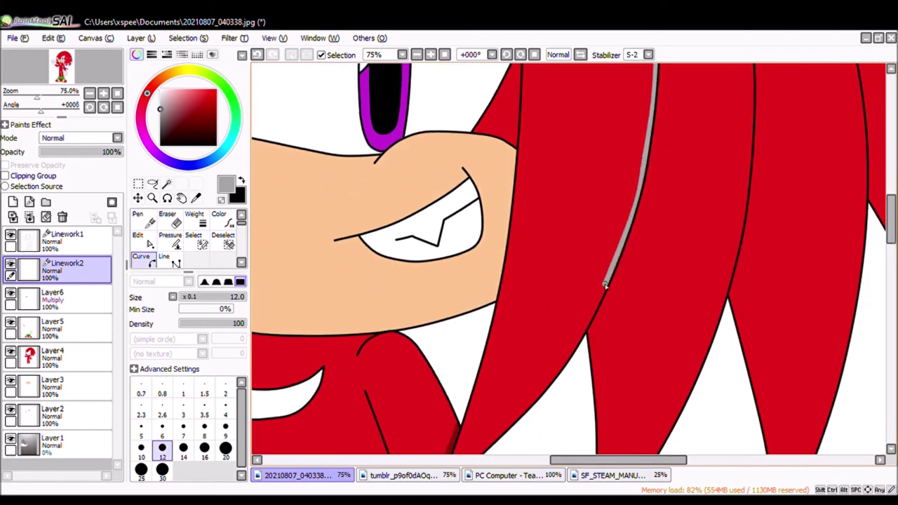
pyautogui.click(528, 406)
pyautogui.hscroll(-2, 841, 252)
pyautogui.scroll(-4, 892, 227)
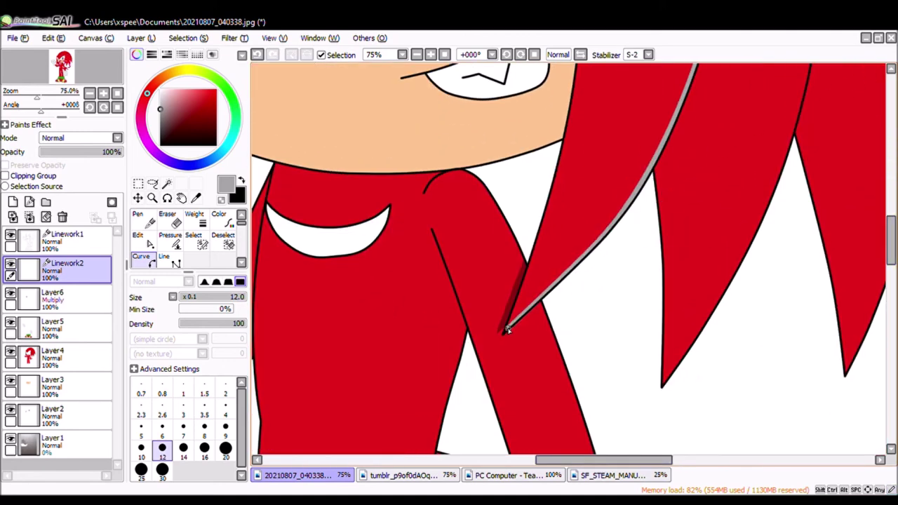
# Step: Trace the second quill's line with a grey size 12 curve, from its upper end on the head down to the tip
pyautogui.hscroll(6, 594, 439)
pyautogui.scroll(5, 594, 439)
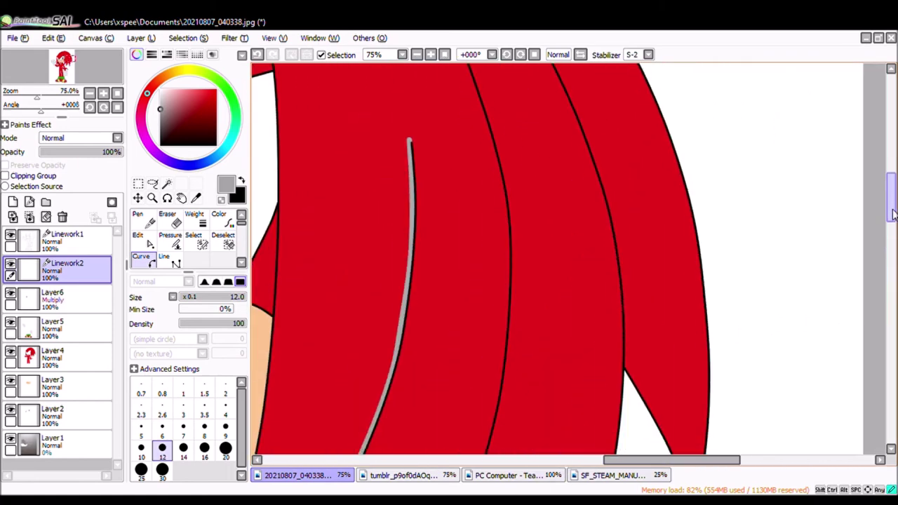
pyautogui.click(457, 221)
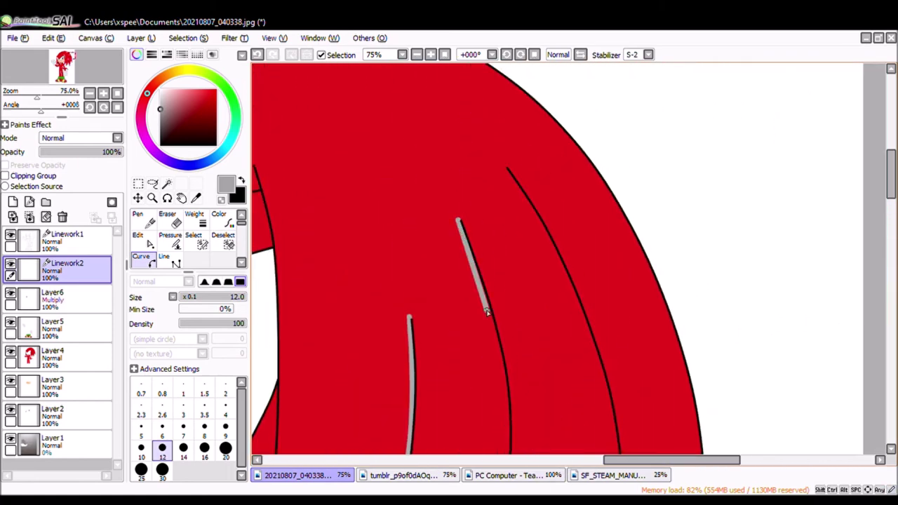
pyautogui.scroll(-5, 508, 441)
pyautogui.scroll(-2, 875, 231)
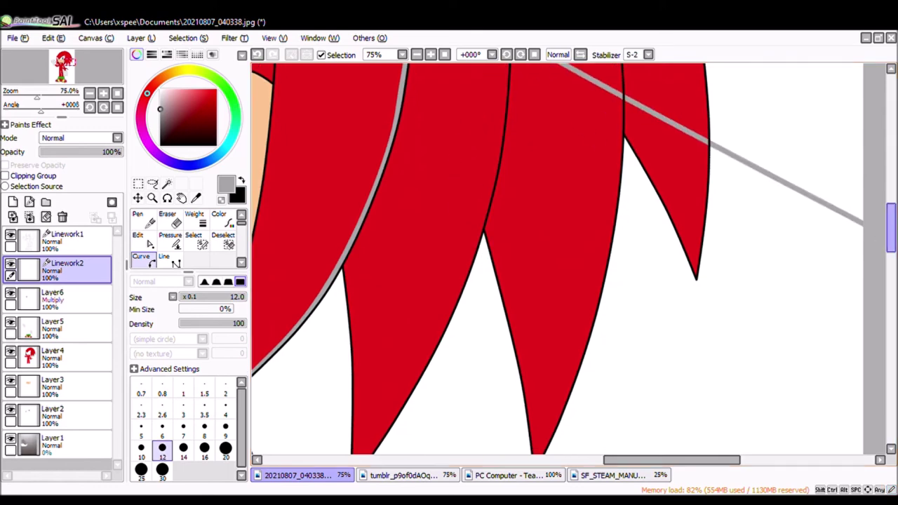
pyautogui.scroll(2, 502, 202)
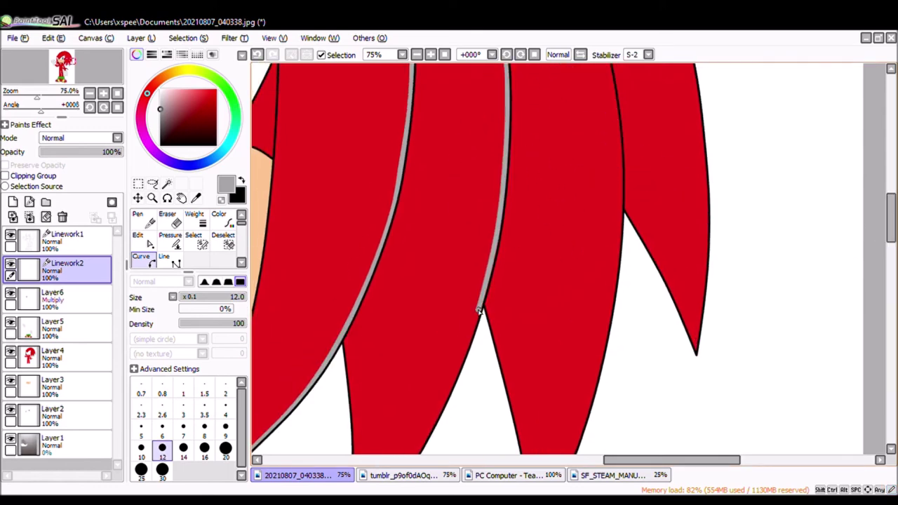
pyautogui.scroll(3, 877, 290)
pyautogui.hscroll(-2, 877, 291)
pyautogui.scroll(-5, 877, 290)
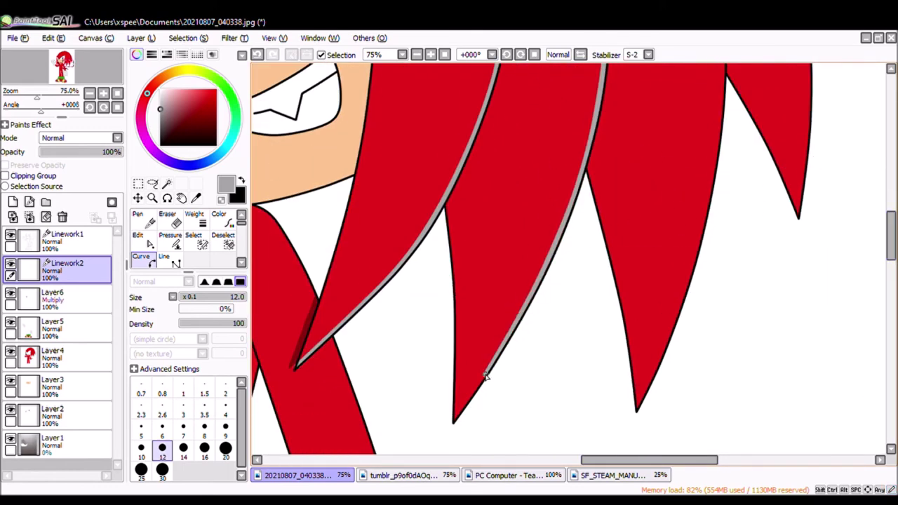
# Step: Draw a grey curve inside the third quill's outline, from the tip up to the line's upper end on the head
pyautogui.scroll(1, 481, 379)
pyautogui.moveTo(667, 460); pyautogui.dragTo(676, 460)
pyautogui.click(634, 421)
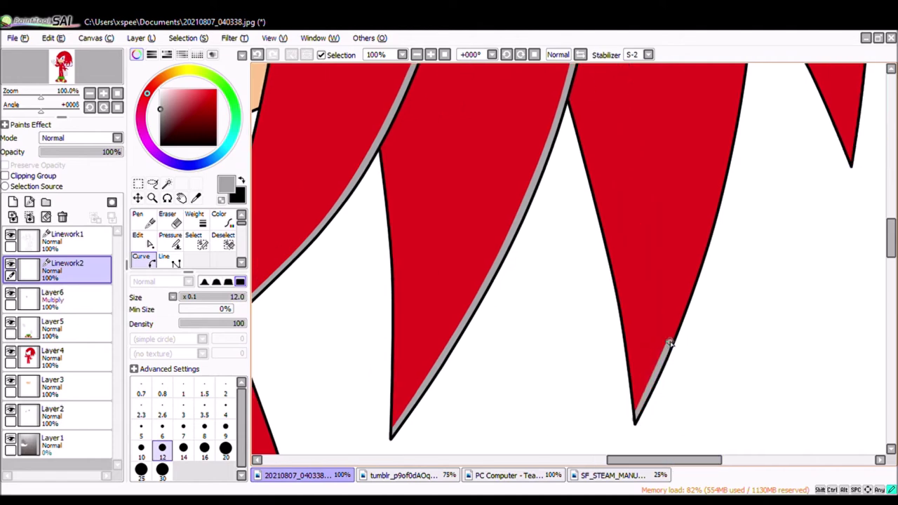
pyautogui.scroll(5, 736, 197)
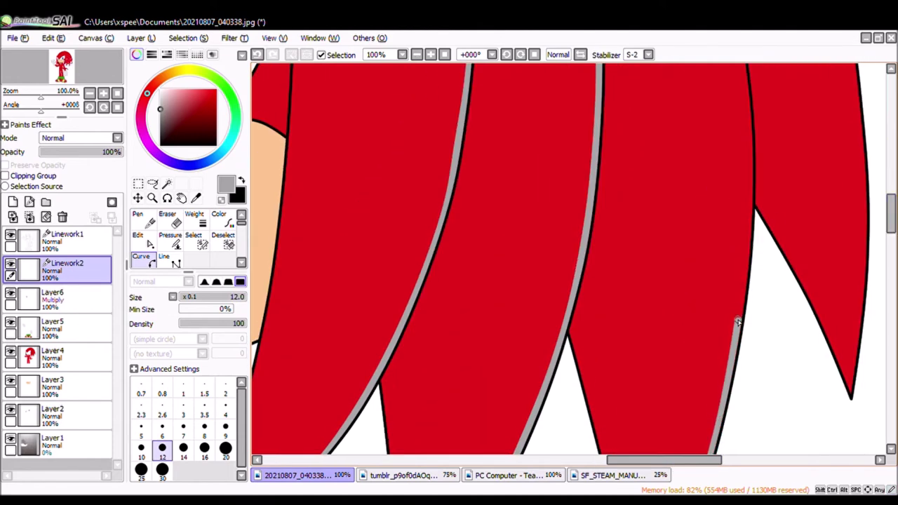
pyautogui.click(747, 181)
pyautogui.scroll(3, 880, 234)
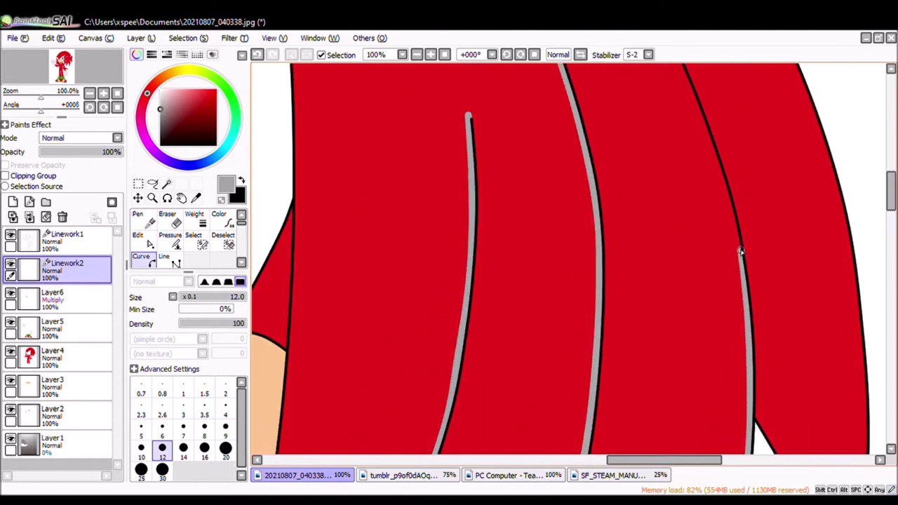
pyautogui.scroll(3, 892, 197)
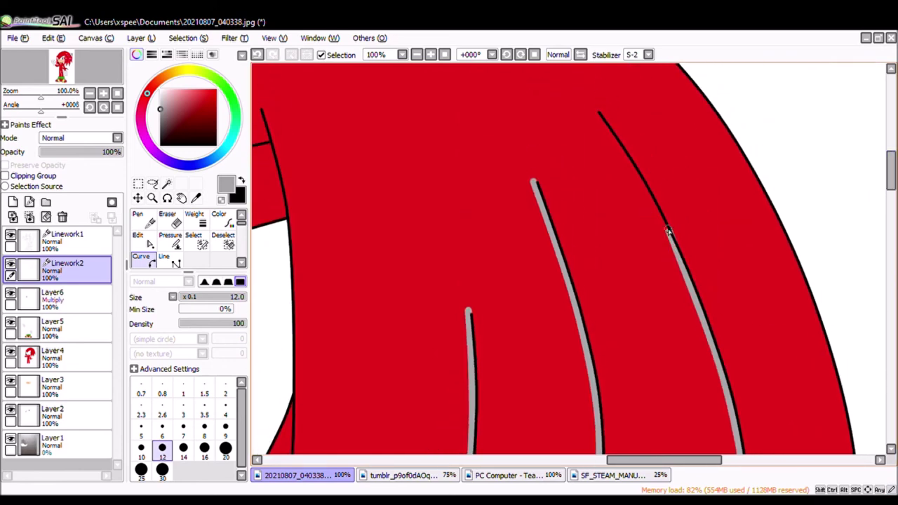
pyautogui.doubleClick(600, 115)
pyautogui.press('ctrl')
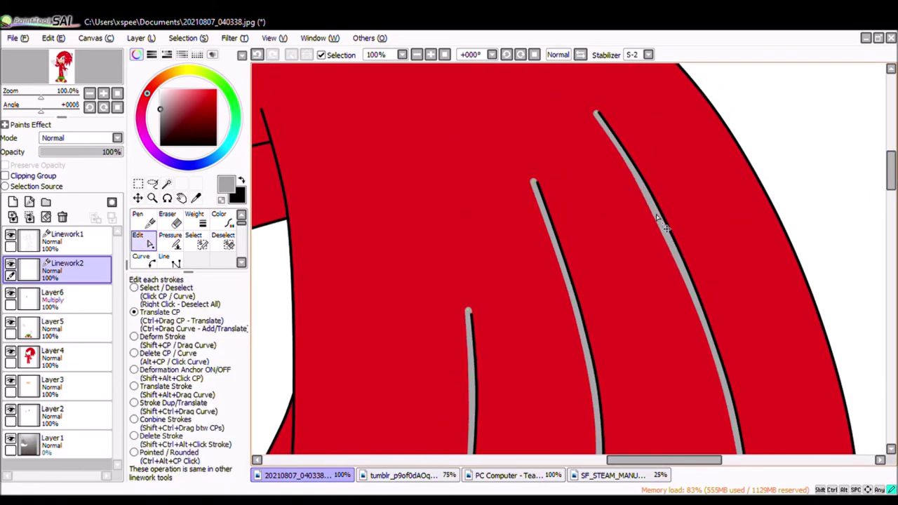
# Step: Trace the inside of the head outline with a grey curve from the forehead over the top and down to the rearmost quill's tip
pyautogui.hscroll(-5, 660, 217)
pyautogui.click(476, 258)
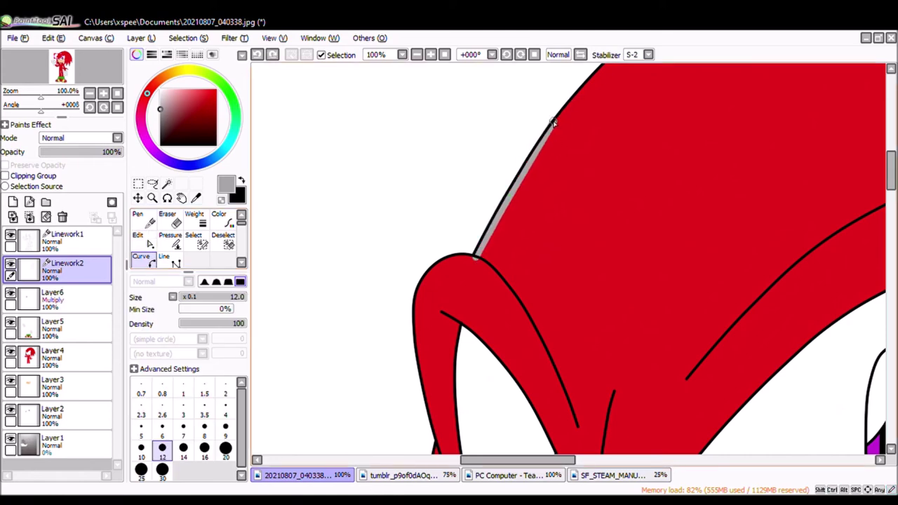
pyautogui.click(592, 79)
pyautogui.scroll(5, 877, 140)
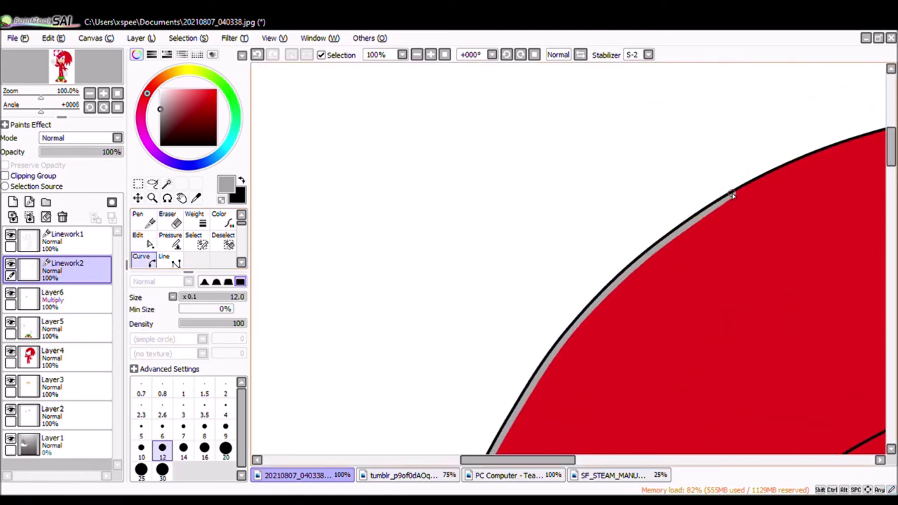
pyautogui.moveTo(507, 457); pyautogui.dragTo(658, 461)
pyautogui.click(695, 103)
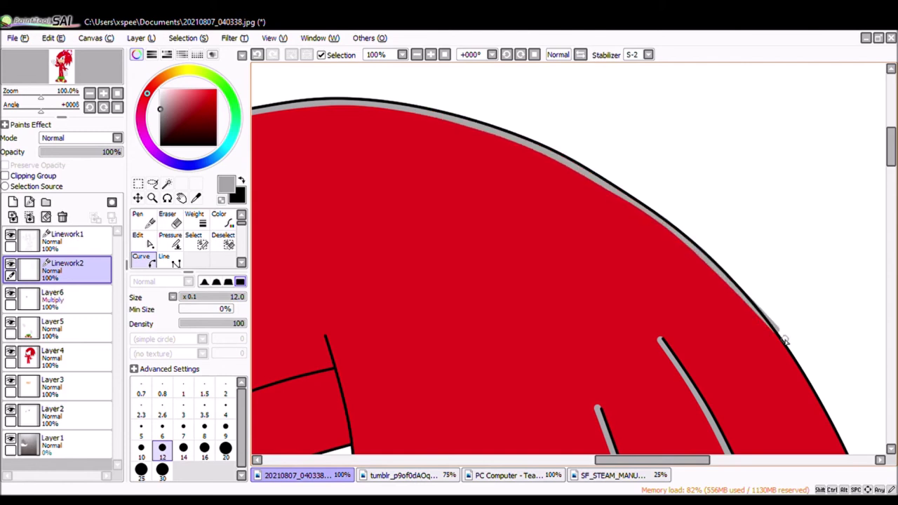
pyautogui.moveTo(804, 390); pyautogui.dragTo(593, 168)
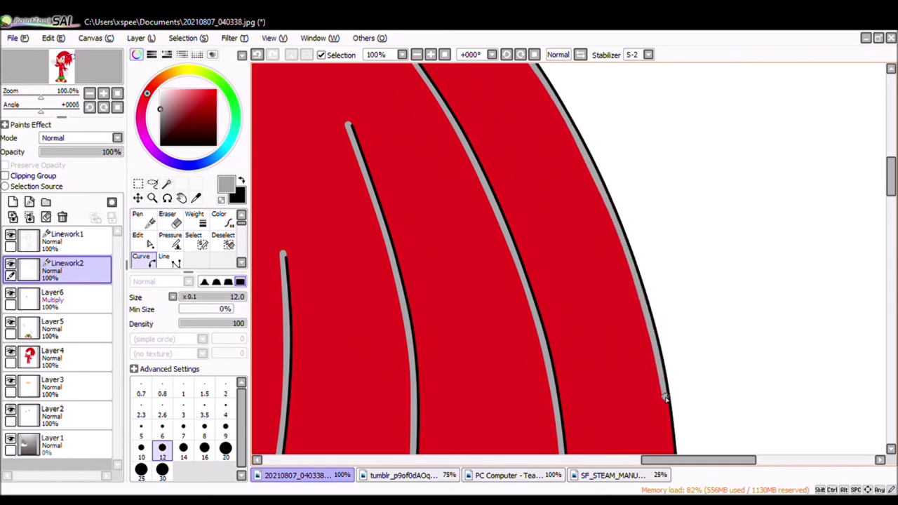
pyautogui.scroll(-3, 891, 165)
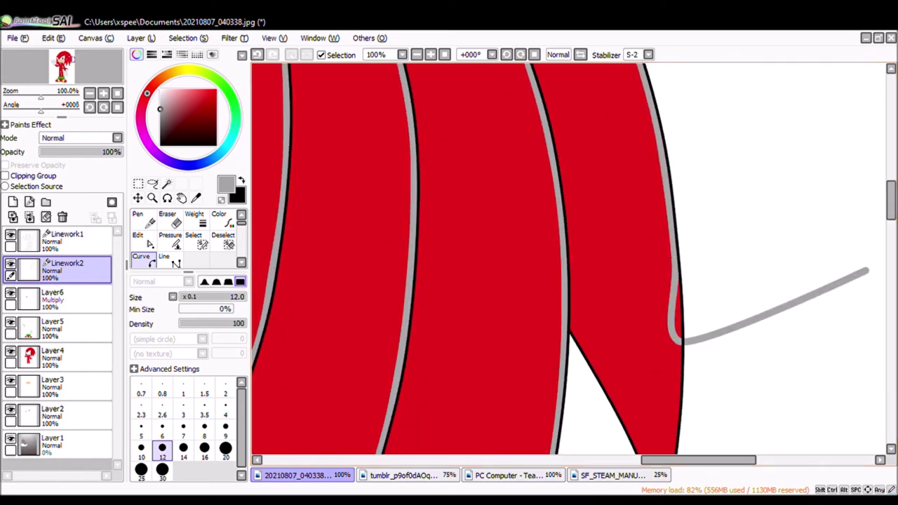
pyautogui.scroll(-3, 679, 341)
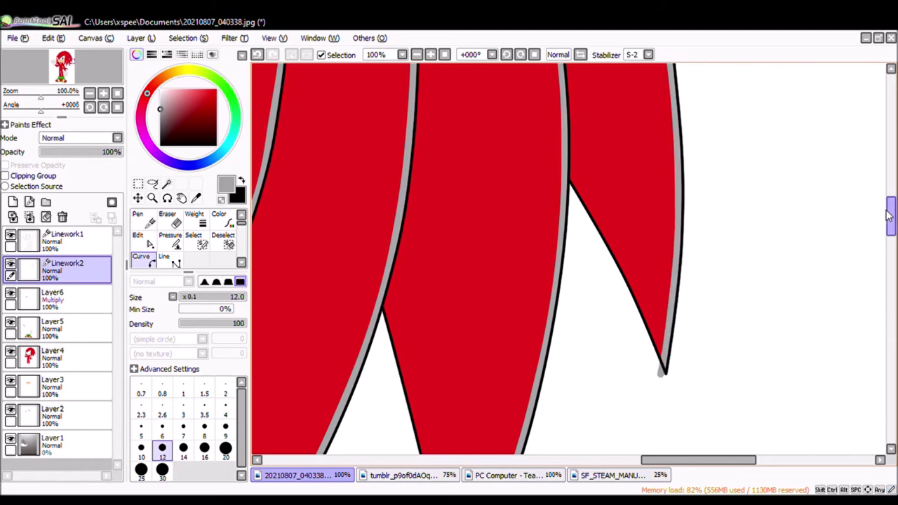
# Step: Draw a grey curve along the outer edge of the quill behind the raised glove, down to the arm
pyautogui.scroll(5, 881, 206)
pyautogui.click(90, 94)
pyautogui.click(90, 94)
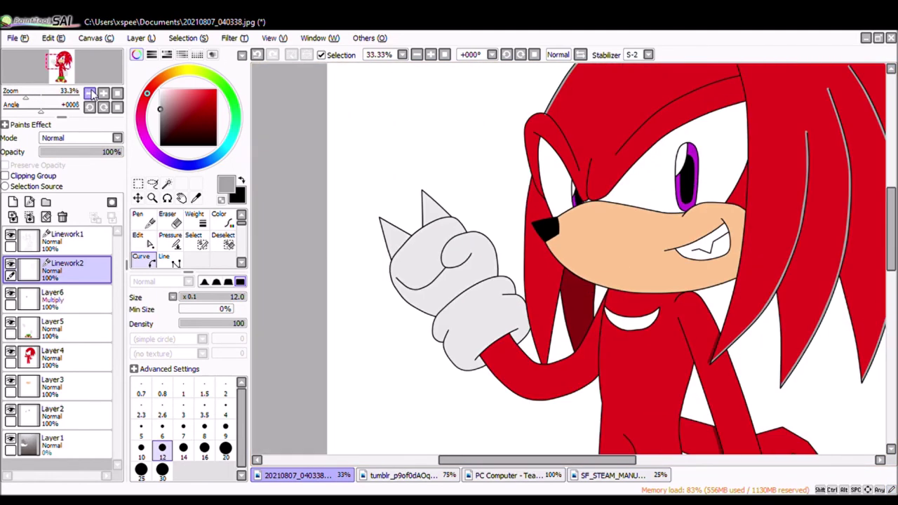
pyautogui.click(103, 93)
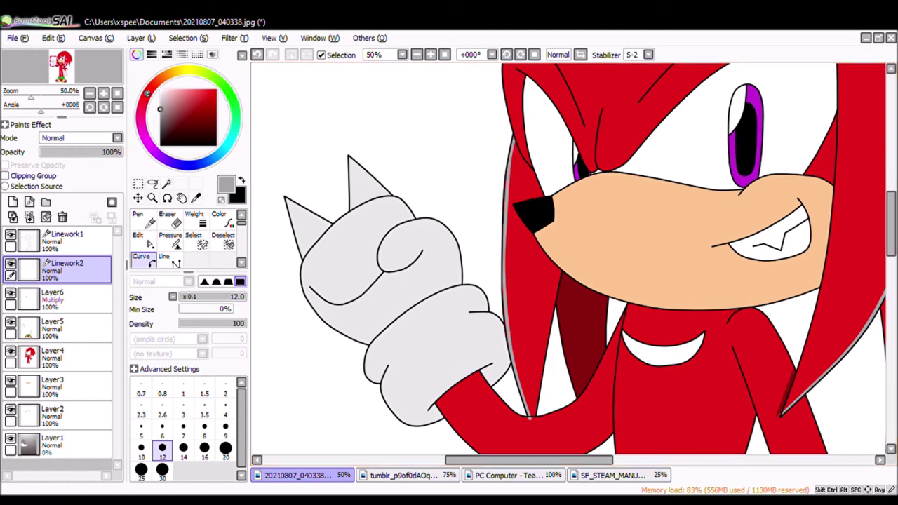
pyautogui.click(103, 93)
pyautogui.press('e')
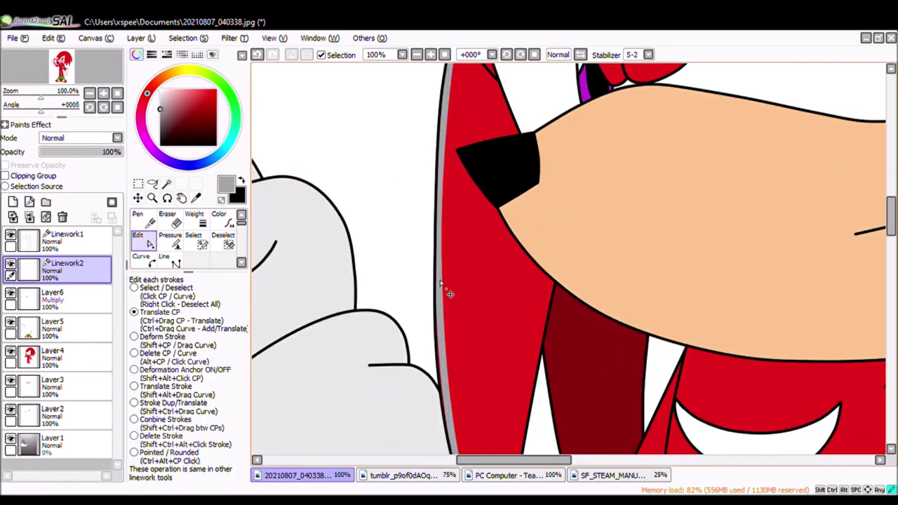
pyautogui.scroll(-4, 867, 282)
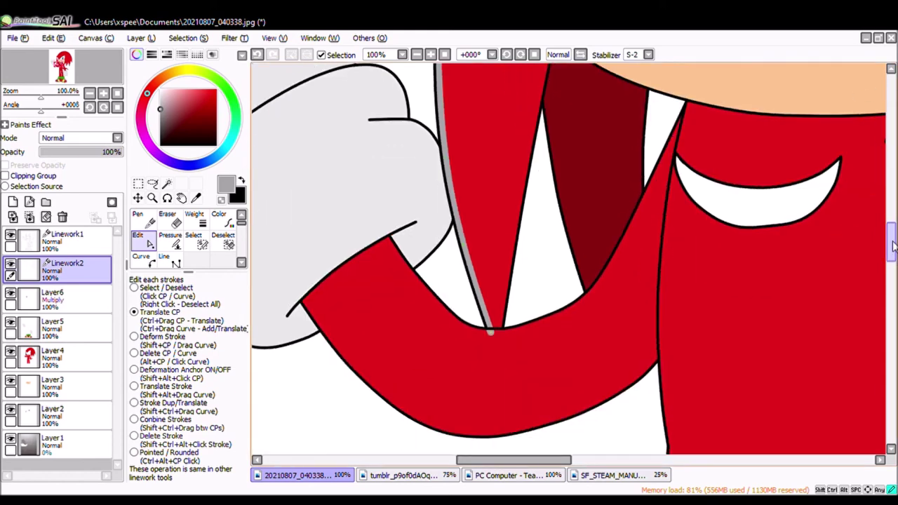
# Step: Erase the grey overshoot where the quill beside the glove meets the arm, and set the Pen size to 5
pyautogui.hotkey('ctrl', '+')
pyautogui.press('e')
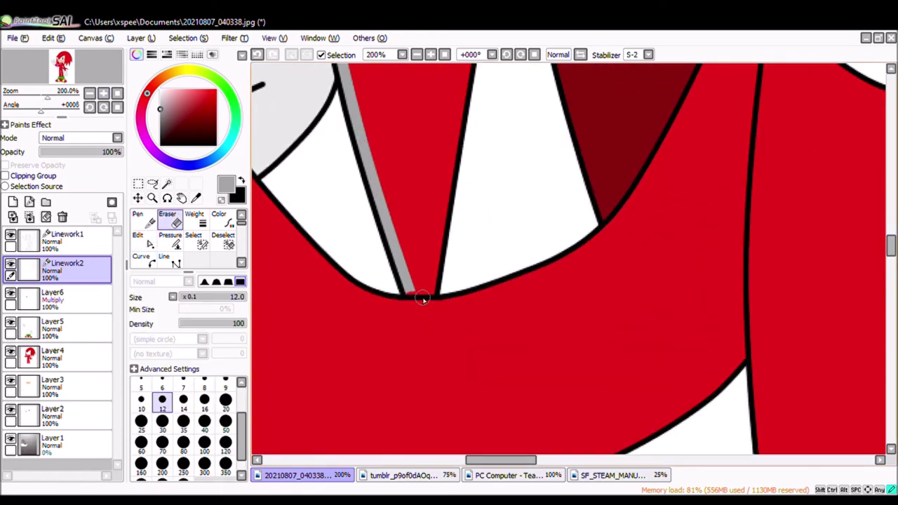
pyautogui.press('n')
pyautogui.click(143, 427)
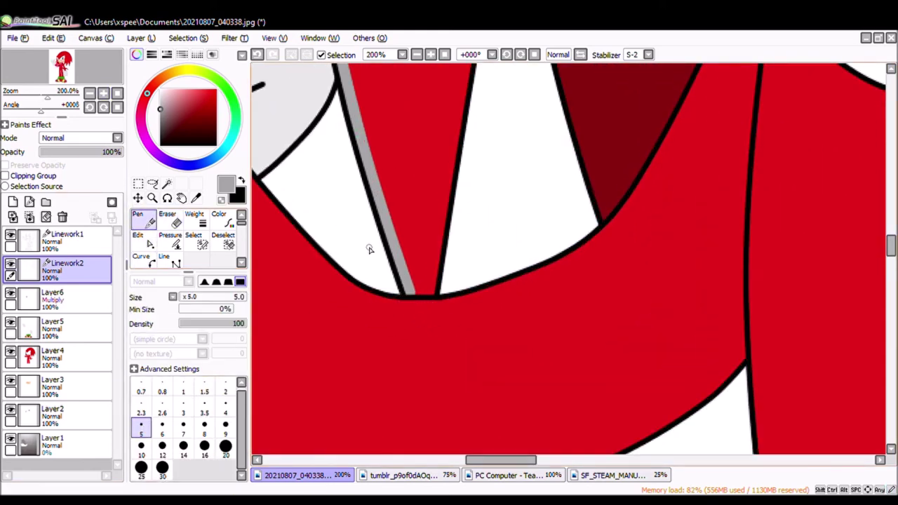
pyautogui.click(103, 93)
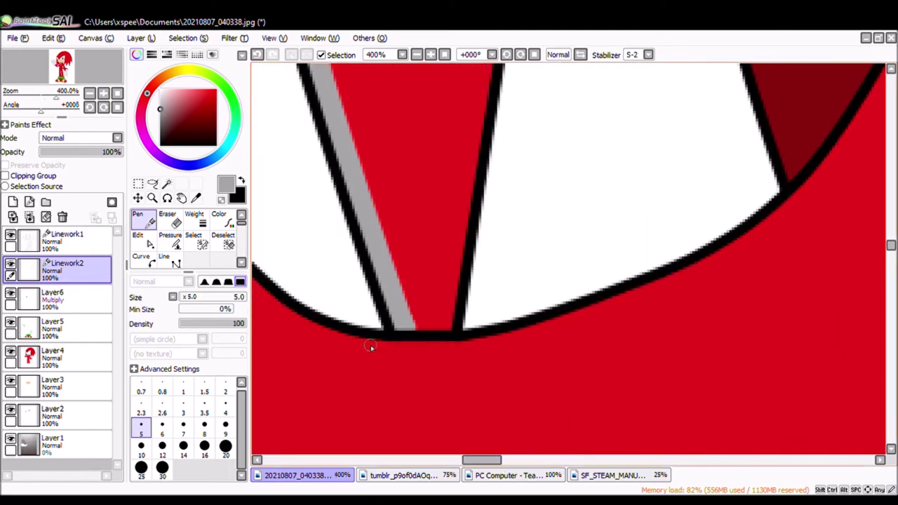
# Step: Clean up the grey strip ends where the quill beside the glove and the forehead outline meet the brow, using the Eraser and Pen
pyautogui.scroll(5, 370, 288)
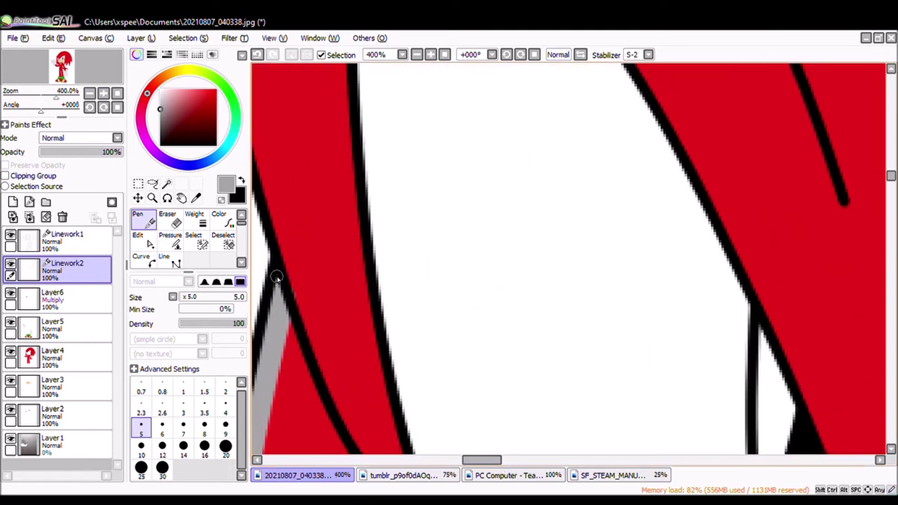
pyautogui.press('e')
pyautogui.press('n')
pyautogui.scroll(5, 303, 289)
pyautogui.press('e')
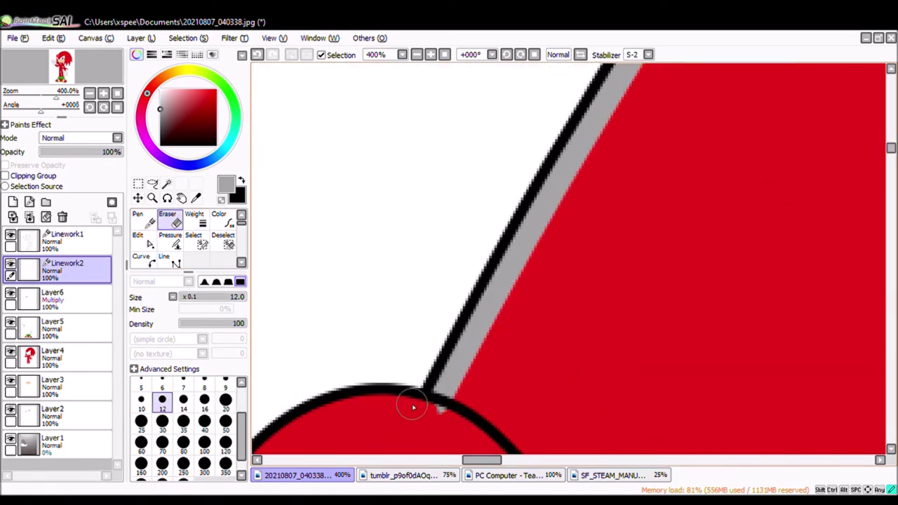
pyautogui.press('n')
# Step: Erase the grey spilling over the outline at the rearmost quill's tip
pyautogui.moveTo(481, 460); pyautogui.dragTo(754, 464)
pyautogui.scroll(-3, 652, 315)
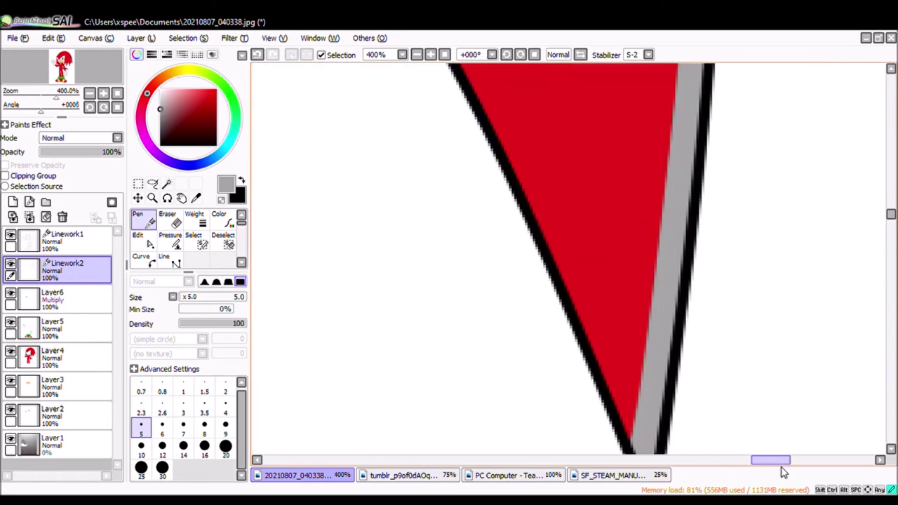
pyautogui.press('e')
pyautogui.moveTo(628, 396)
pyautogui.mouseDown()
pyautogui.moveTo(595, 368)
pyautogui.moveTo(635, 435)
pyautogui.mouseUp()
pyautogui.press('n')
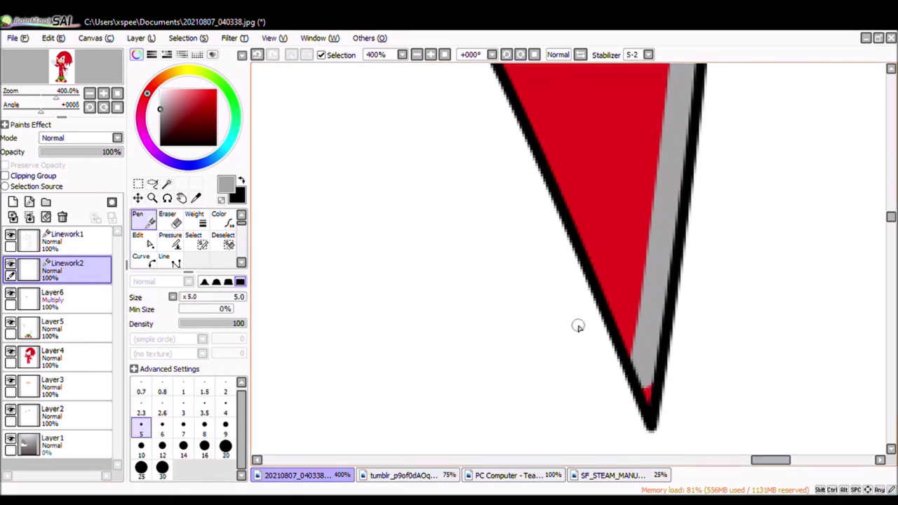
# Step: Touch up the upper ends of the grey strips on the third and second quill lines with the Eraser and Pen
pyautogui.moveTo(891, 217)
pyautogui.mouseDown()
pyautogui.moveTo(886, 174)
pyautogui.moveTo(865, 145)
pyautogui.moveTo(876, 158)
pyautogui.mouseUp()
pyautogui.click(138, 237)
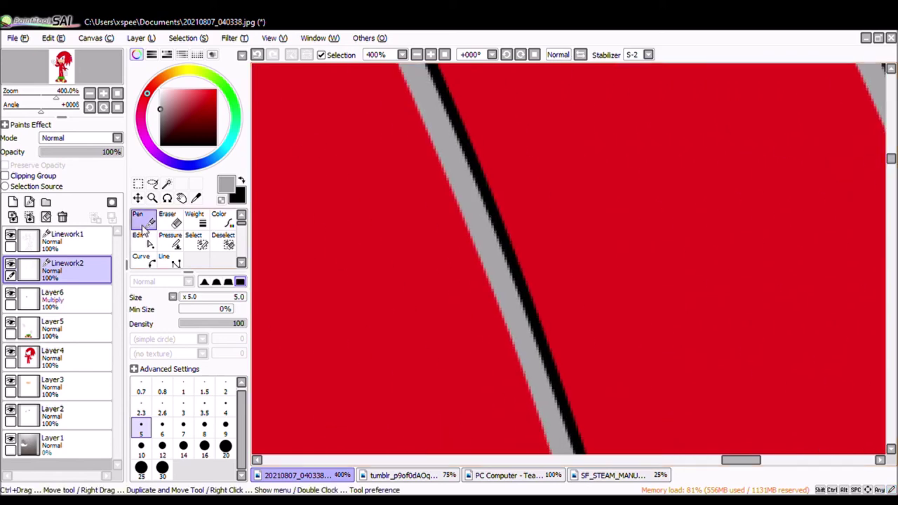
pyautogui.moveTo(481, 218)
pyautogui.mouseDown()
pyautogui.moveTo(435, 232)
pyautogui.moveTo(356, 218)
pyautogui.mouseUp()
pyautogui.press('e')
pyautogui.press('n')
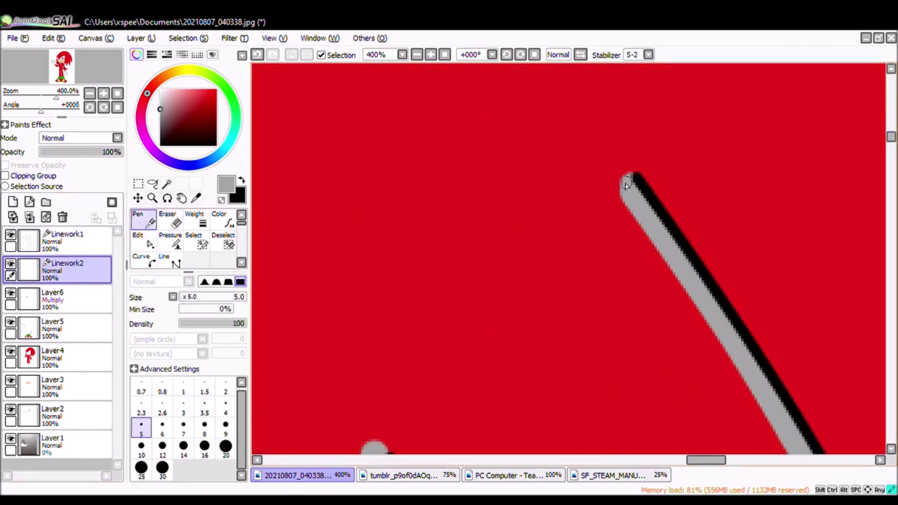
pyautogui.moveTo(708, 426)
pyautogui.mouseDown()
pyautogui.moveTo(828, 428)
pyautogui.moveTo(617, 210)
pyautogui.mouseUp()
pyautogui.press('e')
pyautogui.press('n')
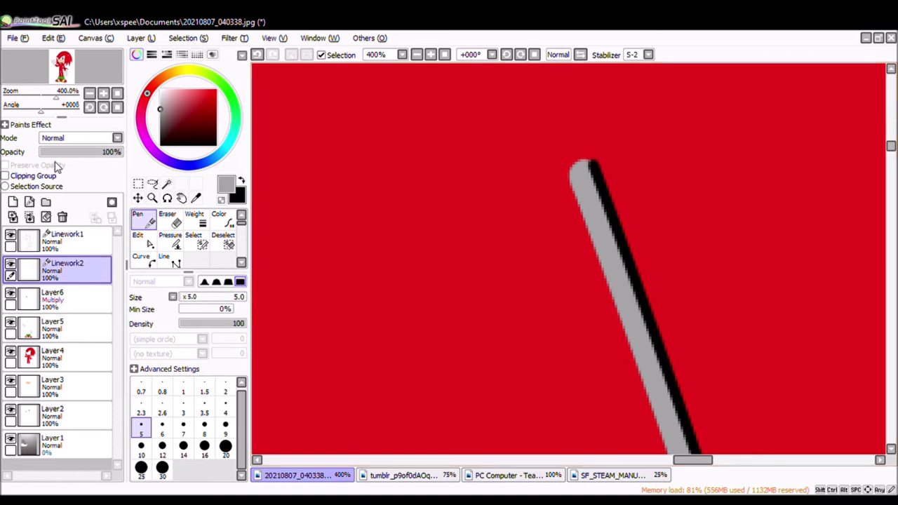
# Step: Touch up the upper end of the grey strip on the front quill line with the Eraser and Pen
pyautogui.moveTo(692, 459)
pyautogui.mouseDown()
pyautogui.moveTo(678, 465)
pyautogui.moveTo(708, 446)
pyautogui.moveTo(679, 459)
pyautogui.mouseUp()
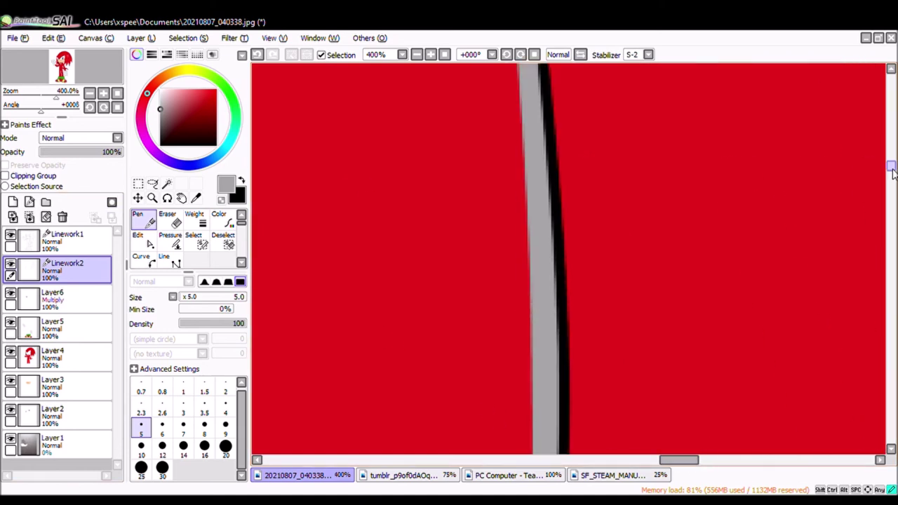
pyautogui.press('e')
pyautogui.moveTo(540, 224)
pyautogui.mouseDown()
pyautogui.moveTo(497, 255)
pyautogui.moveTo(534, 339)
pyautogui.moveTo(515, 320)
pyautogui.moveTo(530, 252)
pyautogui.mouseUp()
pyautogui.press('n')
pyautogui.press('e')
pyautogui.press('n')
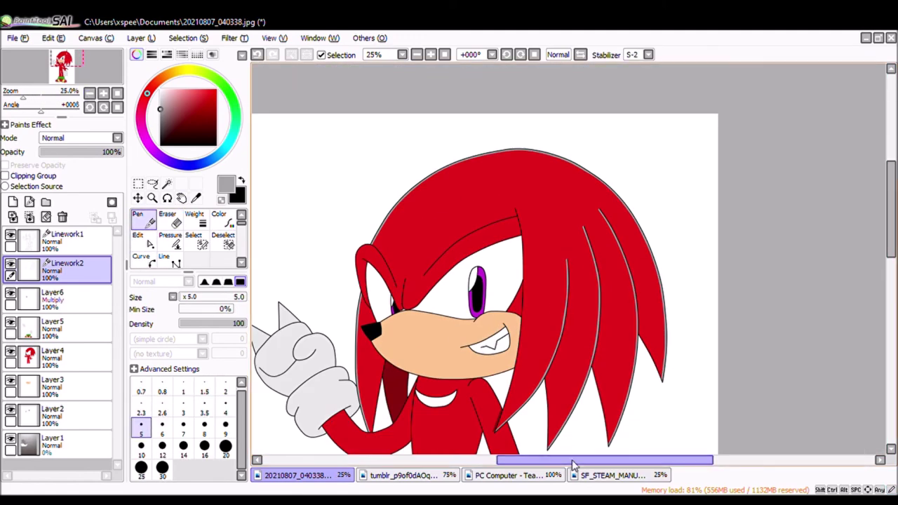
# Step: Erase the grey spilling past the outline at the front quill's tip and touch it up with the Pen
pyautogui.click(103, 93)
pyautogui.click(103, 94)
pyautogui.click(103, 93)
pyautogui.click(103, 93)
pyautogui.click(104, 93)
pyautogui.click(103, 93)
pyautogui.click(144, 238)
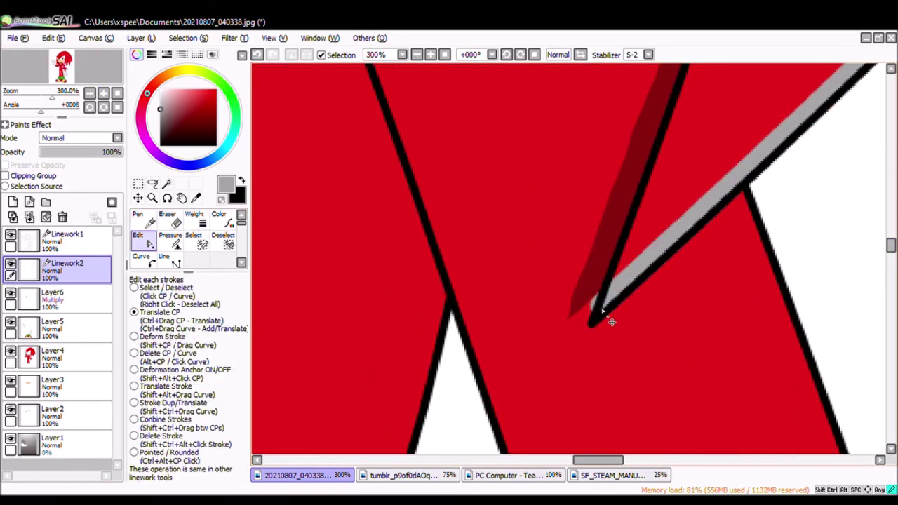
pyautogui.scroll(1, 607, 316)
pyautogui.press('e')
pyautogui.moveTo(660, 286); pyautogui.dragTo(665, 344)
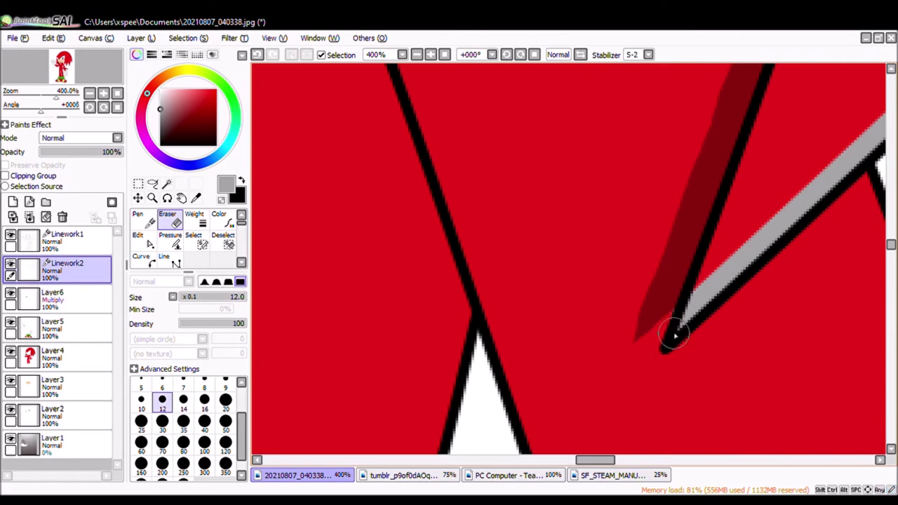
pyautogui.press('n')
# Step: Set the Linework2 layer's blending mode to Screen and its opacity to 80%
pyautogui.click(90, 94)
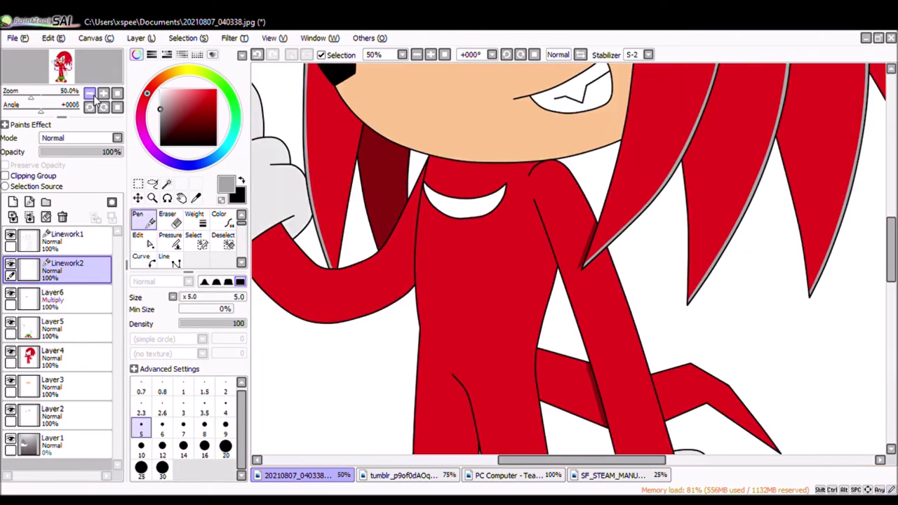
pyautogui.click(89, 93)
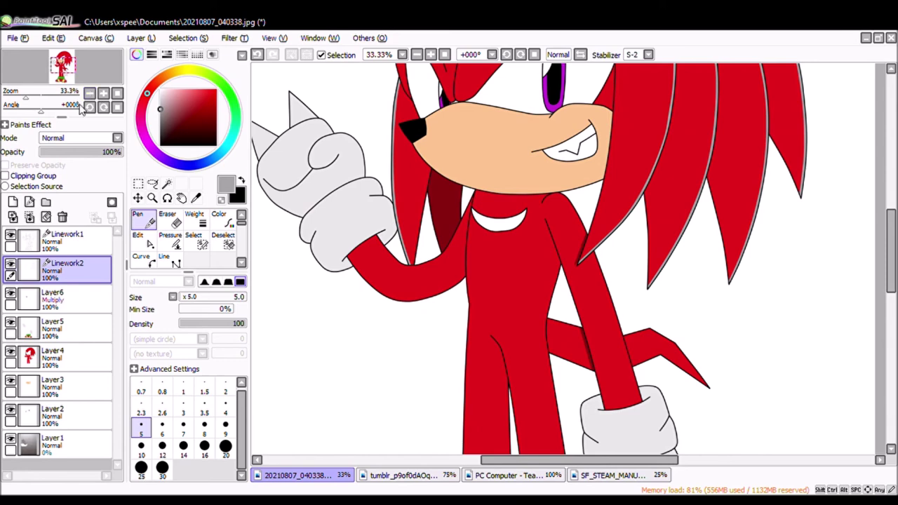
pyautogui.click(67, 170)
pyautogui.moveTo(99, 153); pyautogui.dragTo(110, 154)
pyautogui.click(103, 93)
pyautogui.click(103, 94)
pyautogui.click(103, 93)
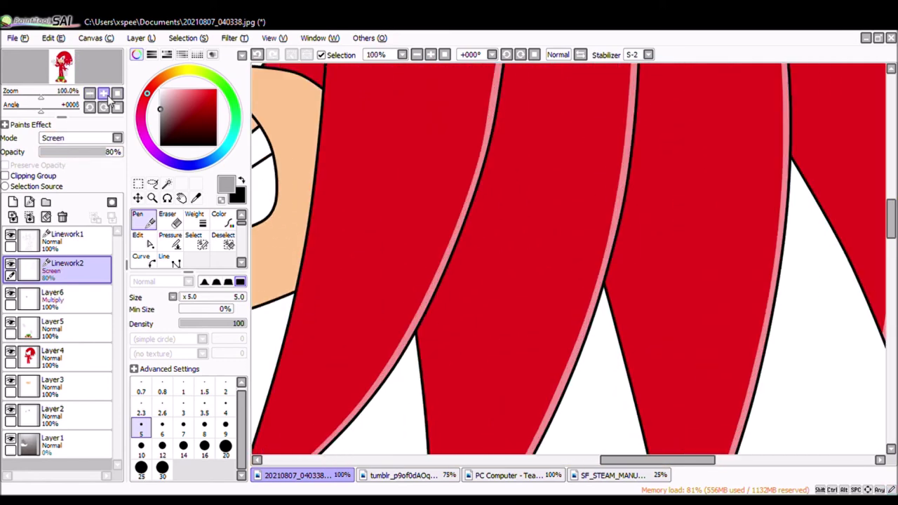
pyautogui.click(103, 93)
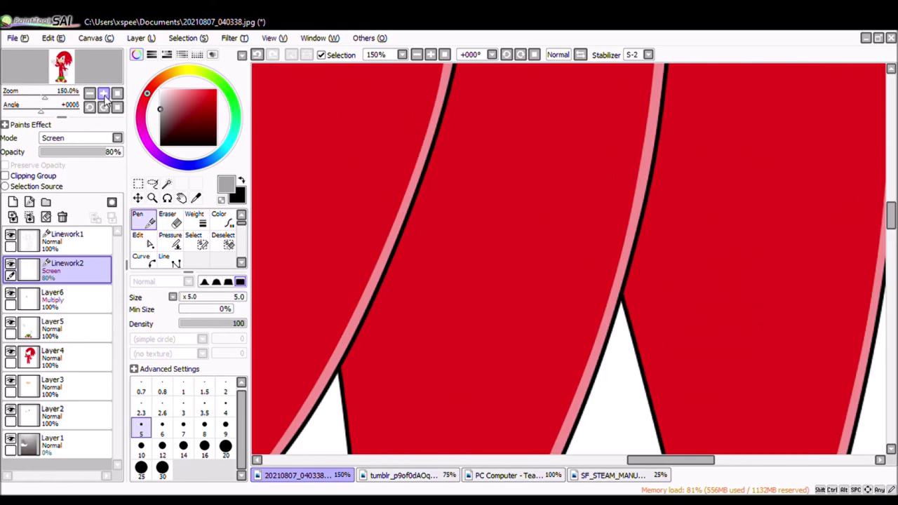
pyautogui.click(90, 93)
# Step: Add a new linework layer above Linework2 and ready the Curve tool at size 12
pyautogui.click(13, 202)
pyautogui.click(29, 202)
pyautogui.scroll(-2, 254, 163)
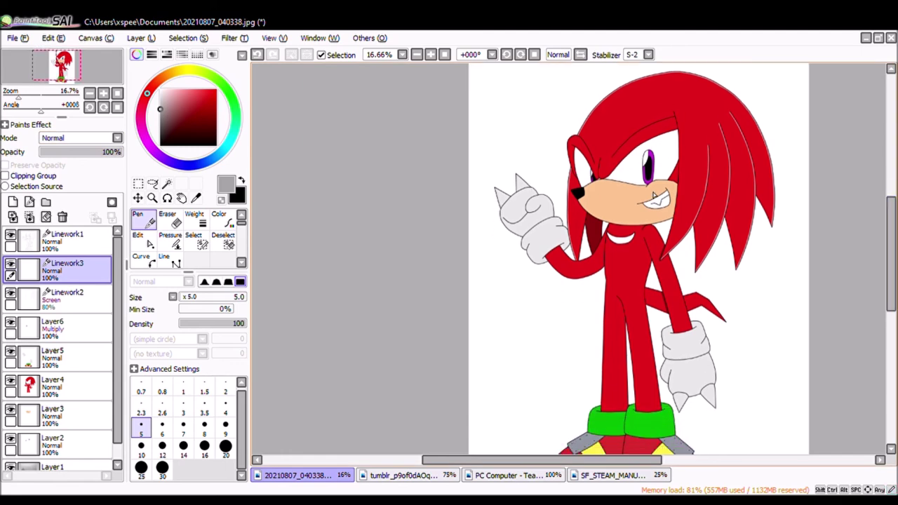
pyautogui.click(141, 258)
pyautogui.click(162, 446)
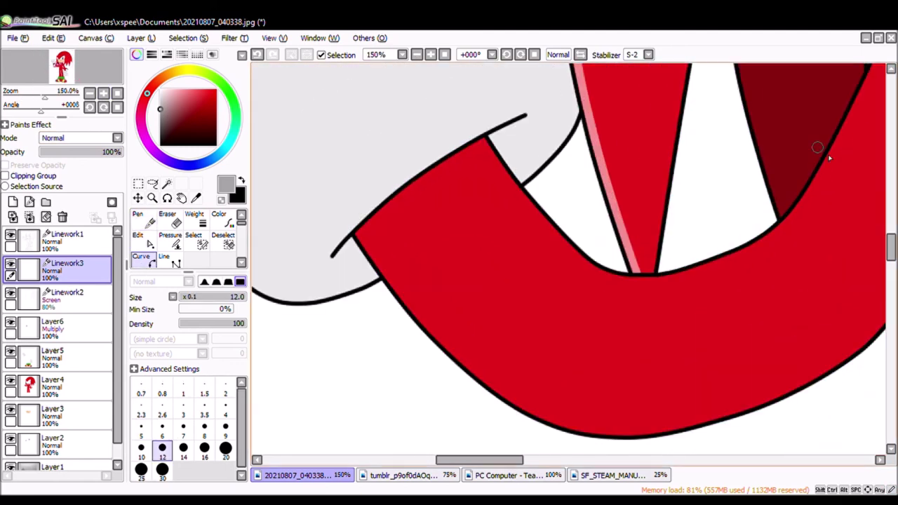
# Step: Trace a grey curve inside the raised arm's upper outline, from below the chin to the glove cuff
pyautogui.moveTo(891, 232); pyautogui.dragTo(890, 242)
pyautogui.hscroll(3, 677, 150)
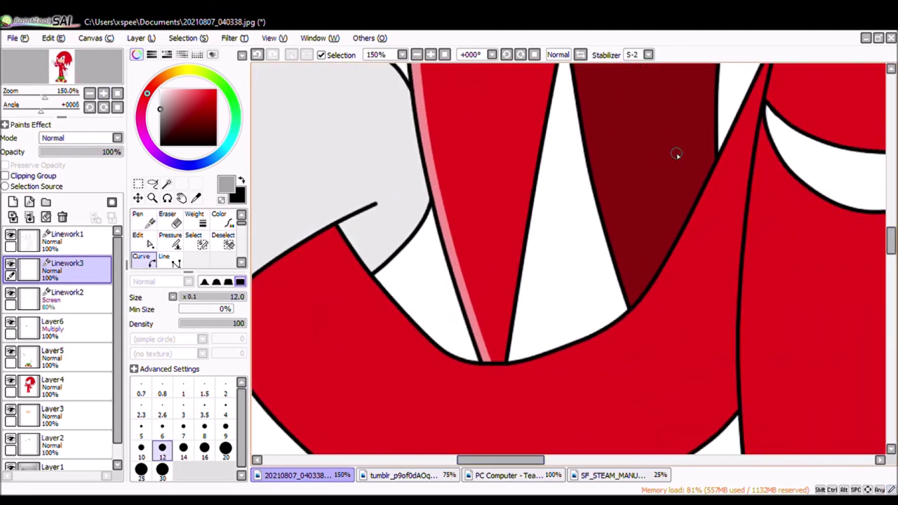
pyautogui.scroll(2, 753, 141)
pyautogui.click(777, 128)
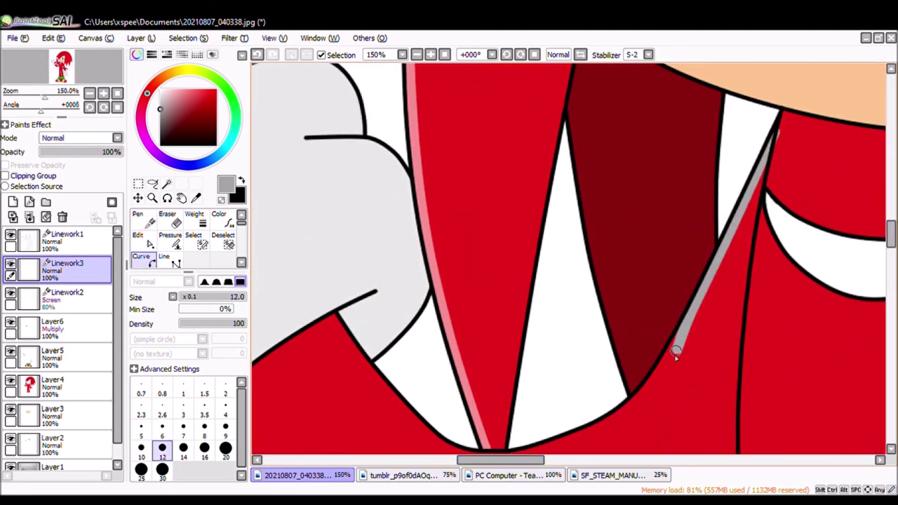
pyautogui.click(537, 447)
pyautogui.scroll(-3, 867, 251)
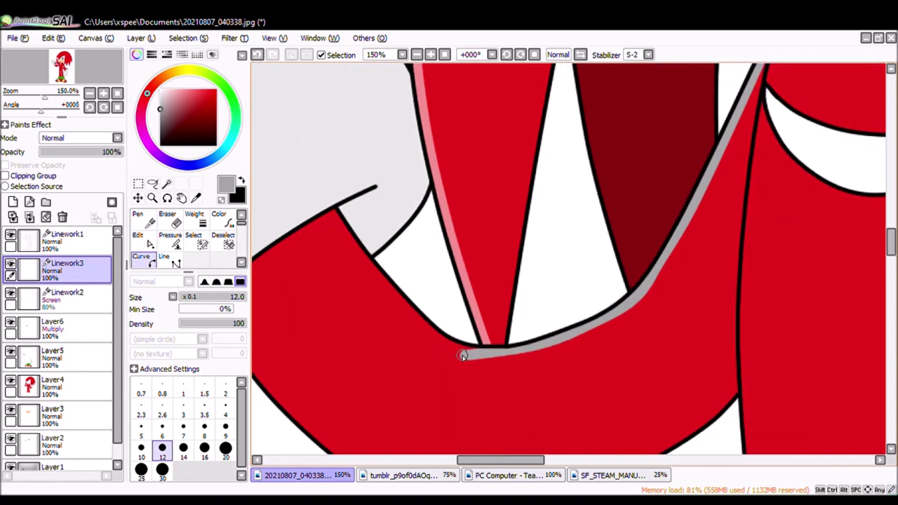
pyautogui.doubleClick(330, 209)
# Step: Clean up both ends of the raised arm's grey strip, at the glove cuff and below the chin, using the Eraser and Pen
pyautogui.press('e')
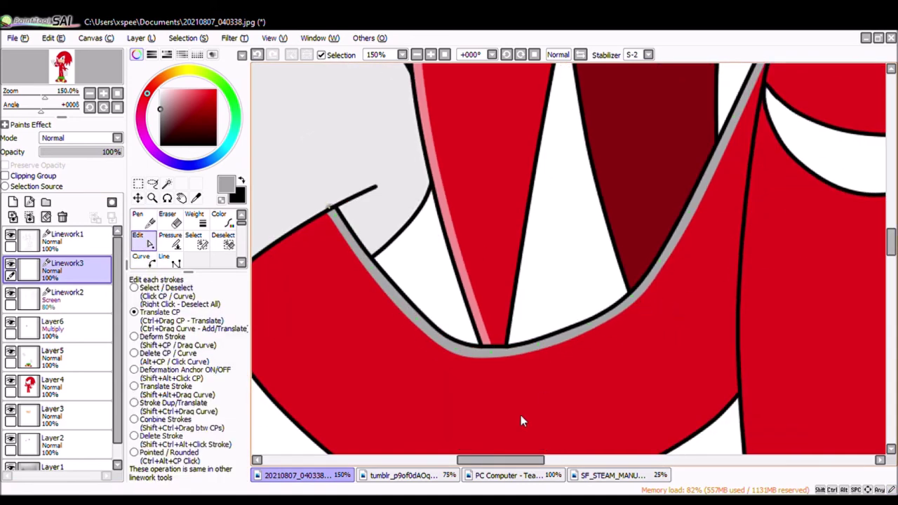
pyautogui.scroll(3, 484, 421)
pyautogui.scroll(2, 477, 147)
pyautogui.press('e')
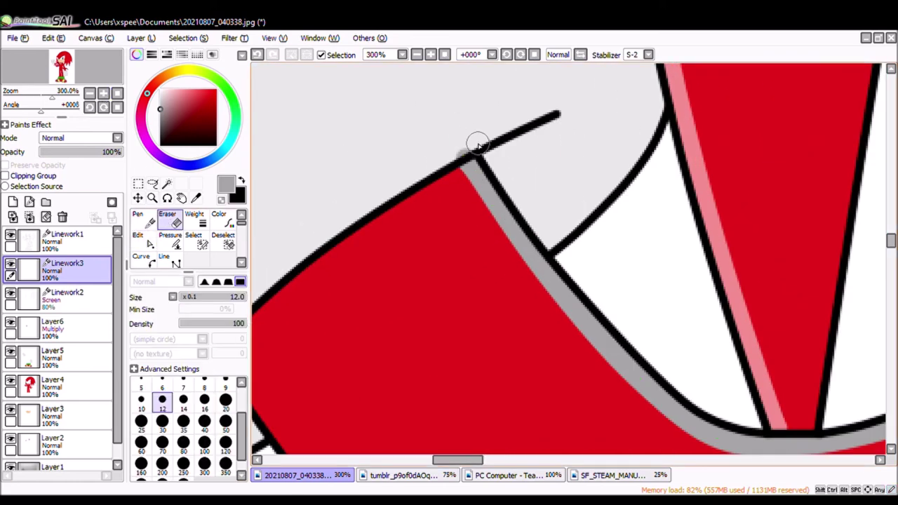
pyautogui.press('n')
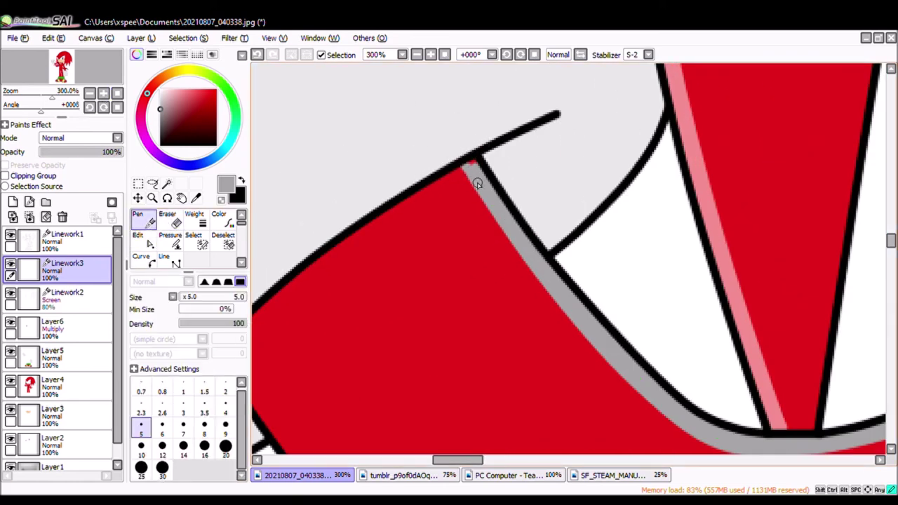
pyautogui.press('e')
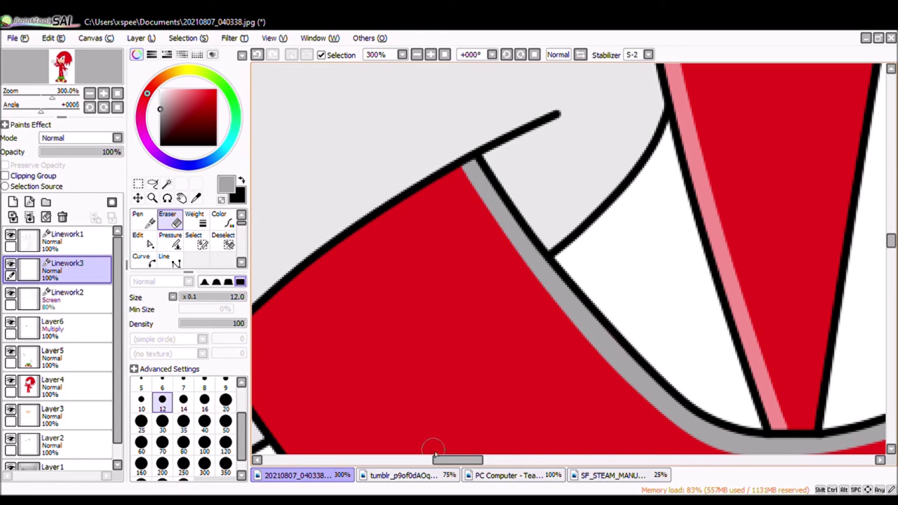
pyautogui.moveTo(435, 460); pyautogui.dragTo(498, 456)
pyautogui.scroll(2, 491, 280)
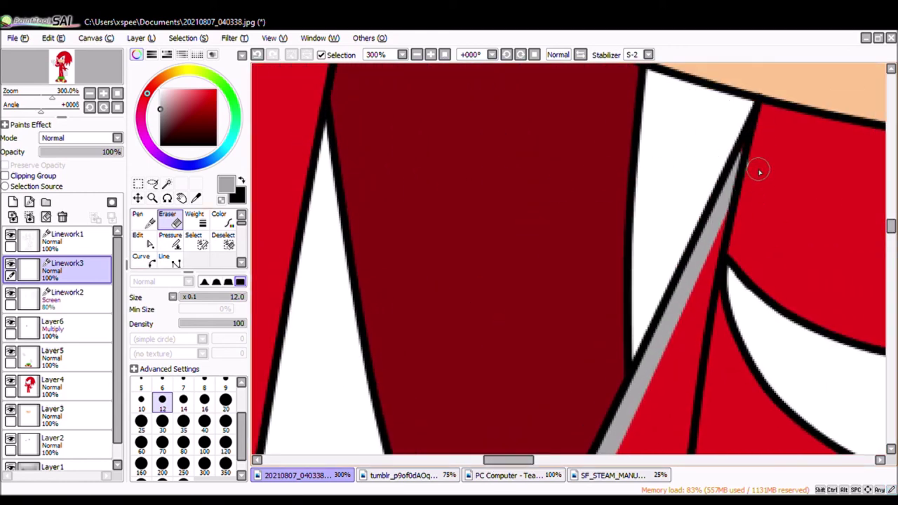
pyautogui.click(140, 218)
# Step: Trace a grey size-12 curve over the shoulder and down the lowered arm's outer edge to the glove cuff
pyautogui.scroll(-3, 571, 345)
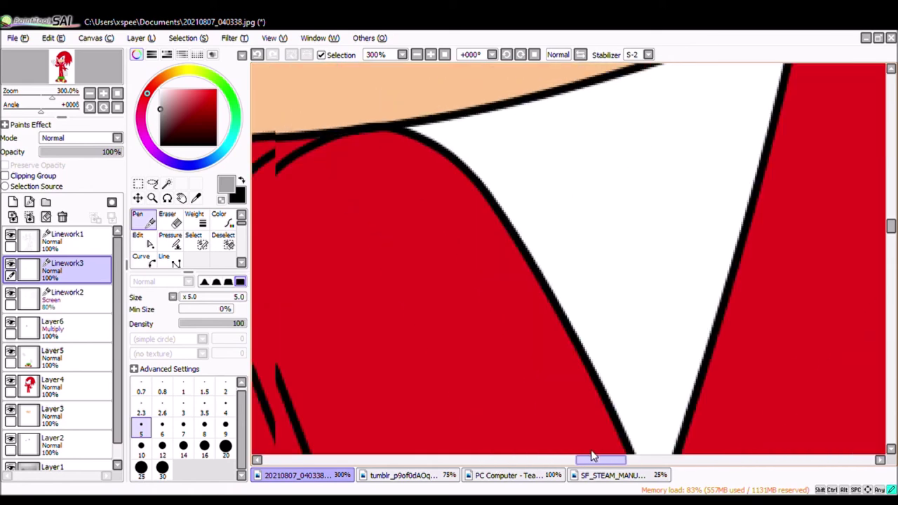
pyautogui.click(141, 256)
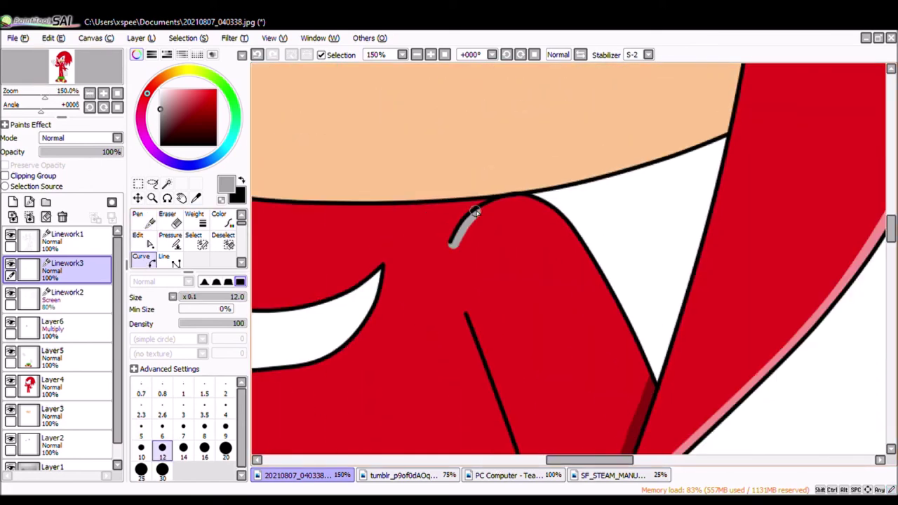
pyautogui.click(504, 201)
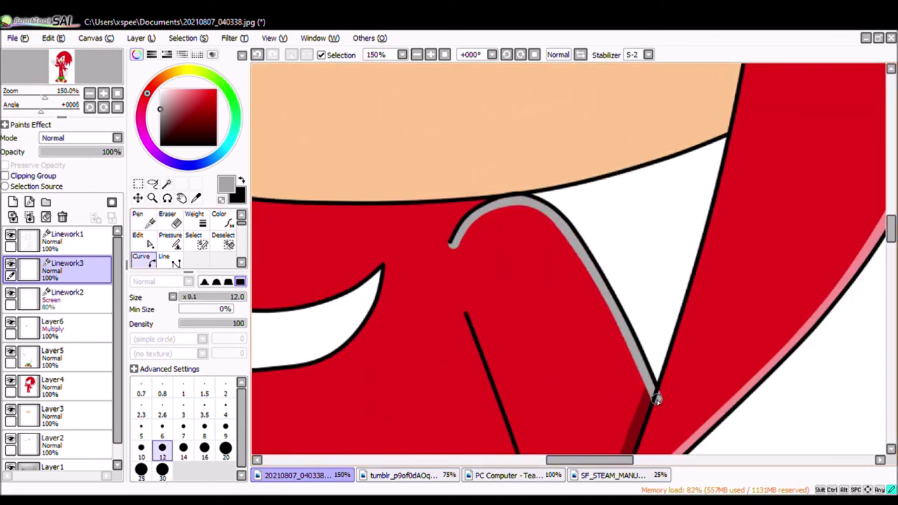
pyautogui.click(655, 397)
pyautogui.scroll(-4, 655, 397)
pyautogui.click(89, 94)
pyautogui.click(638, 356)
pyautogui.scroll(-2, 638, 356)
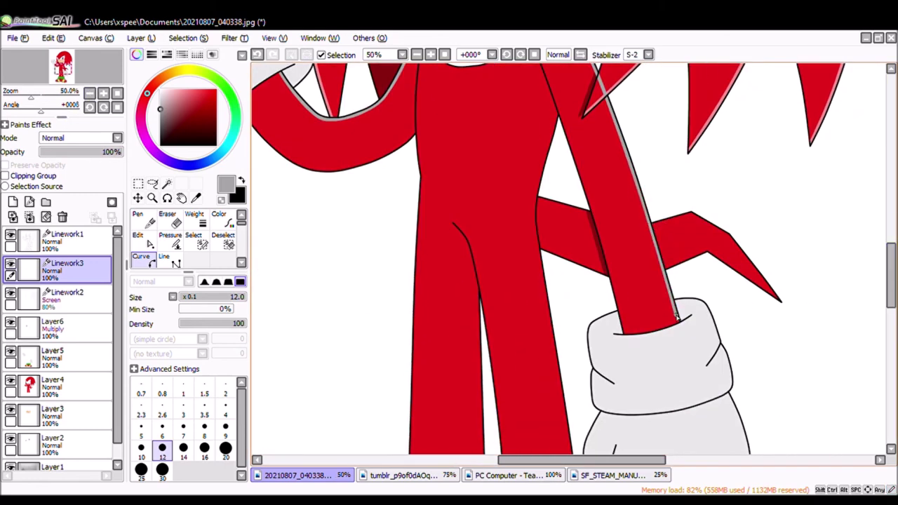
# Step: Trim the lower end of the lowered arm's grey strip where it meets the glove cuff
pyautogui.click(103, 93)
pyautogui.click(103, 93)
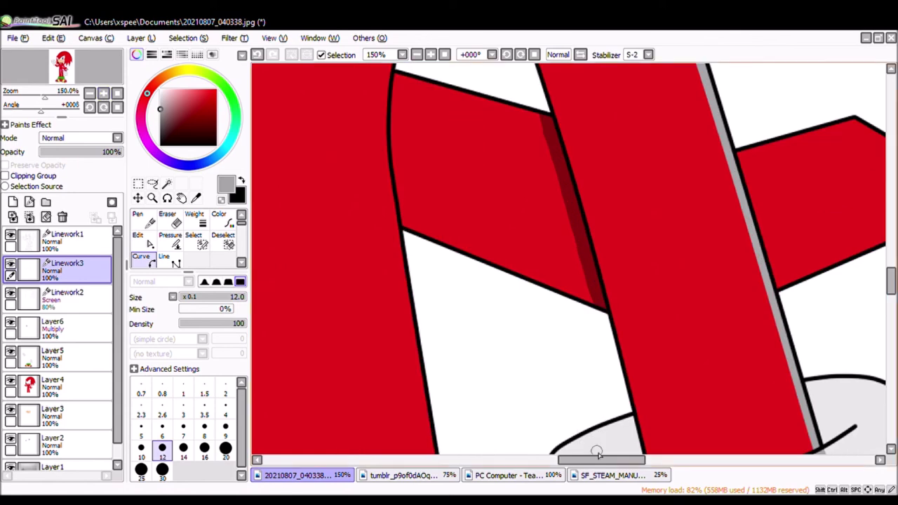
pyautogui.click(104, 93)
pyautogui.click(103, 93)
pyautogui.click(103, 94)
pyautogui.moveTo(803, 281); pyautogui.dragTo(828, 287)
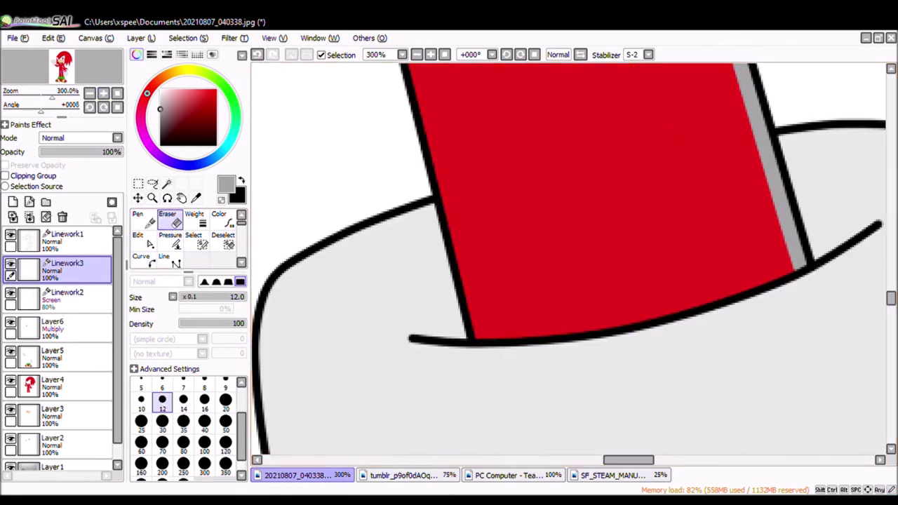
pyautogui.press('n')
# Step: Erase the part of the lowered arm's grey strip crossing the front quill and touch up the cut ends with the Pen
pyautogui.scroll(5, 797, 270)
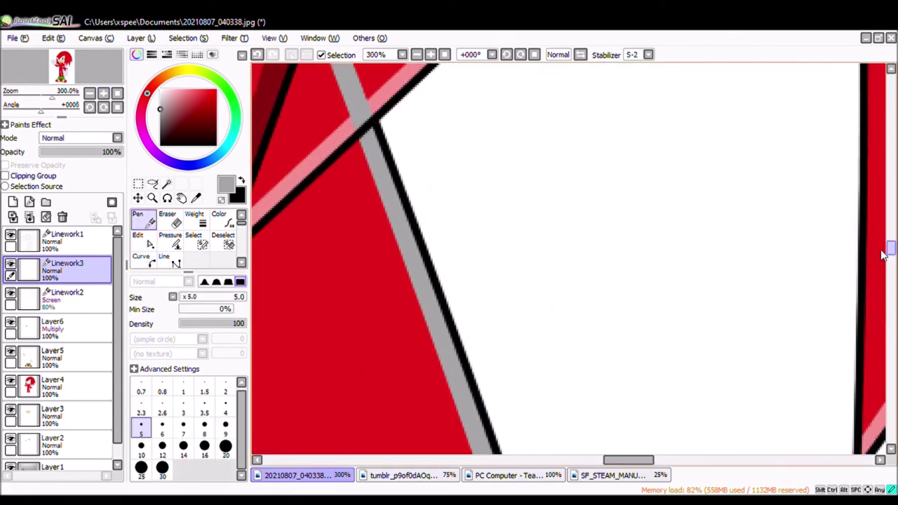
pyautogui.press('e')
pyautogui.moveTo(655, 159); pyautogui.dragTo(715, 309)
pyautogui.press('n')
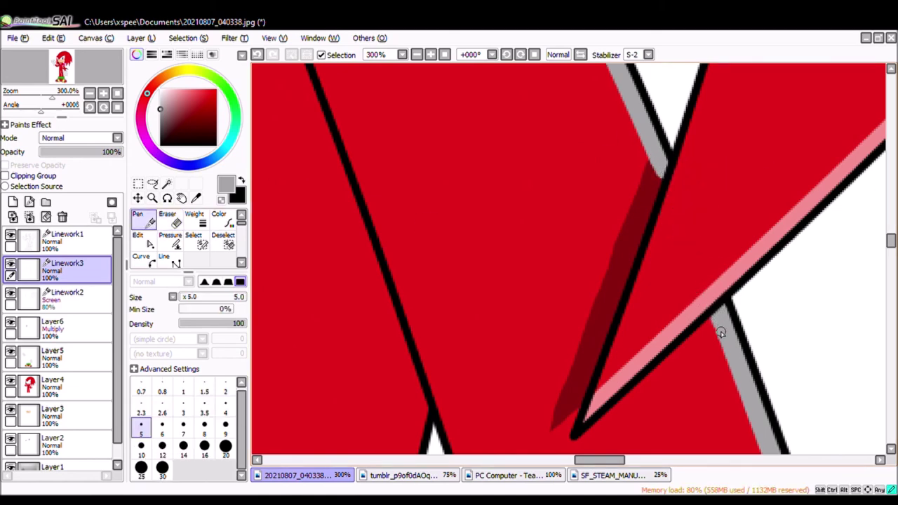
pyautogui.scroll(5, 724, 306)
# Step: Clean up the rounded start of the grey strip on the shoulder curve with the Eraser and Pen
pyautogui.press('e')
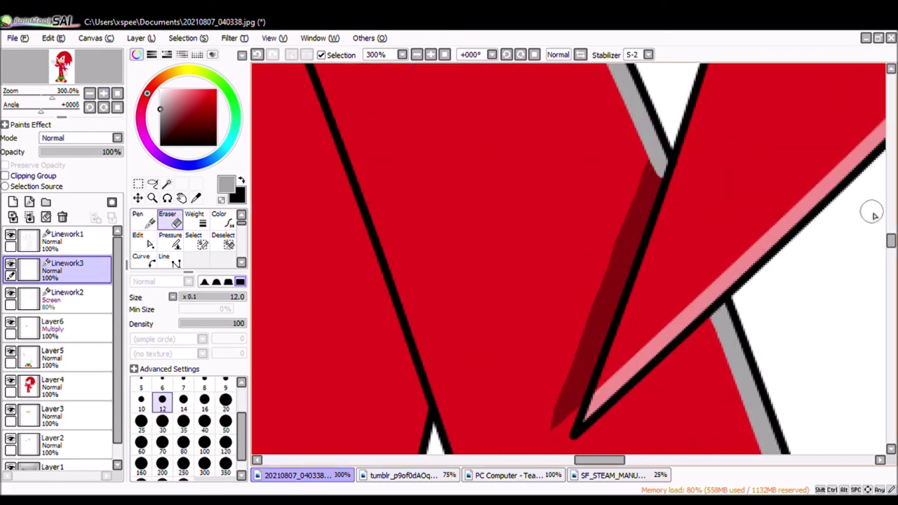
pyautogui.scroll(-3, 527, 247)
pyautogui.scroll(2, 527, 246)
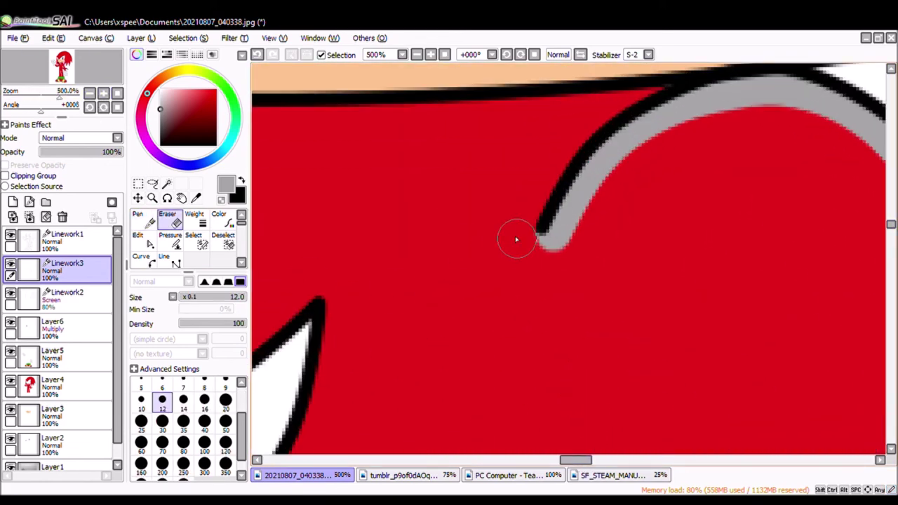
pyautogui.press('n')
pyautogui.moveTo(550, 235); pyautogui.dragTo(557, 208)
# Step: Set the Linework3 layer's blending mode to Screen
pyautogui.moveTo(60, 98); pyautogui.dragTo(23, 98)
pyautogui.press('Down')
pyautogui.press('Down')
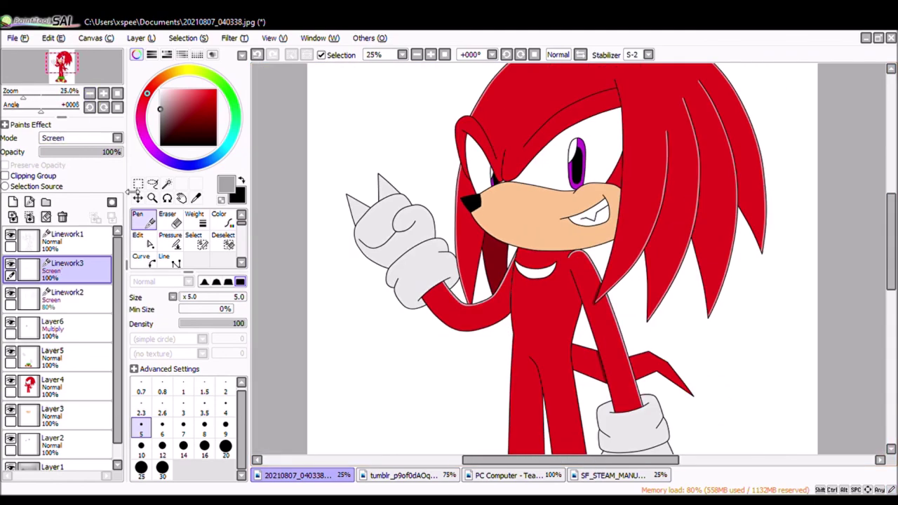
pyautogui.click(103, 93)
pyautogui.click(104, 93)
pyautogui.click(103, 93)
pyautogui.click(103, 93)
pyautogui.click(103, 93)
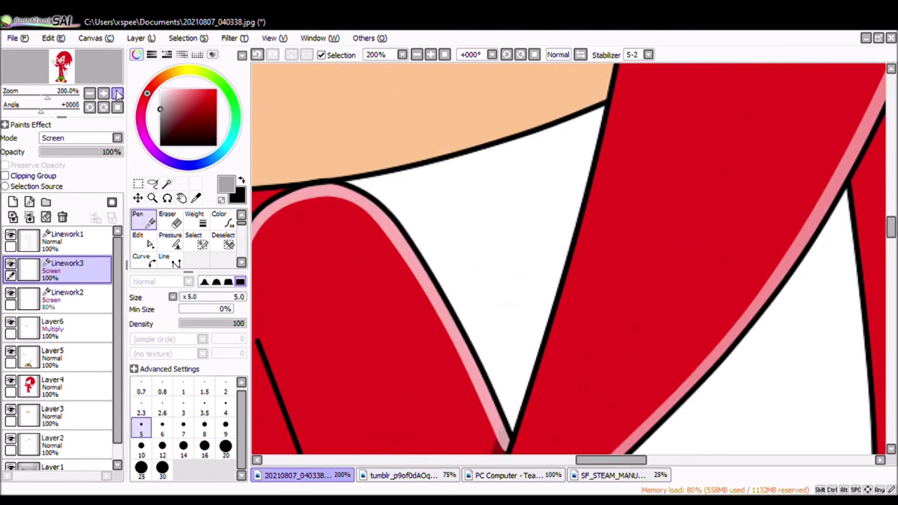
# Step: Lower the Linework3 layer's opacity and merge it down into Linework2
pyautogui.click(89, 93)
pyautogui.click(89, 93)
pyautogui.moveTo(519, 462); pyautogui.dragTo(491, 463)
pyautogui.click(107, 156)
pyautogui.click(29, 216)
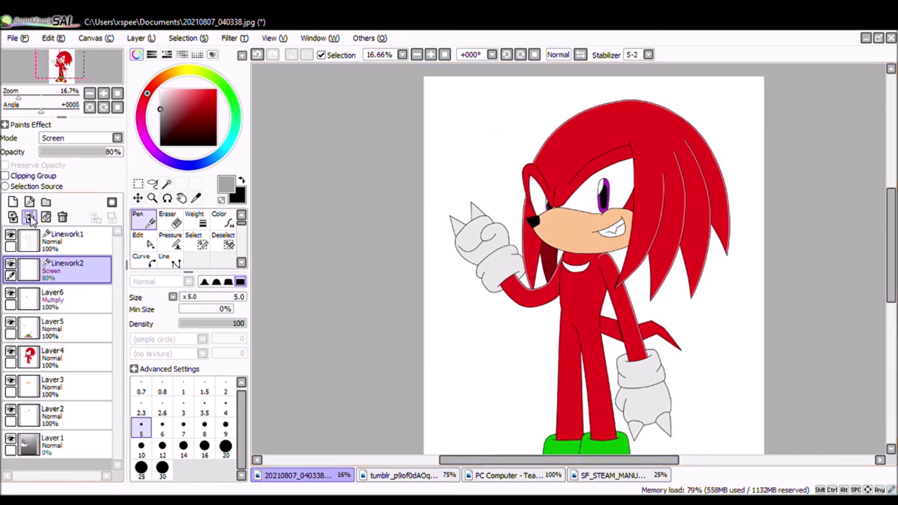
# Step: Add a new layer directly above Layer1 and ready a darker grey with the Ink Pen at size 300
pyautogui.click(53, 413)
pyautogui.click(52, 443)
pyautogui.click(142, 239)
pyautogui.click(13, 202)
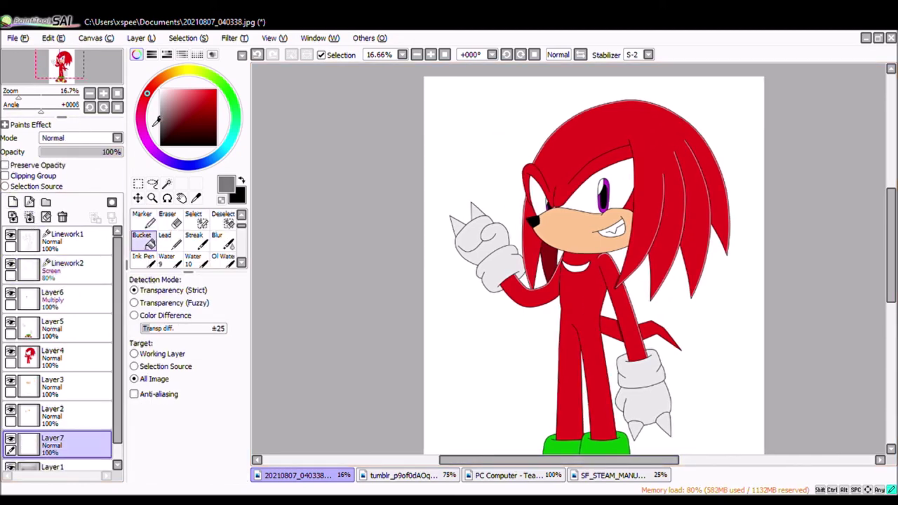
pyautogui.click(89, 93)
pyautogui.click(142, 259)
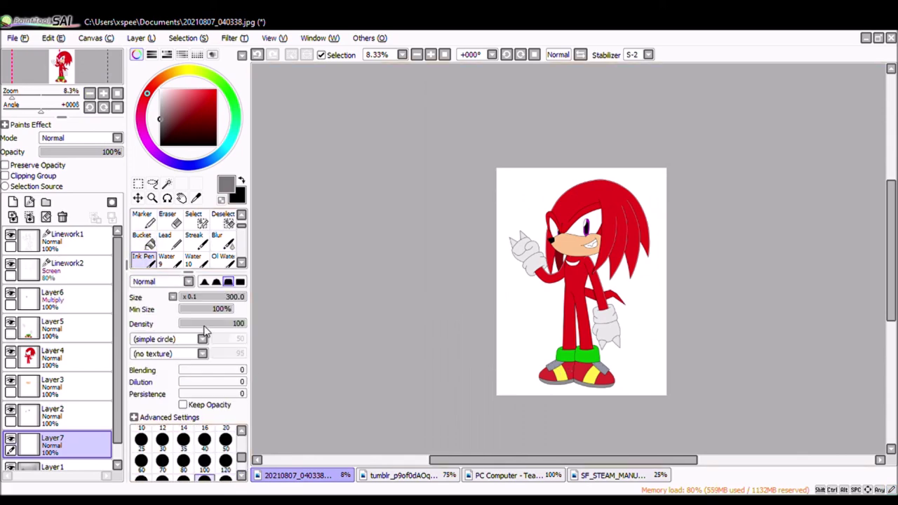
# Step: Try painting grey over the far eye and brow area on the new bottom layer, and delete that layer
pyautogui.click(103, 93)
pyautogui.scroll(5, 802, 175)
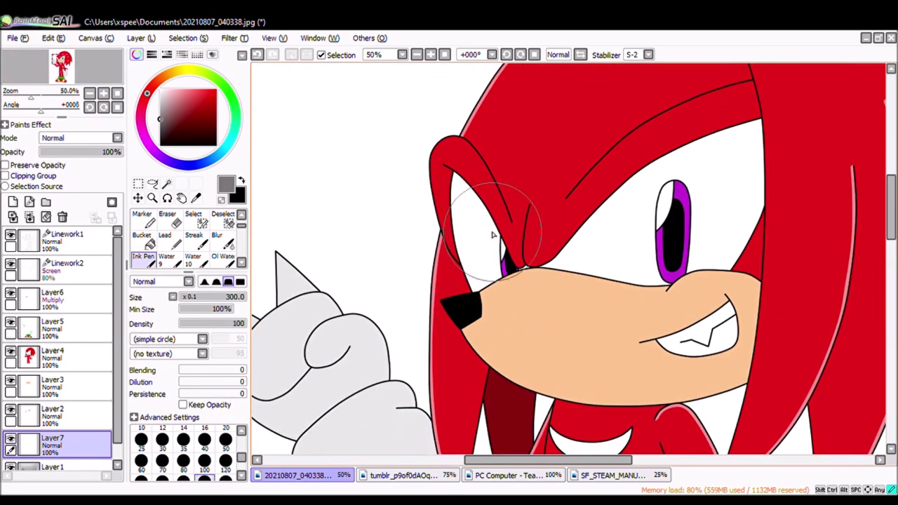
pyautogui.scroll(-2, 592, 301)
pyautogui.hotkey('ctrl', '+')
pyautogui.hotkey('ctrl', '+')
pyautogui.moveTo(599, 463); pyautogui.dragTo(587, 463)
pyautogui.click(89, 93)
pyautogui.click(89, 93)
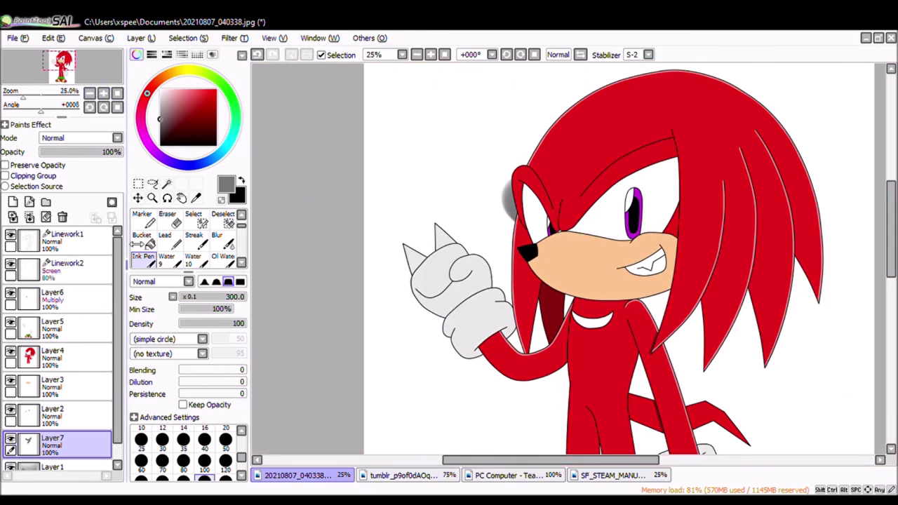
pyautogui.click(62, 218)
pyautogui.click(89, 94)
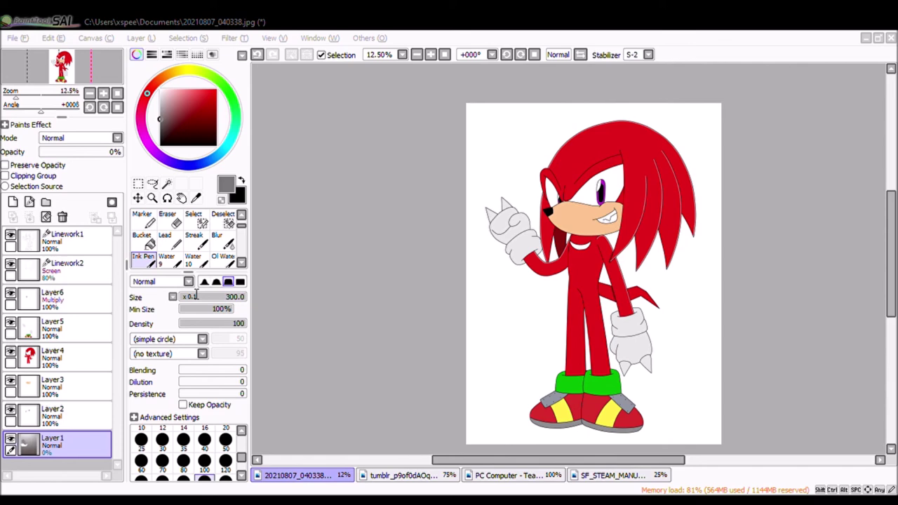
# Step: Consult the Team Sonic Racing Knuckles reference image and return to the drawing
pyautogui.click(505, 477)
pyautogui.press('alt')
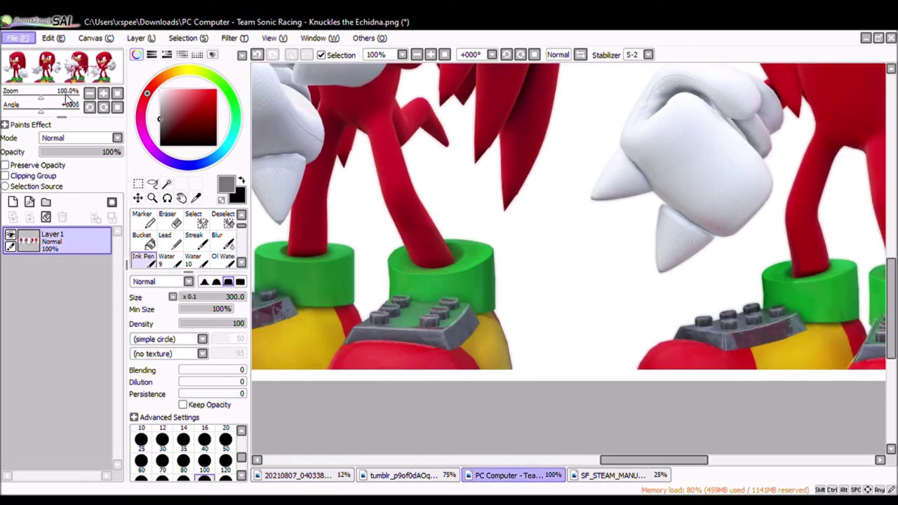
pyautogui.click(307, 477)
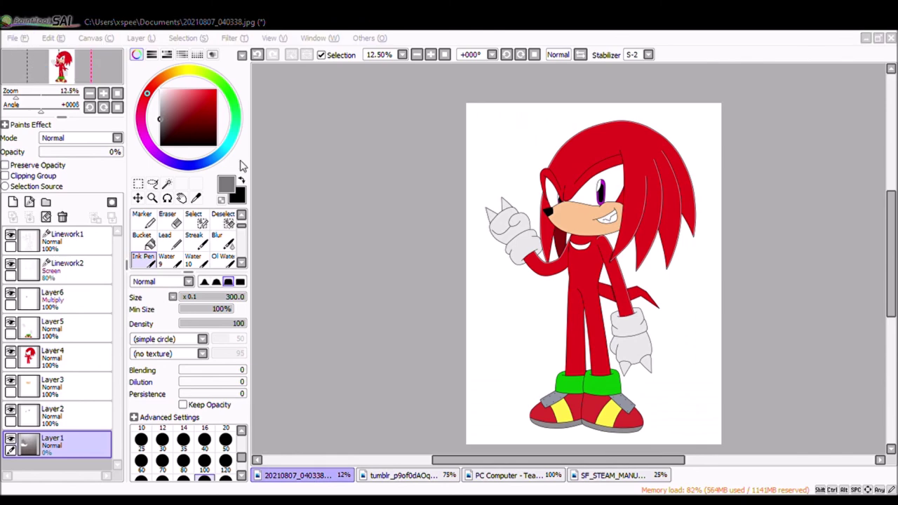